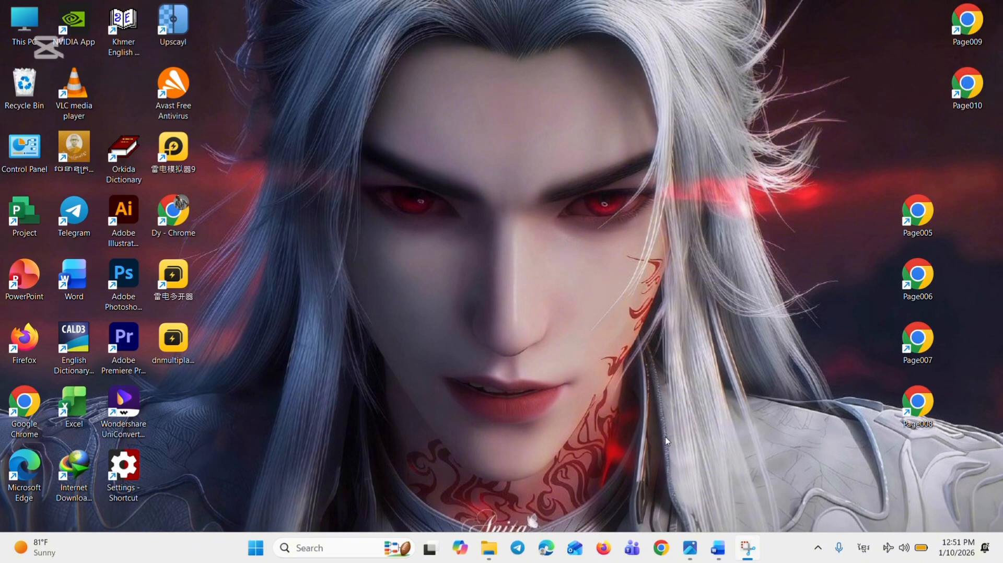
Open the book cover folder in File Explorer and view the blue human-capital front cover and the yellow Brunei cover
{"action": "mouse_move", "coordinate": [493, 541]}
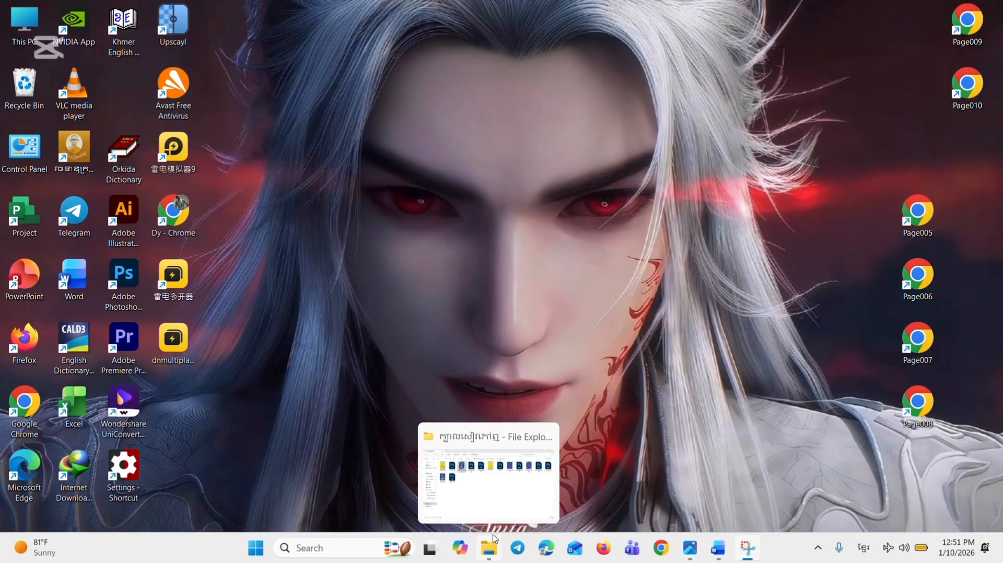
{"action": "left_click", "coordinate": [504, 468]}
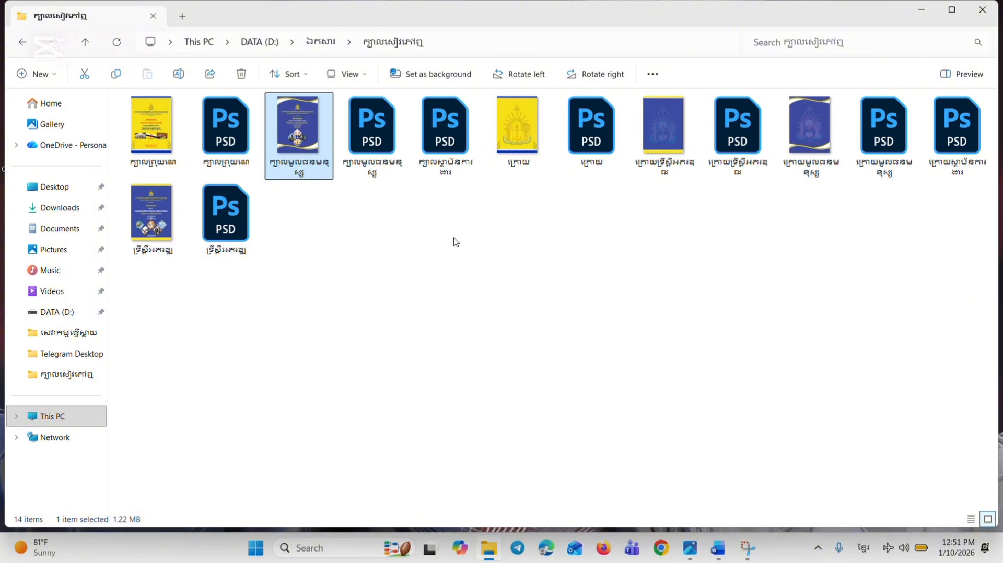
{"action": "left_click", "coordinate": [484, 333]}
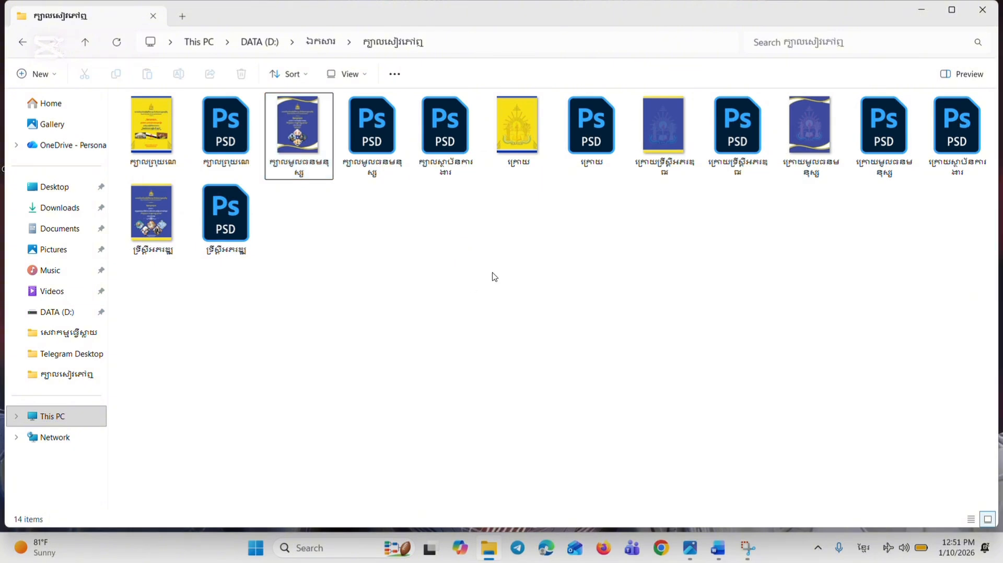
{"action": "double_click", "coordinate": [327, 128]}
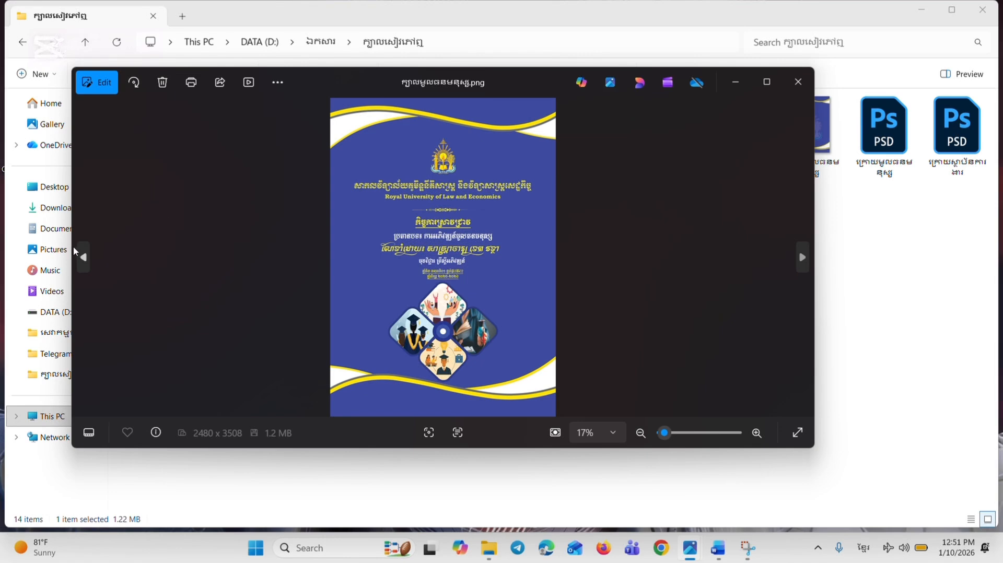
{"action": "left_click", "coordinate": [84, 258]}
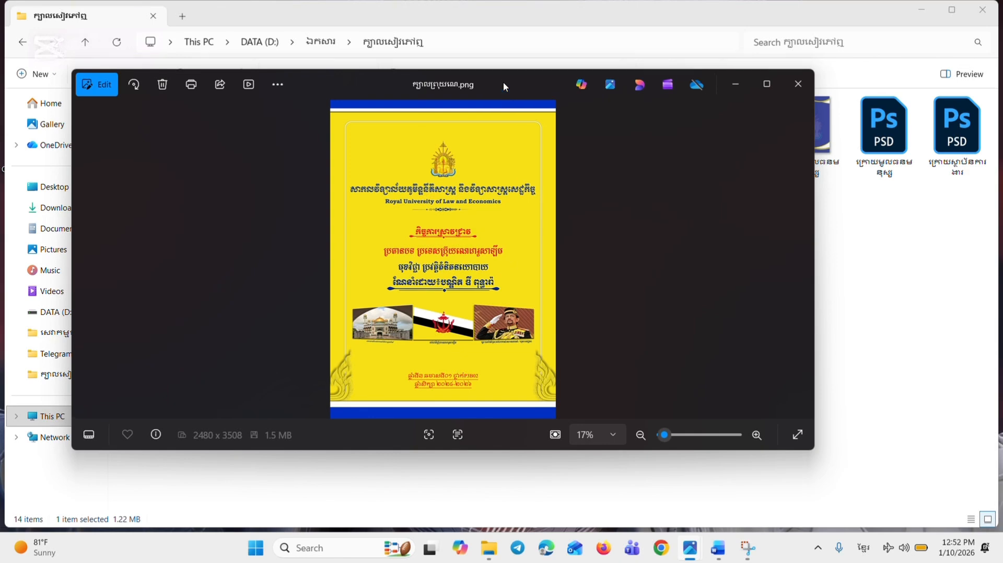
{"action": "left_click_drag", "start_coordinate": [503, 82], "coordinate": [498, 148]}
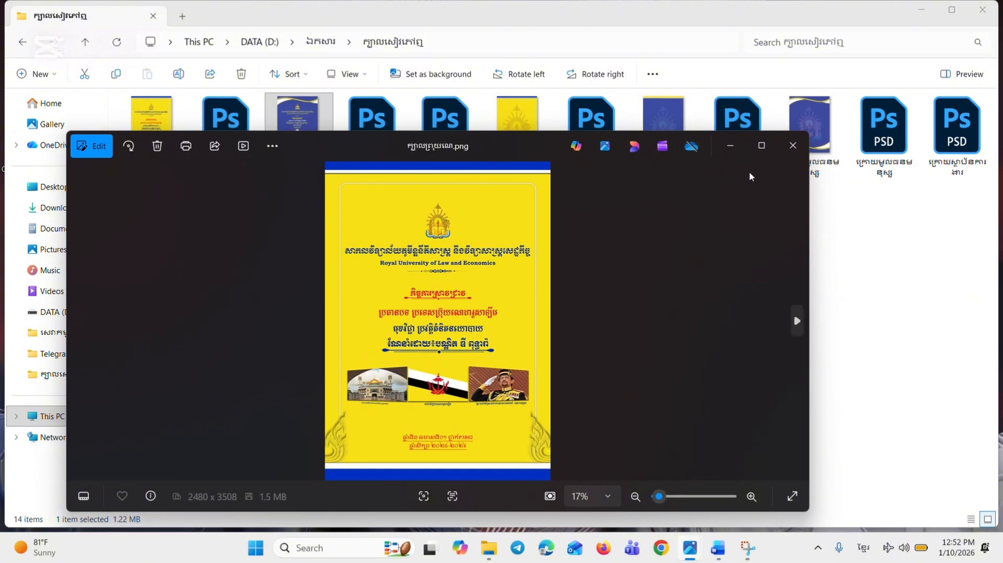
{"action": "left_click", "coordinate": [781, 148]}
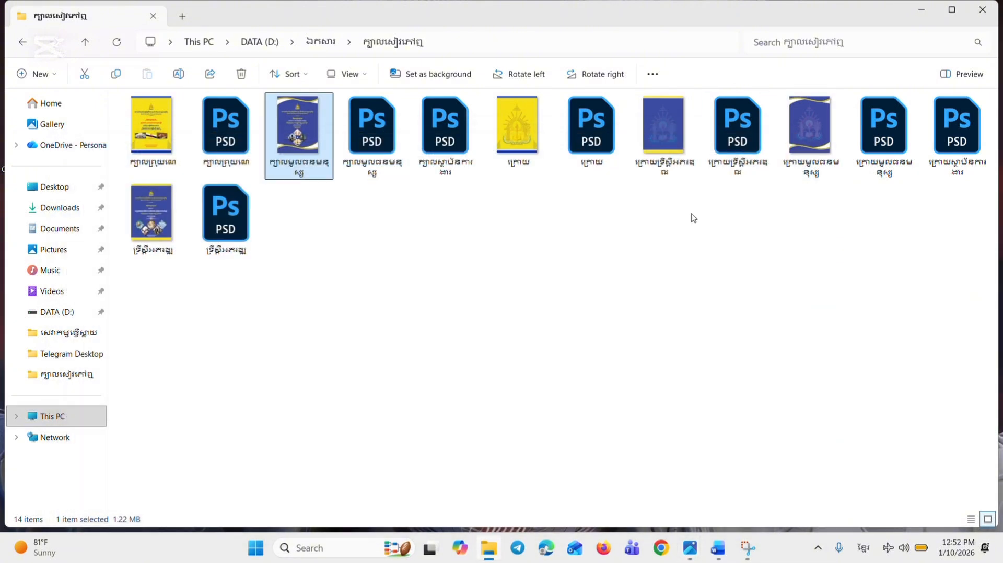
View the blue human-capital front cover again and its matching back cover image with the faded emblem
{"action": "double_click", "coordinate": [291, 137]}
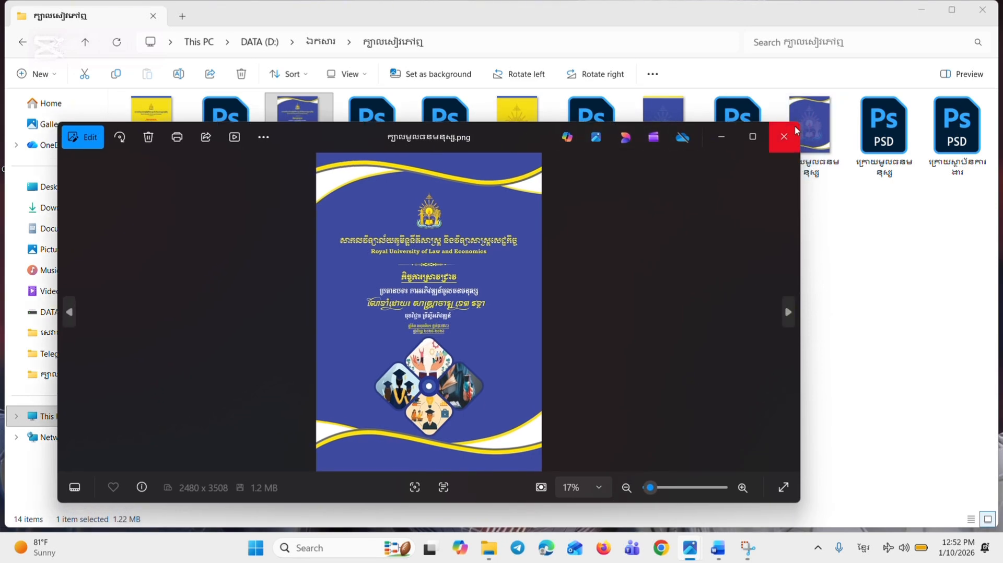
{"action": "left_click", "coordinate": [790, 132]}
{"action": "left_click", "coordinate": [813, 120]}
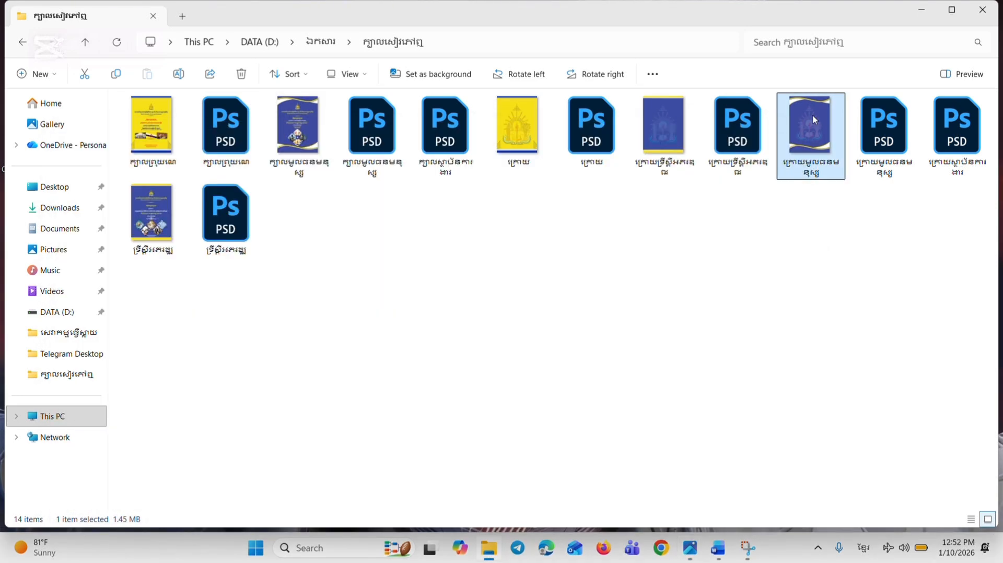
{"action": "double_click", "coordinate": [813, 120]}
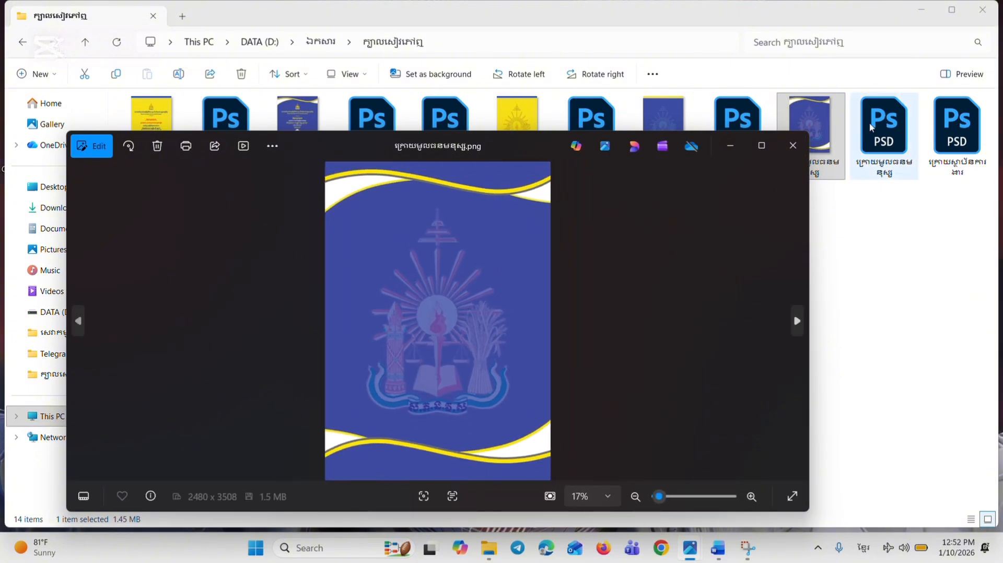
{"action": "left_click", "coordinate": [730, 145]}
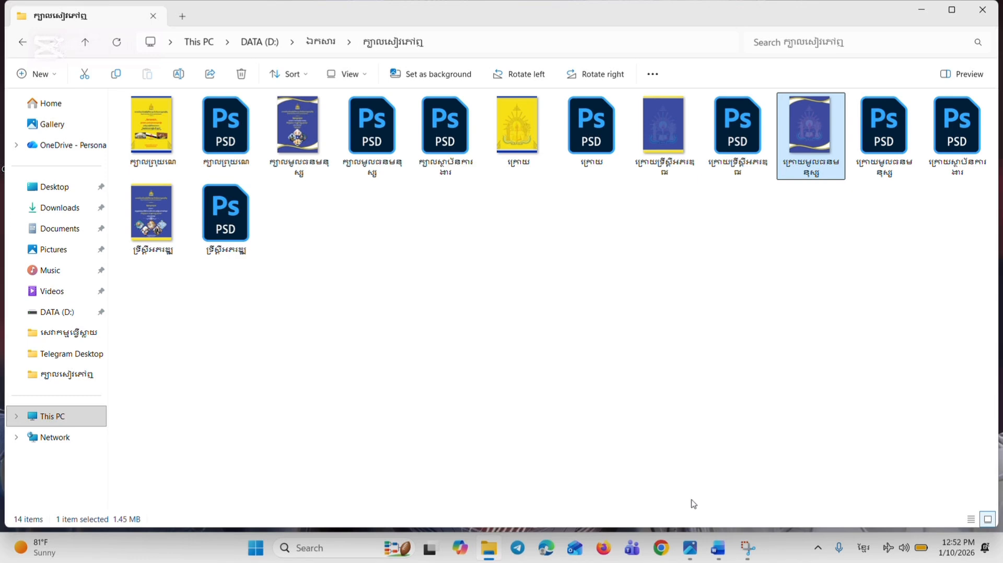
Switch to the Word document containing the existing university cover and create a new blank document
{"action": "mouse_move", "coordinate": [723, 558]}
{"action": "left_click", "coordinate": [715, 499]}
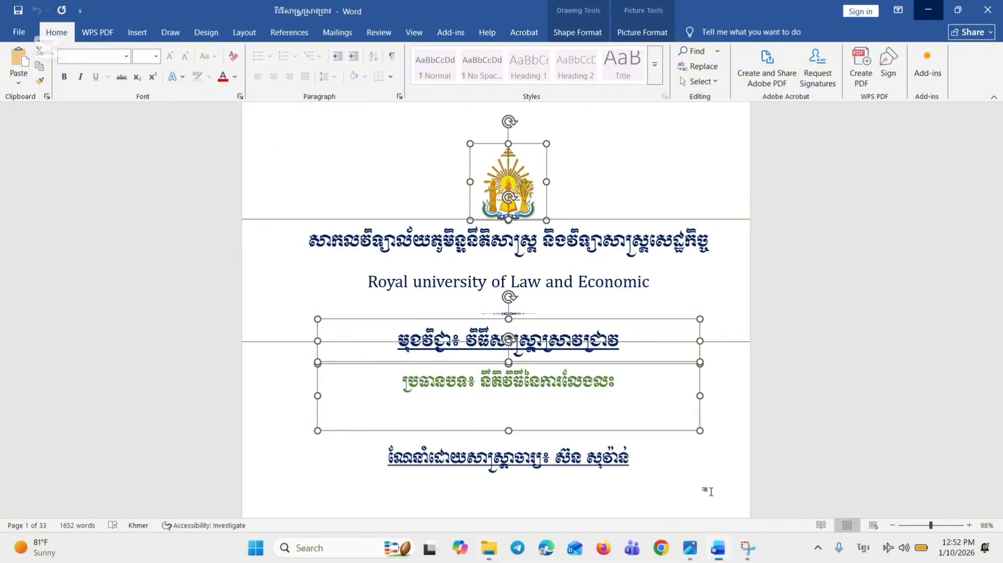
{"action": "left_click", "coordinate": [594, 124]}
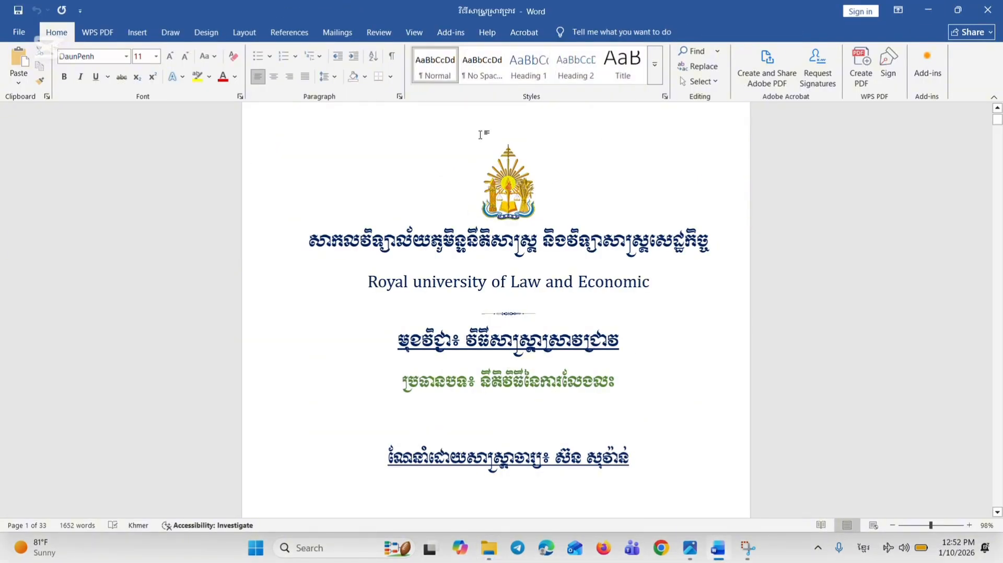
{"action": "left_click", "coordinate": [19, 32]}
{"action": "left_click", "coordinate": [191, 113]}
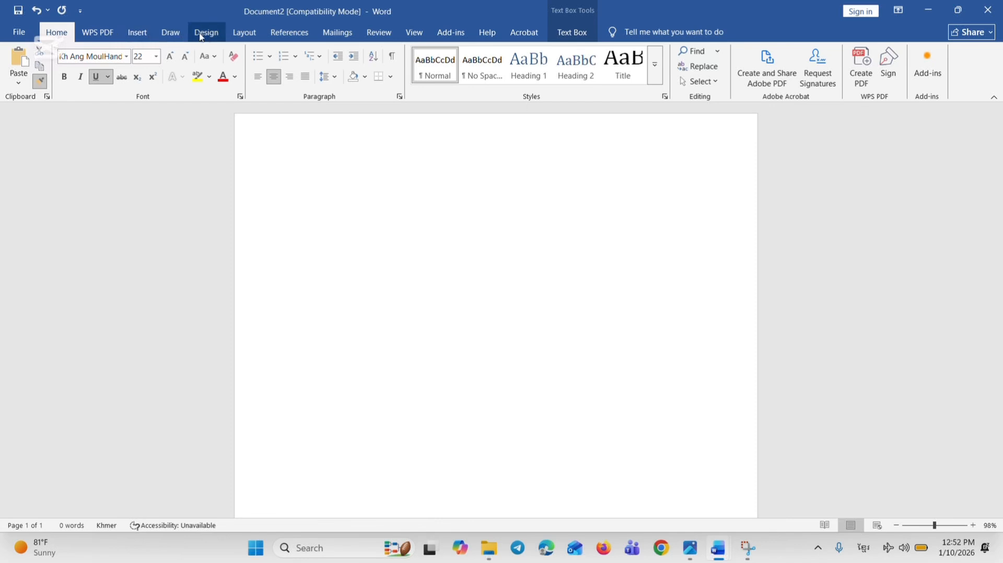
Set the new document's paper size to A4 and its margins to Narrow (0.5" on all sides)
{"action": "left_click", "coordinate": [244, 31]}
{"action": "left_click", "coordinate": [158, 51]}
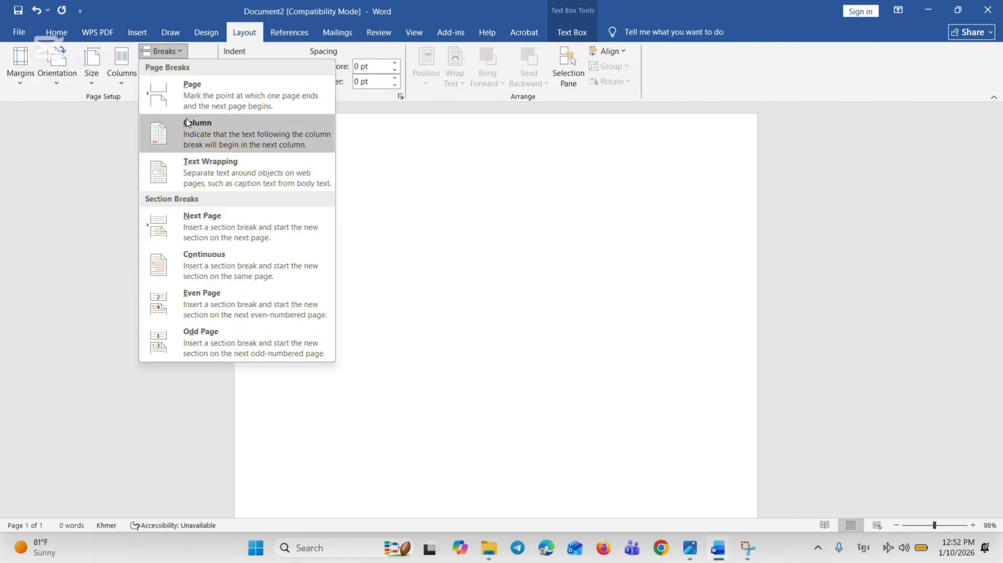
{"action": "left_click", "coordinate": [92, 62]}
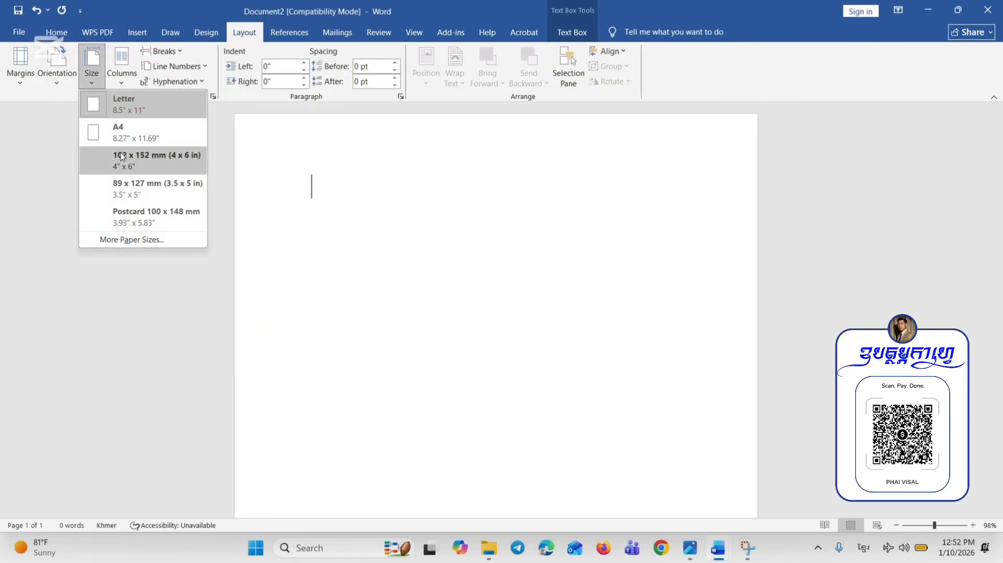
{"action": "left_click", "coordinate": [135, 132]}
{"action": "left_click", "coordinate": [96, 84]}
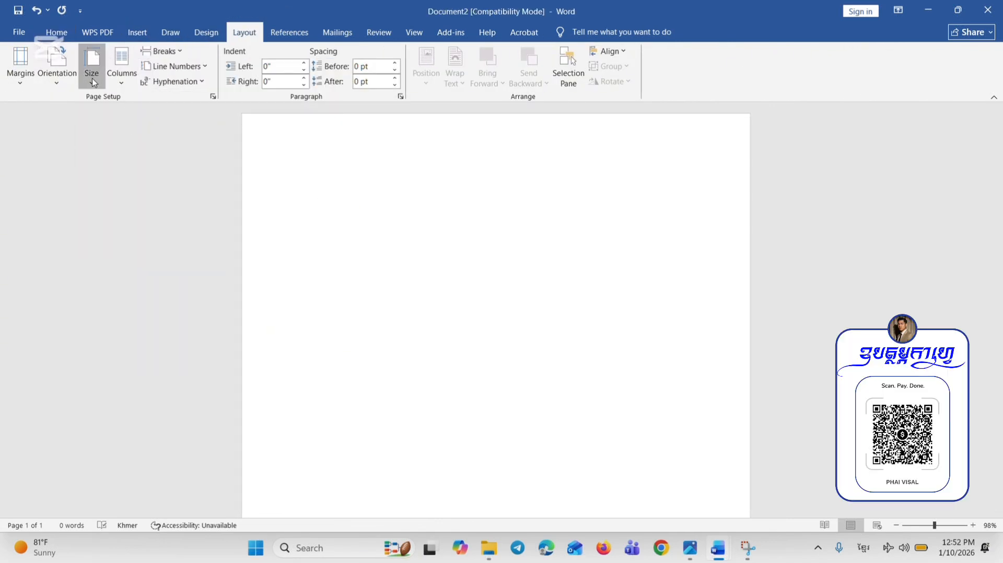
{"action": "left_click", "coordinate": [33, 83]}
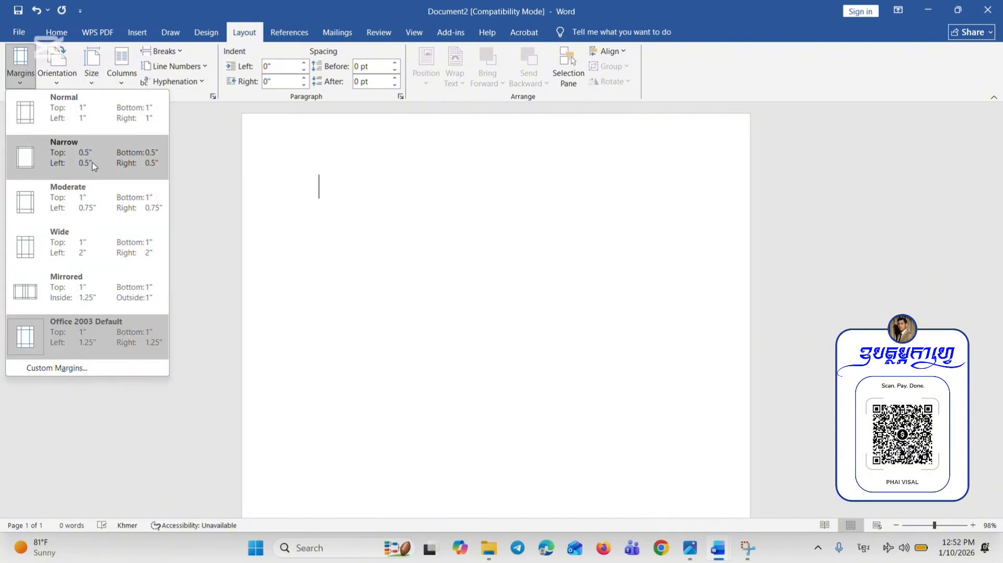
{"action": "left_click", "coordinate": [93, 167]}
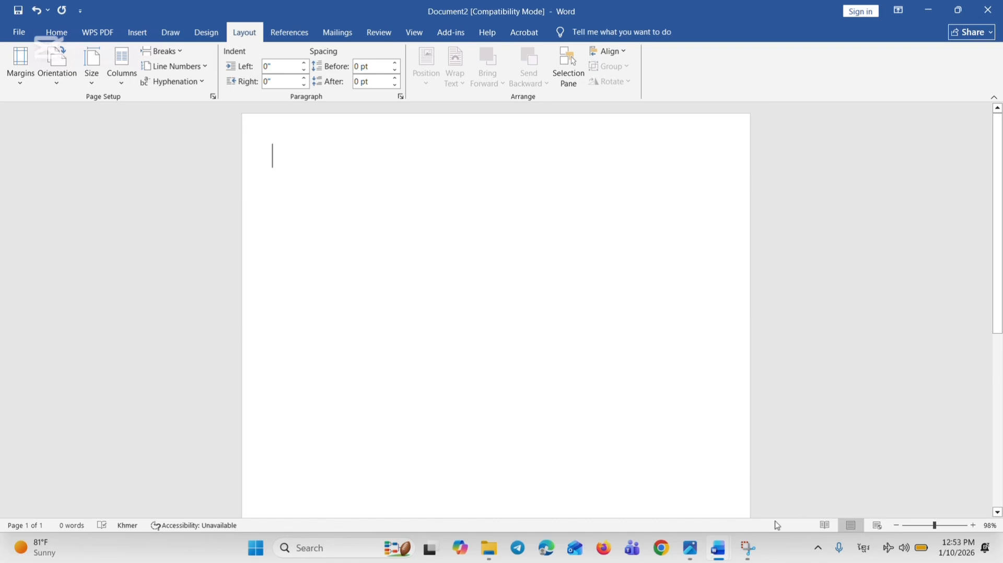
Copy the emblem, university name, subject and topic boxes from the existing cover and paste them into Document2
{"action": "mouse_move", "coordinate": [719, 549]}
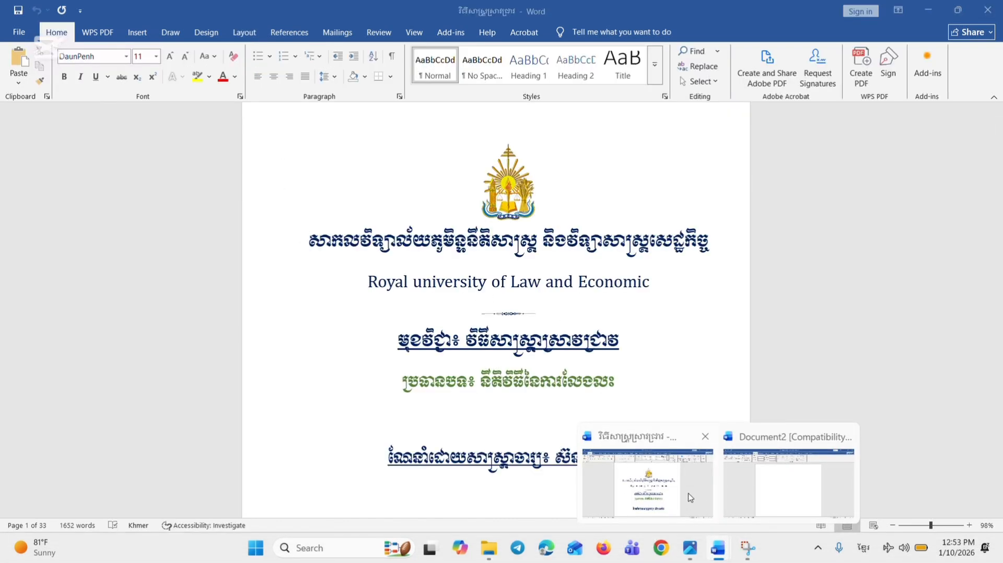
{"action": "left_click", "coordinate": [691, 497]}
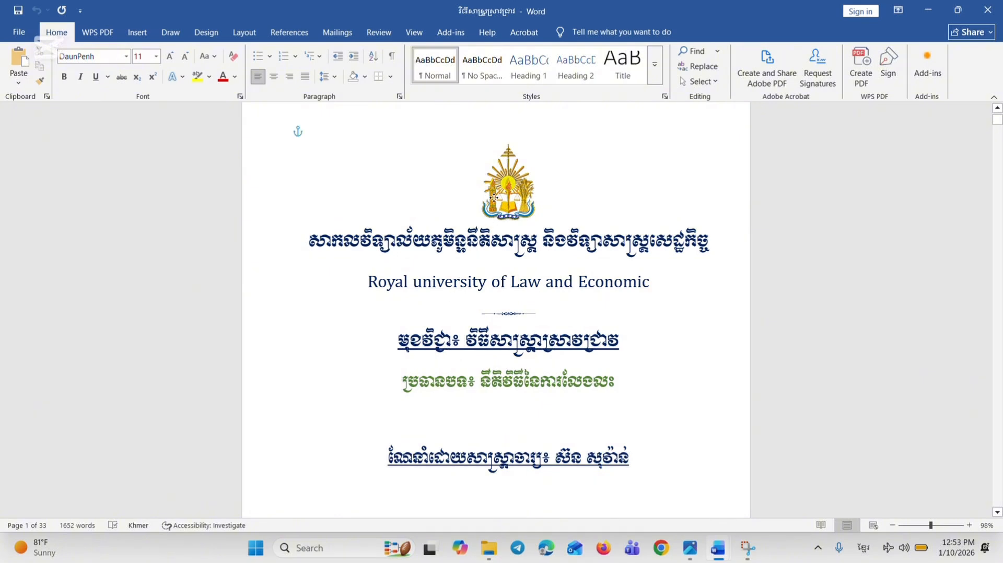
{"action": "left_click", "coordinate": [492, 202]}
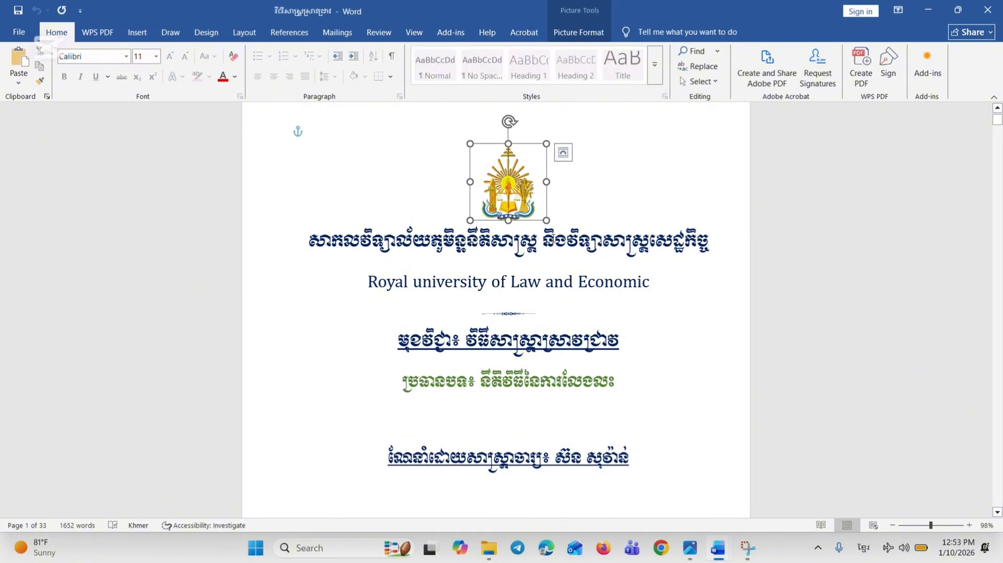
{"action": "left_click", "coordinate": [555, 373]}
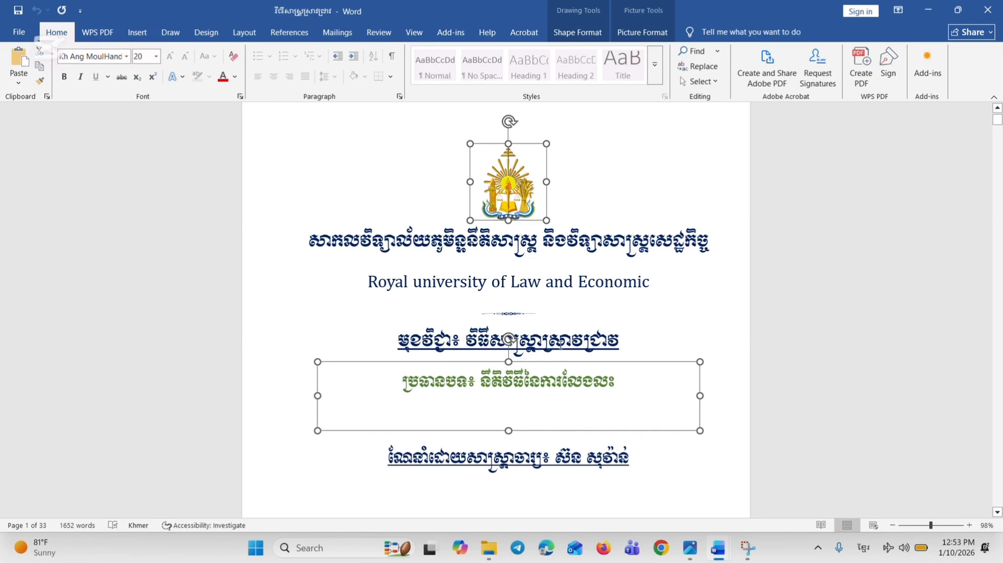
{"action": "left_click", "coordinate": [577, 335], "text": "shift"}
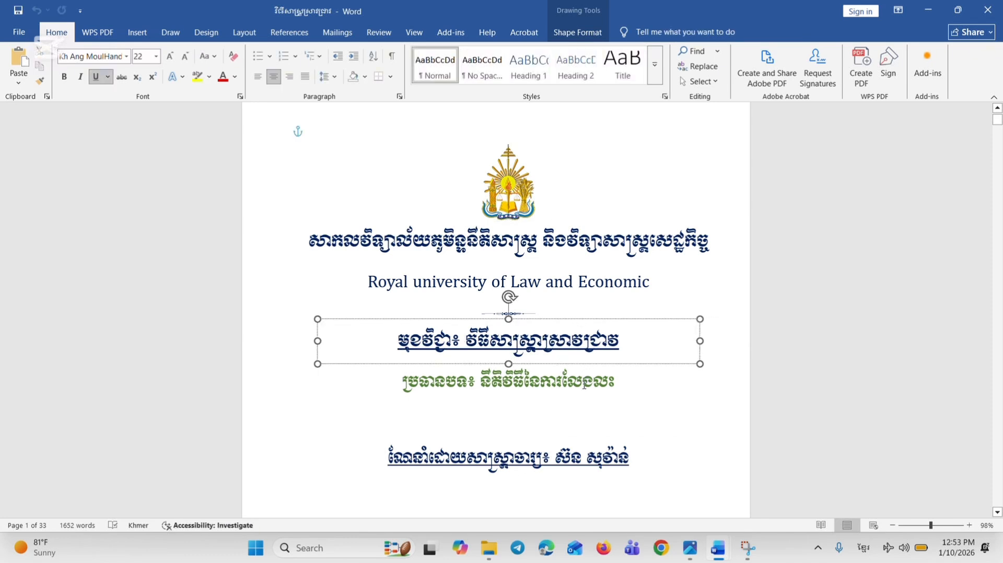
{"action": "left_click", "coordinate": [504, 181], "text": "shift"}
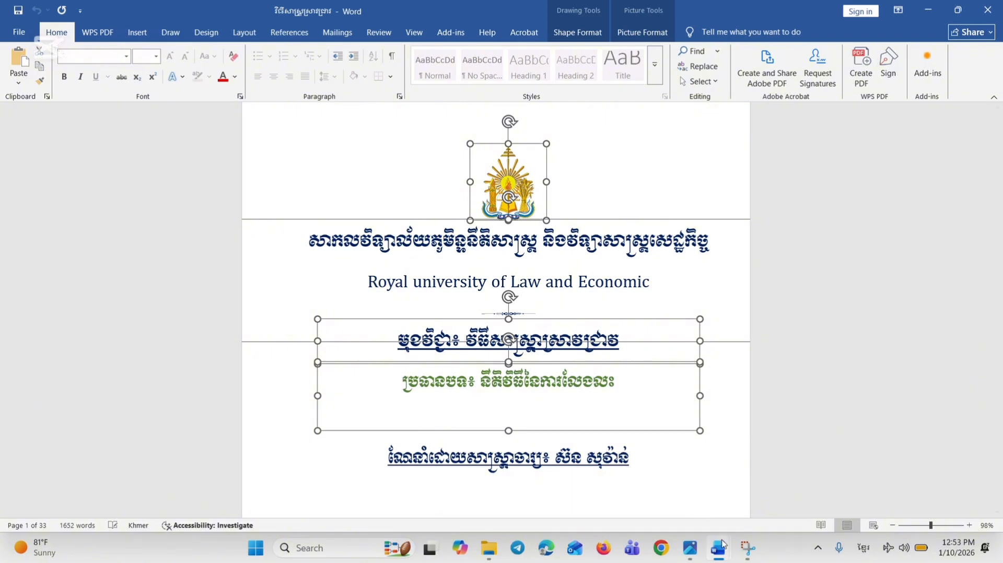
{"action": "mouse_move", "coordinate": [719, 546]}
{"action": "left_click", "coordinate": [783, 494]}
{"action": "key", "text": "ctrl+v"}
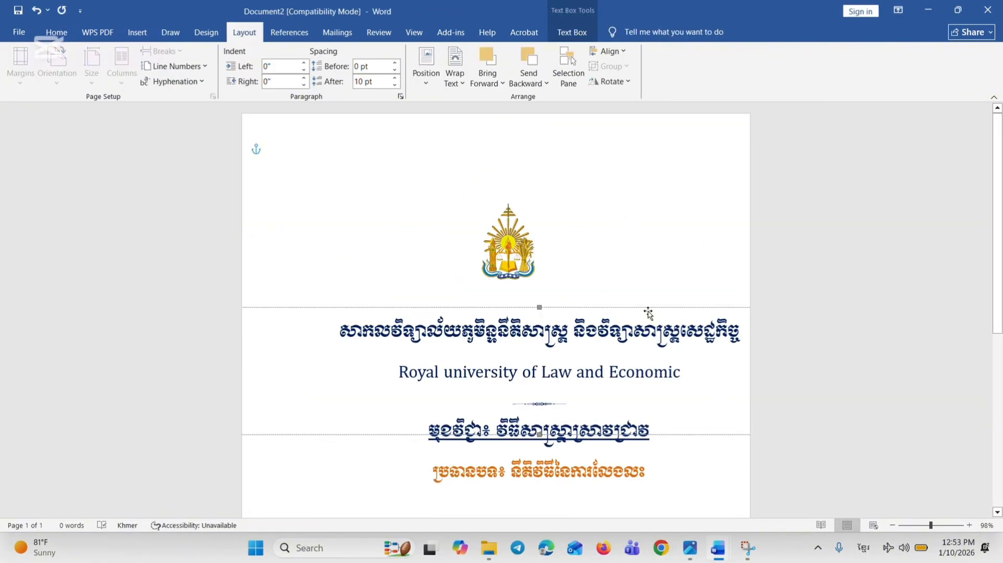
Try moving the pasted university name box toward the page's left side, and undo both the move and the paste
{"action": "left_click_drag", "start_coordinate": [648, 313], "coordinate": [580, 304]}
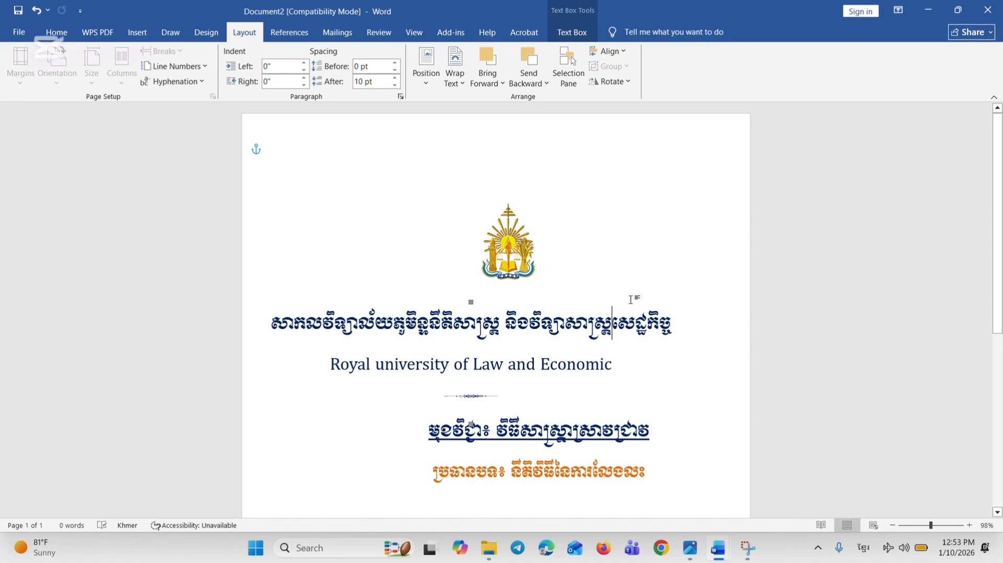
{"action": "left_click", "coordinate": [481, 302]}
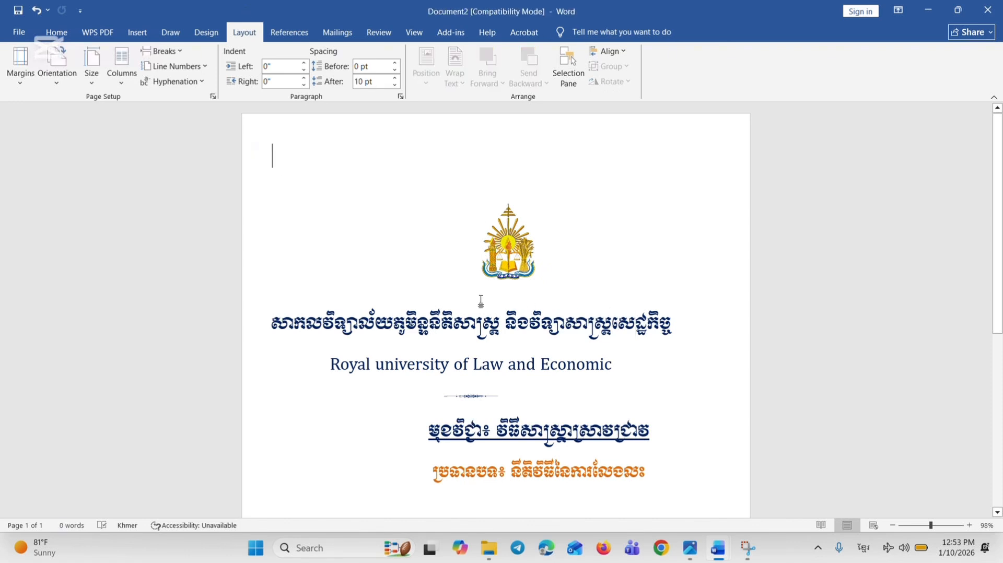
{"action": "key", "text": "ctrl+z"}
{"action": "key", "text": "ctrl+z"}
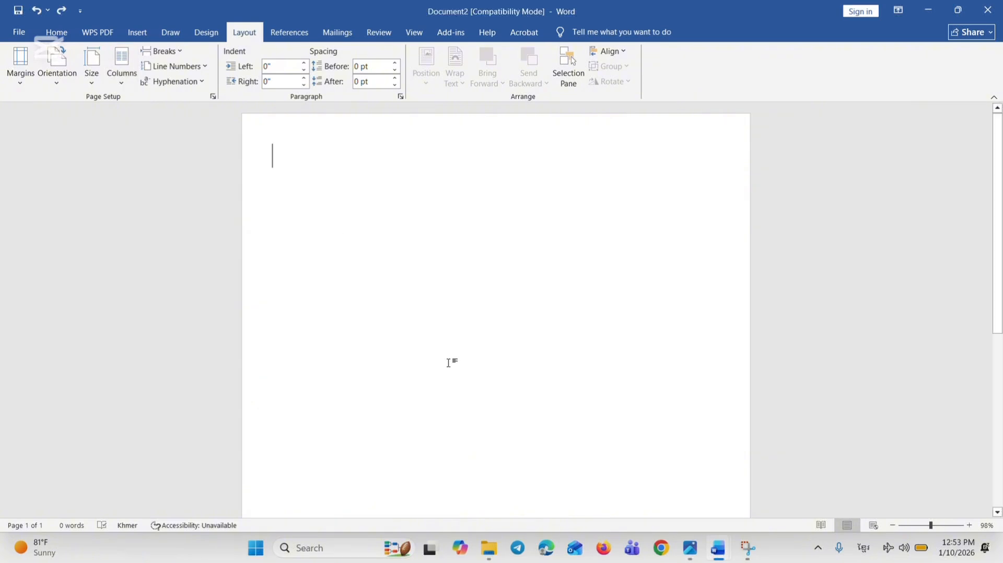
Copy the Khmer and English university name with its ornament line from the existing cover and return to Document2
{"action": "mouse_move", "coordinate": [718, 548]}
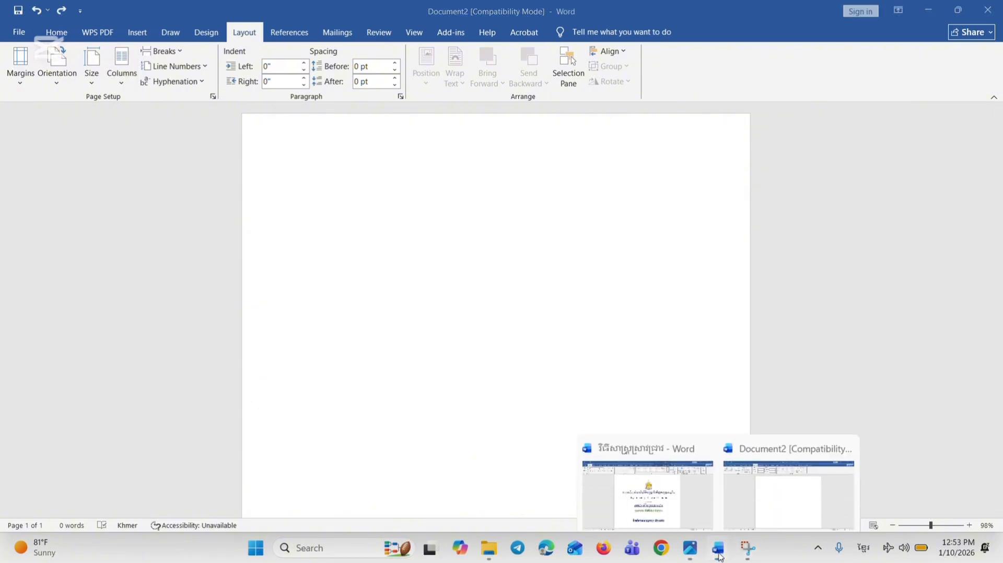
{"action": "left_click", "coordinate": [648, 486]}
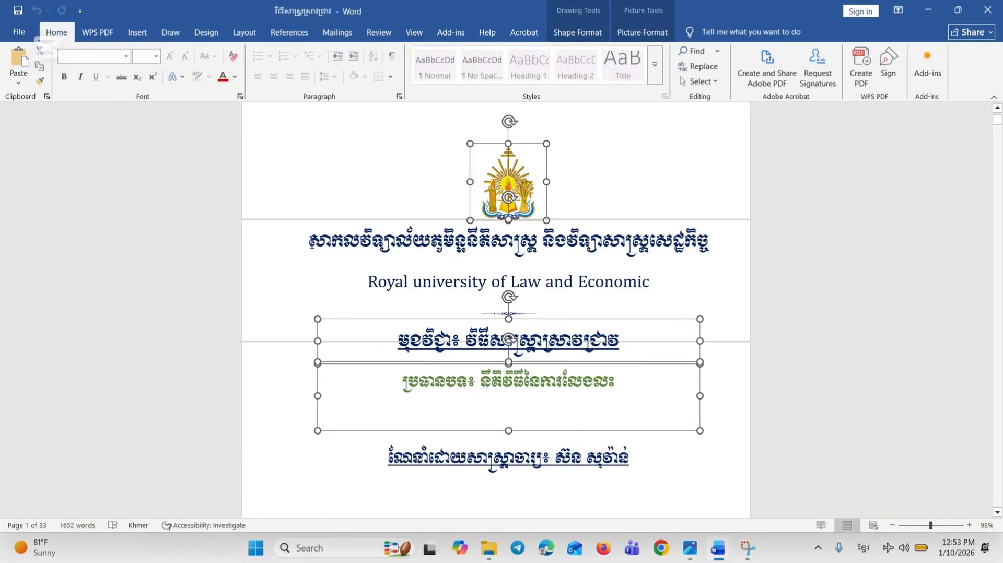
{"action": "left_click_drag", "start_coordinate": [312, 244], "coordinate": [573, 304]}
{"action": "key", "text": "ctrl+c"}
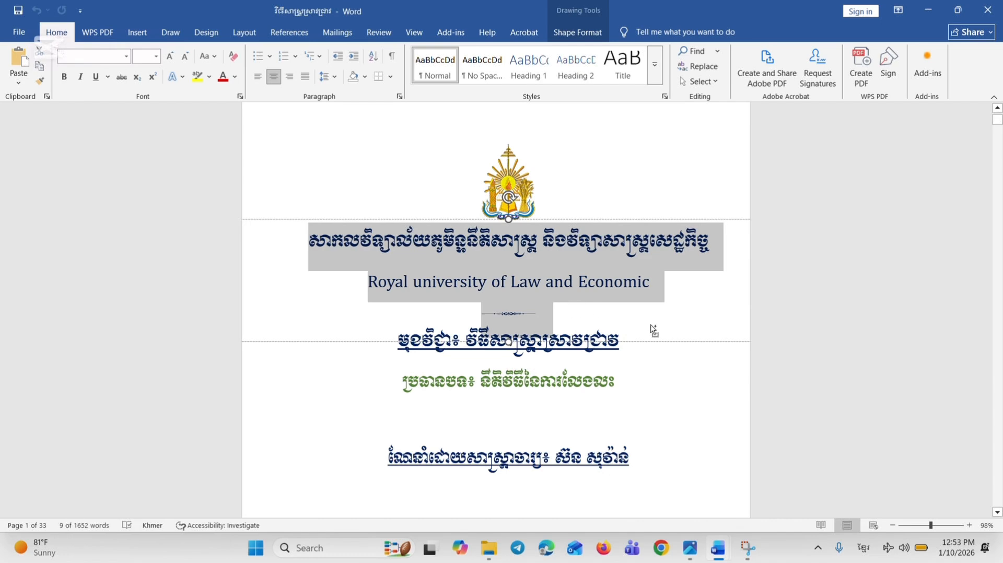
{"action": "mouse_move", "coordinate": [724, 551]}
{"action": "left_click", "coordinate": [768, 493]}
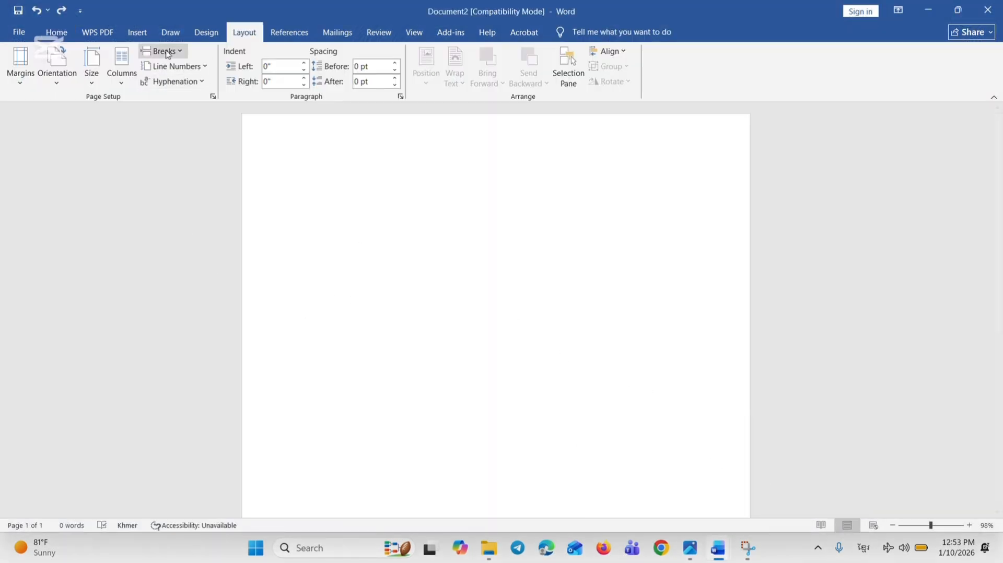
Draw a text box about 6.44" wide and 2.41" high on the page's upper half and paste the copied university heading into it
{"action": "left_click", "coordinate": [137, 32]}
{"action": "left_click", "coordinate": [178, 78]}
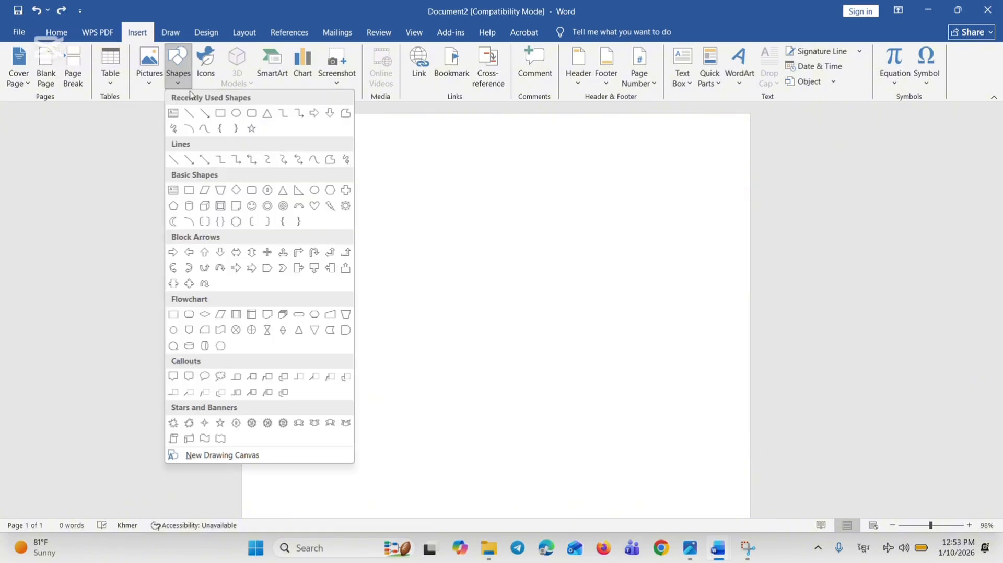
{"action": "left_click", "coordinate": [174, 114]}
{"action": "left_click_drag", "start_coordinate": [306, 209], "coordinate": [706, 359]}
{"action": "key", "text": "ctrl+v"}
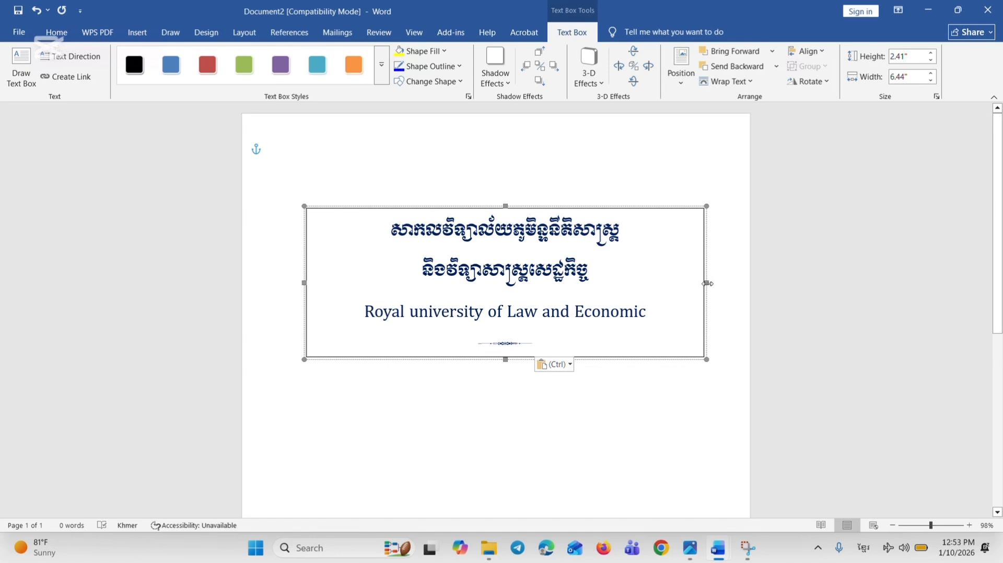
Widen the heading text box to about 7.06" and set the Khmer university name to font size 20
{"action": "left_click_drag", "start_coordinate": [708, 283], "coordinate": [742, 283]}
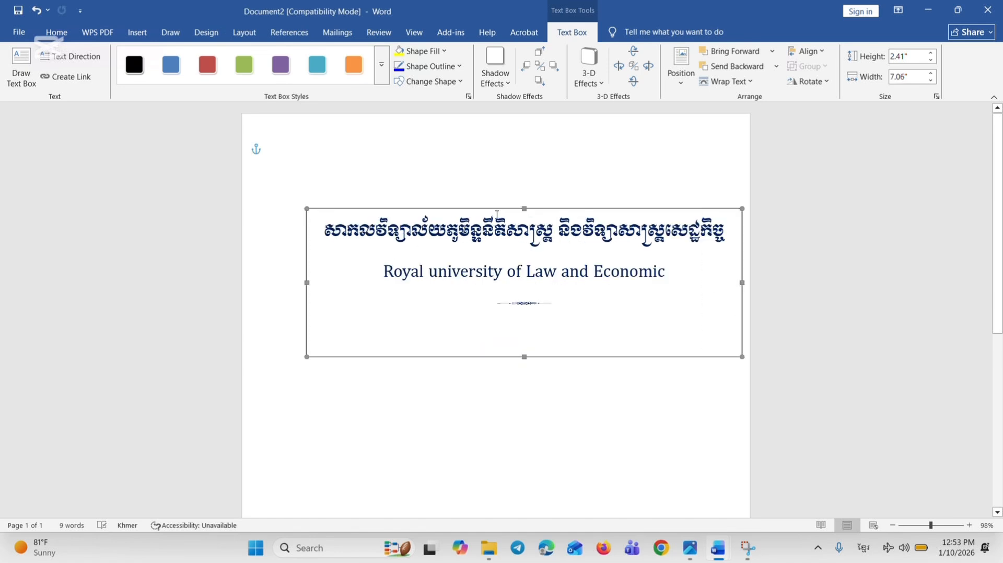
{"action": "left_click_drag", "start_coordinate": [327, 235], "coordinate": [711, 242]}
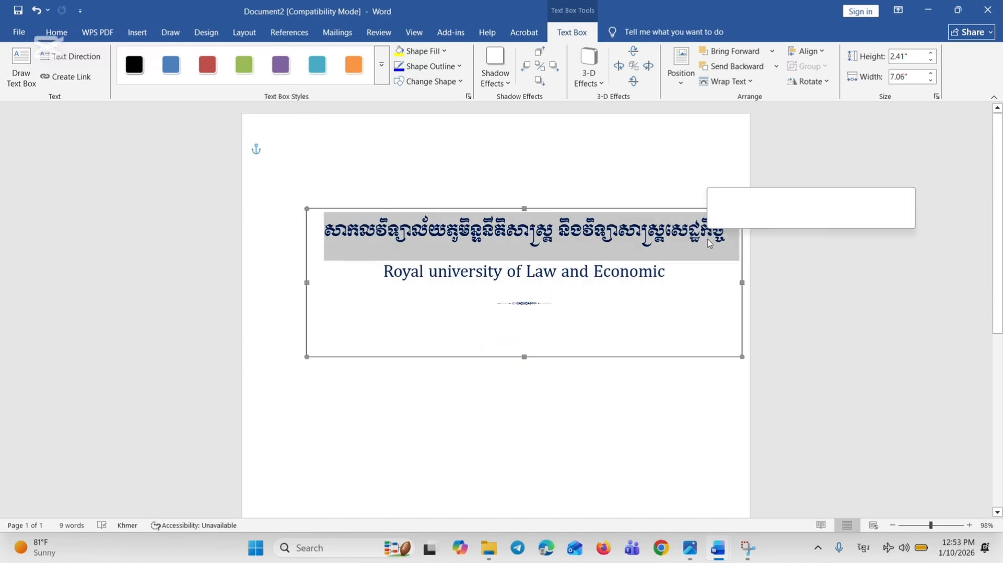
{"action": "left_click", "coordinate": [56, 32]}
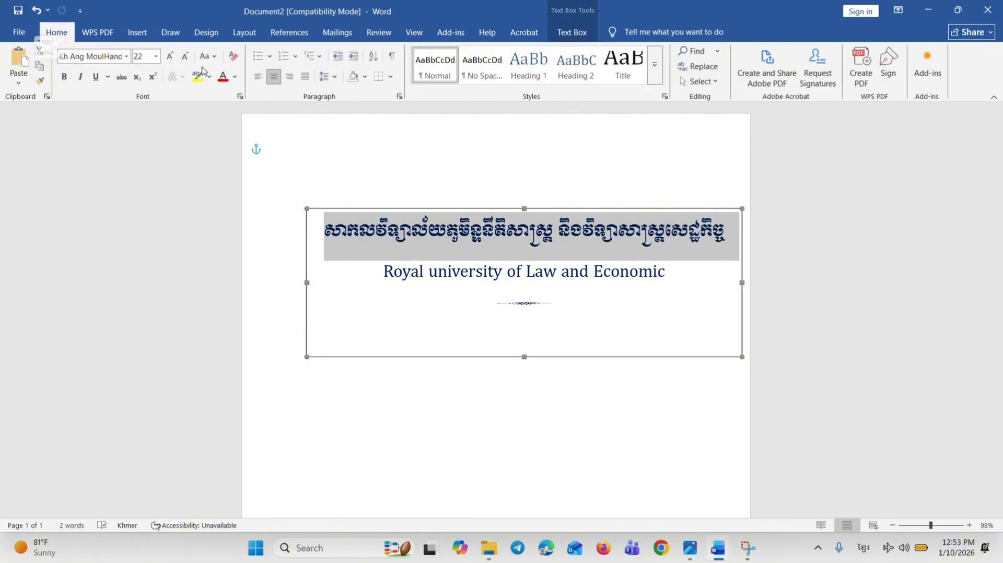
{"action": "left_click", "coordinate": [185, 56]}
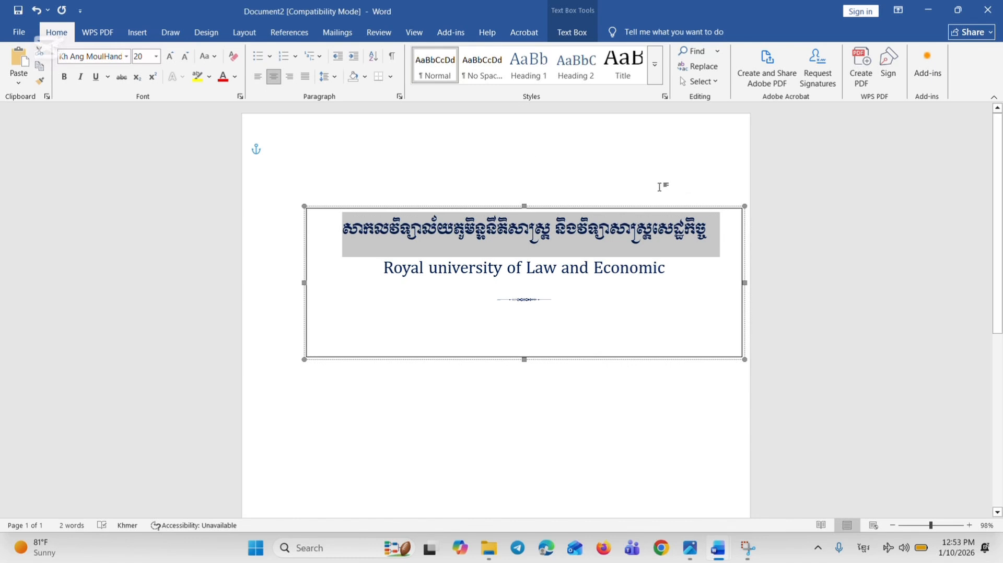
Shift the heading text box left toward the page's centre and shrink the English university name by three font-size steps
{"action": "left_click_drag", "start_coordinate": [656, 208], "coordinate": [634, 214]}
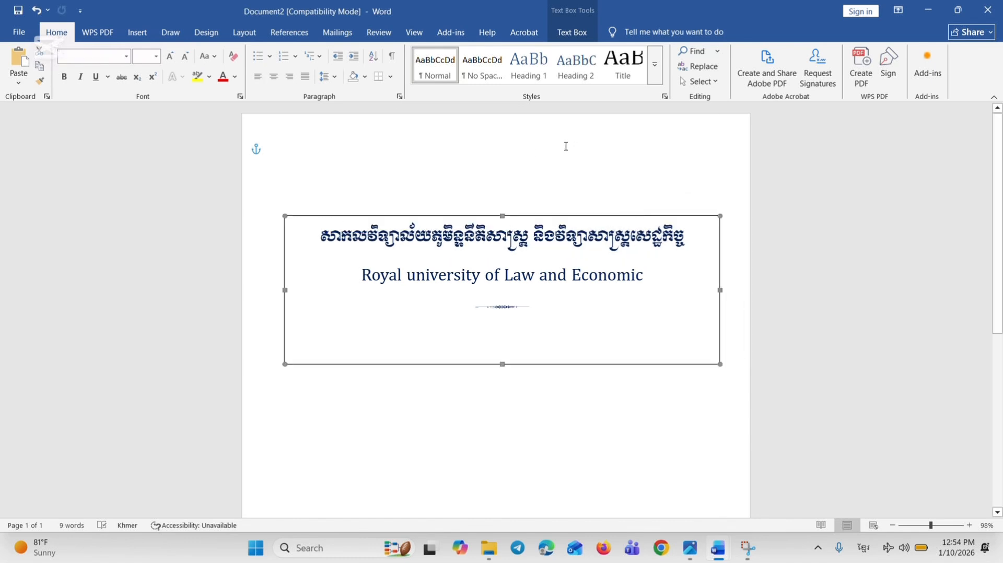
{"action": "left_click_drag", "start_coordinate": [369, 277], "coordinate": [641, 289]}
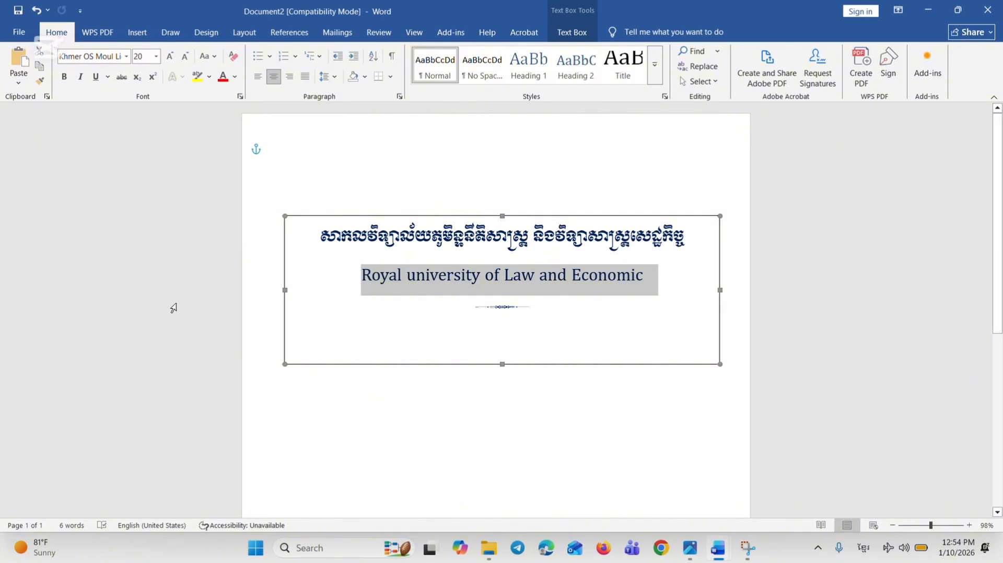
{"action": "left_click", "coordinate": [185, 56]}
{"action": "left_click", "coordinate": [185, 55]}
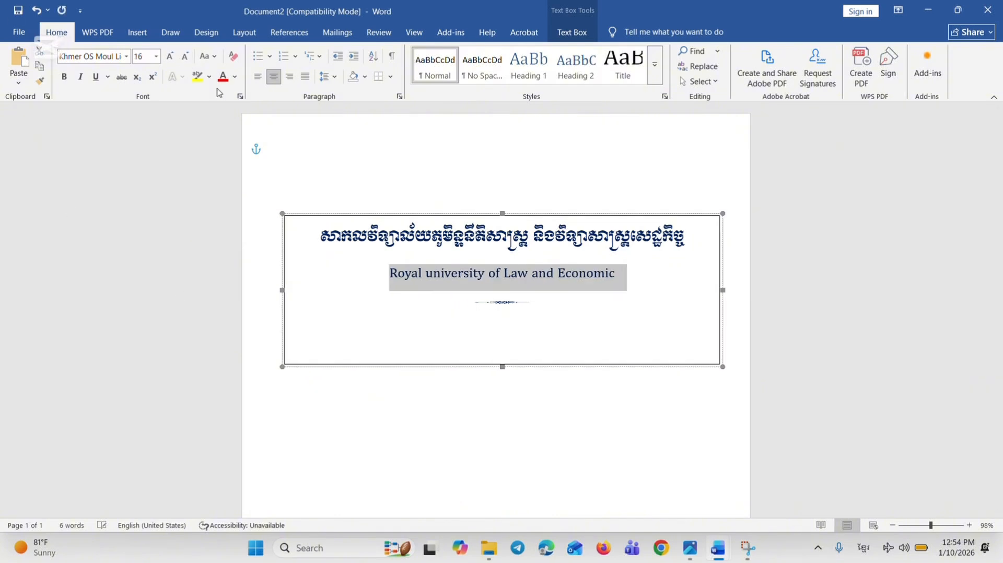
{"action": "left_click", "coordinate": [185, 56]}
Set the ornament line below the English university name to font size 28
{"action": "left_click_drag", "start_coordinate": [474, 301], "coordinate": [571, 308]}
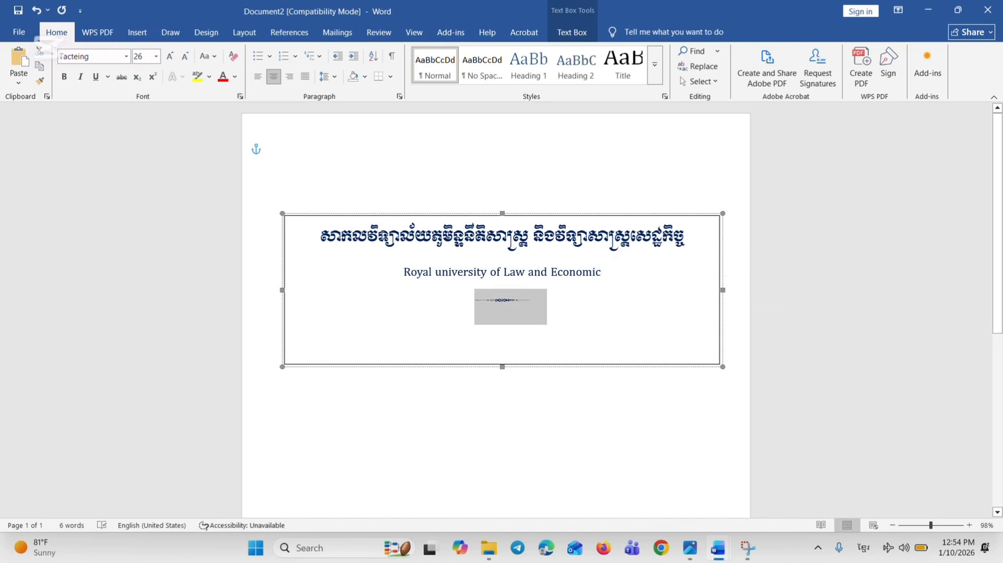
{"action": "left_click", "coordinate": [170, 56]}
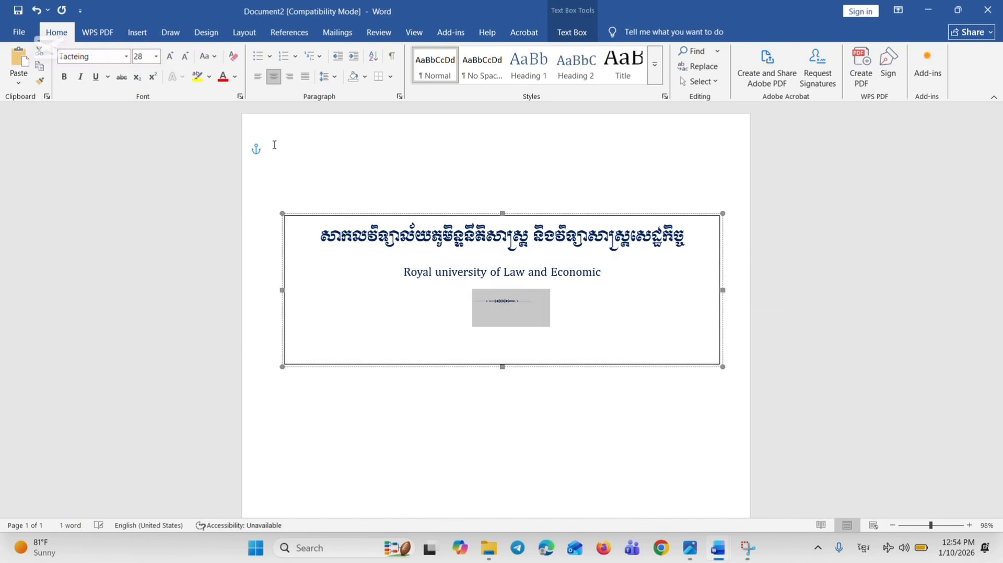
{"action": "left_click", "coordinate": [583, 351]}
{"action": "key", "text": "BackSpace"}
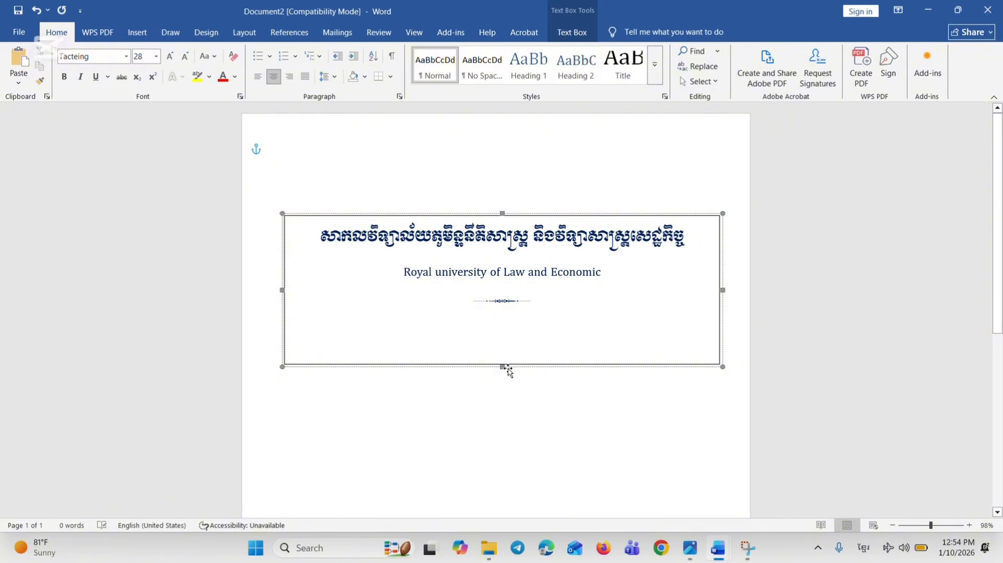
Shorten the heading text box to end just below the ornament line and nudge the box slightly left
{"action": "left_click_drag", "start_coordinate": [502, 367], "coordinate": [500, 333]}
{"action": "left_click", "coordinate": [522, 376]}
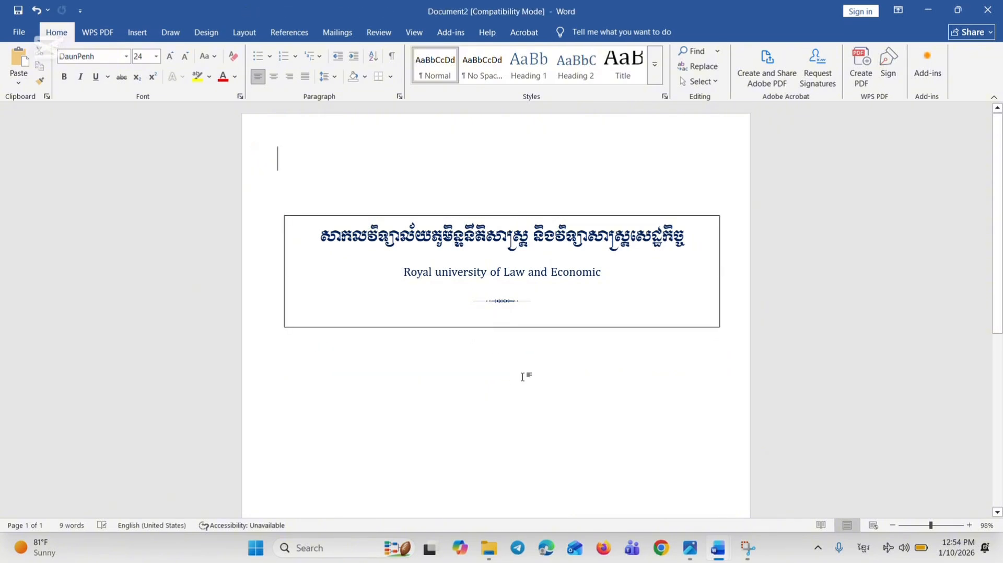
{"action": "left_click_drag", "start_coordinate": [602, 219], "coordinate": [593, 220]}
{"action": "left_click", "coordinate": [587, 351]}
{"action": "left_click", "coordinate": [568, 327]}
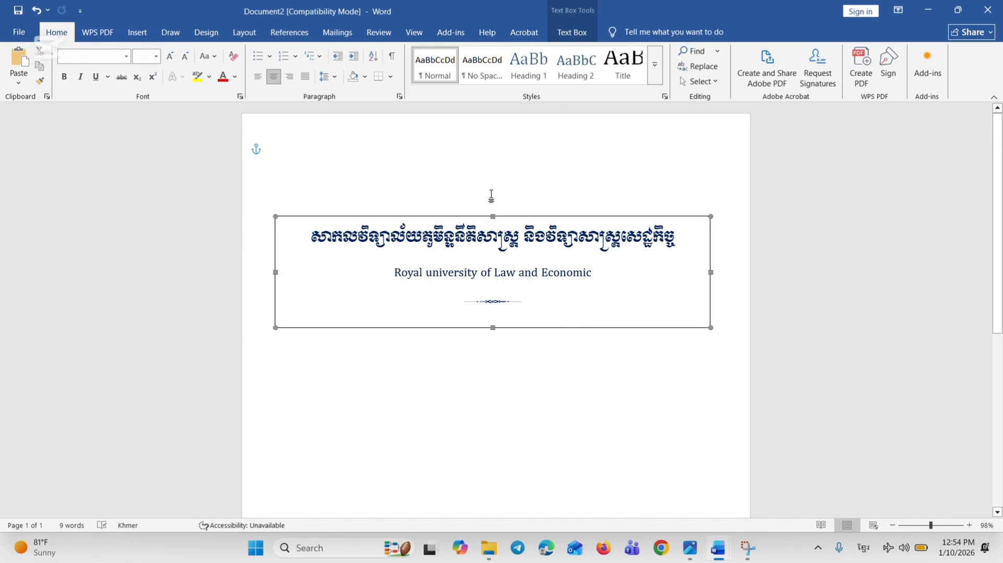
Copy the university emblem from the existing cover into Document2 and centre it above the university heading
{"action": "mouse_move", "coordinate": [718, 548]}
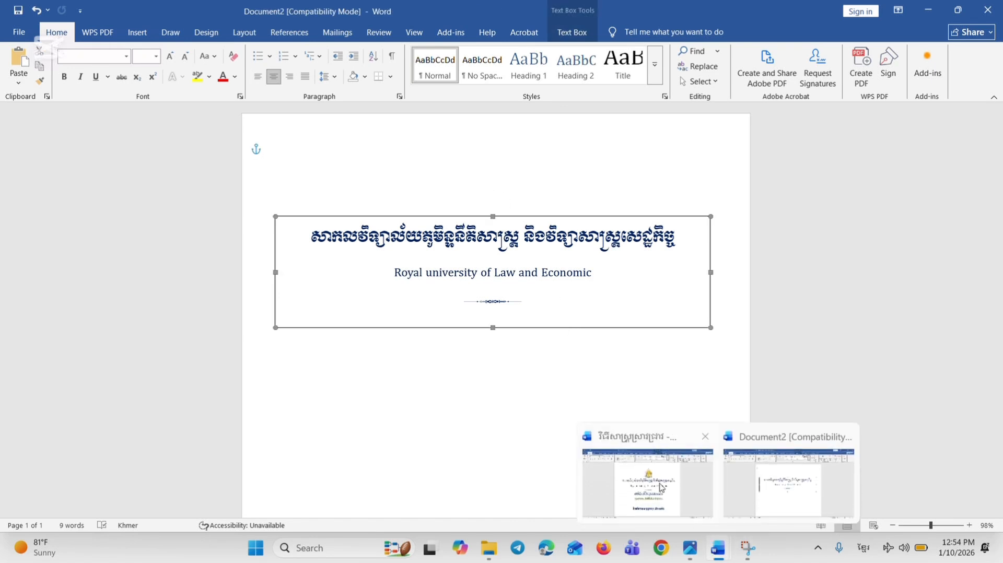
{"action": "left_click", "coordinate": [648, 481]}
{"action": "left_click", "coordinate": [505, 175]}
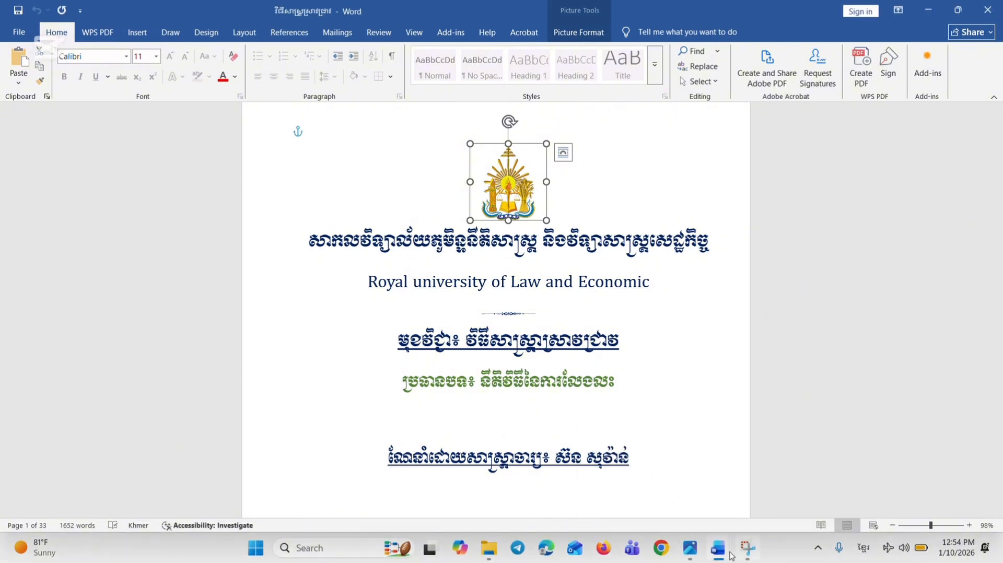
{"action": "mouse_move", "coordinate": [732, 556]}
{"action": "left_click", "coordinate": [773, 486]}
{"action": "key", "text": "ctrl+v"}
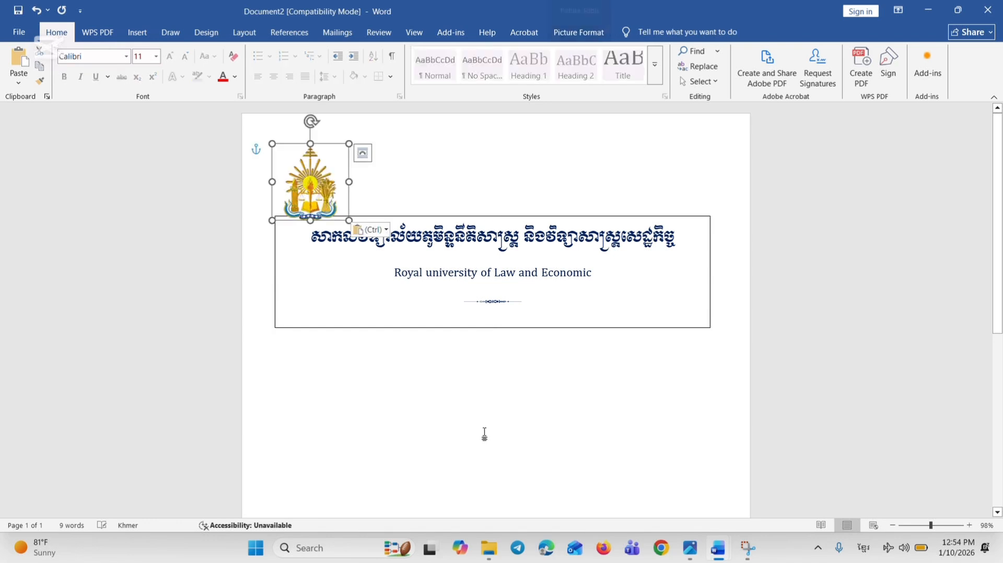
{"action": "left_click_drag", "start_coordinate": [332, 191], "coordinate": [516, 190]}
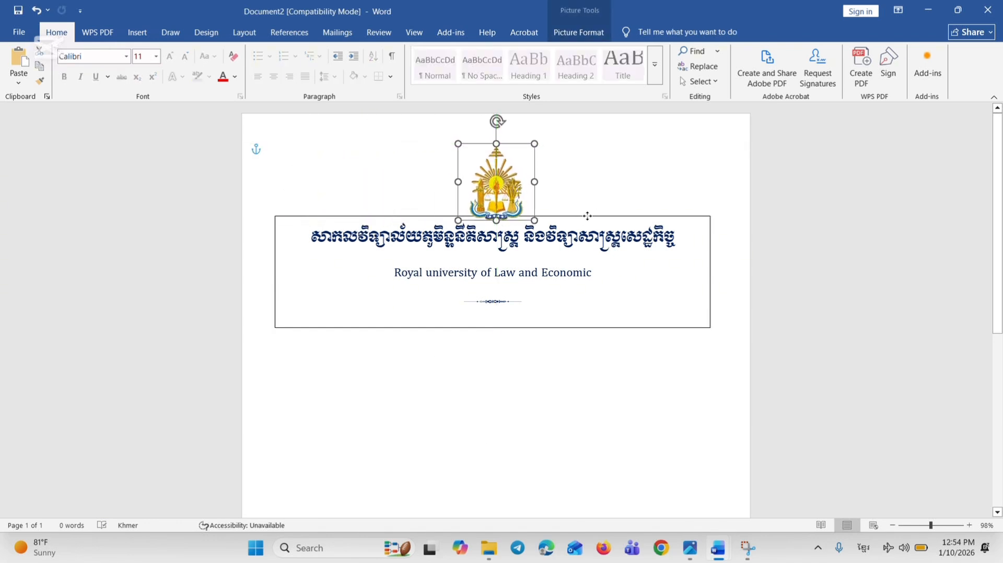
Move the heading text box down so it sits just below the emblem without overlapping it
{"action": "left_click_drag", "start_coordinate": [588, 216], "coordinate": [589, 230]}
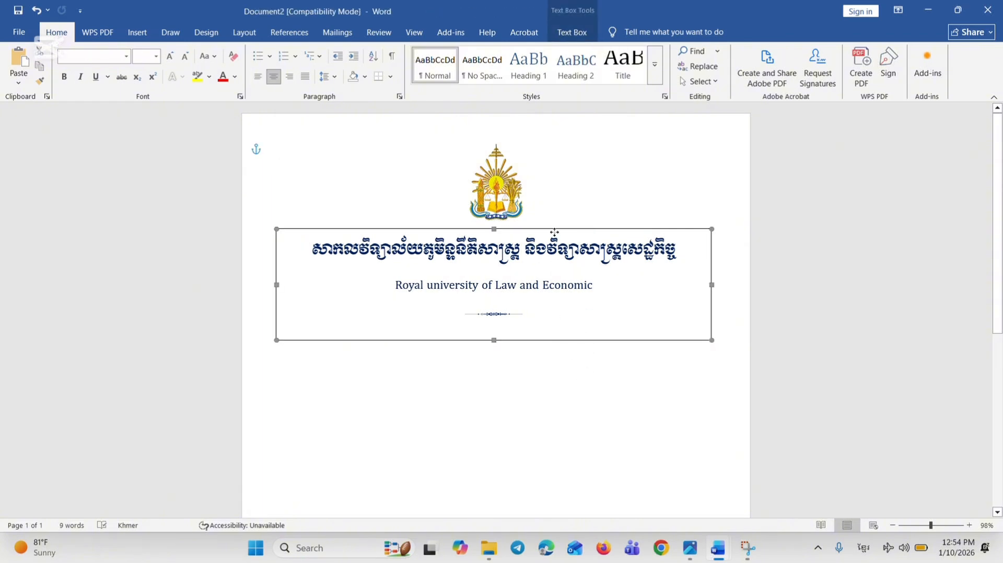
{"action": "key", "text": "ctrl+z"}
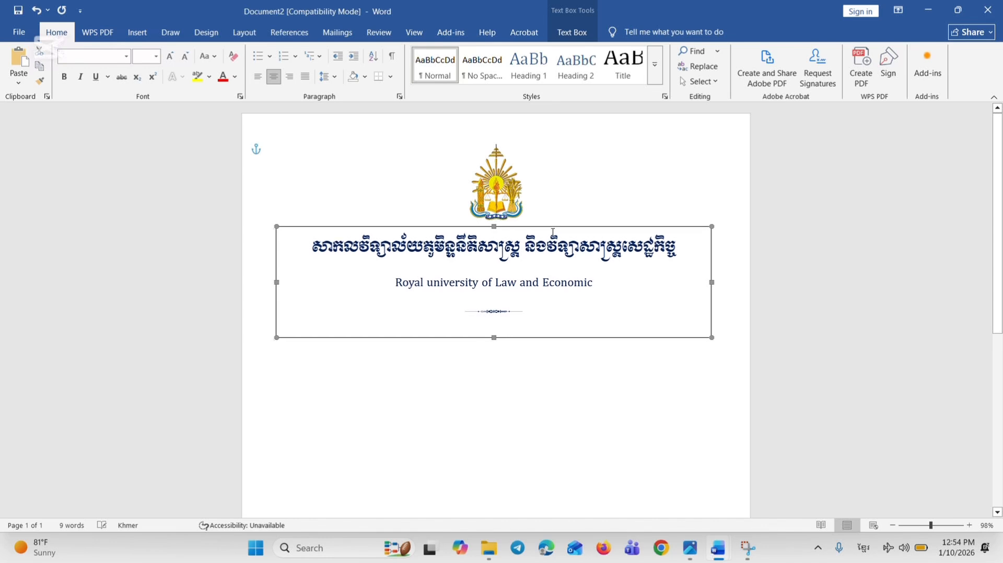
{"action": "left_click", "coordinate": [585, 464]}
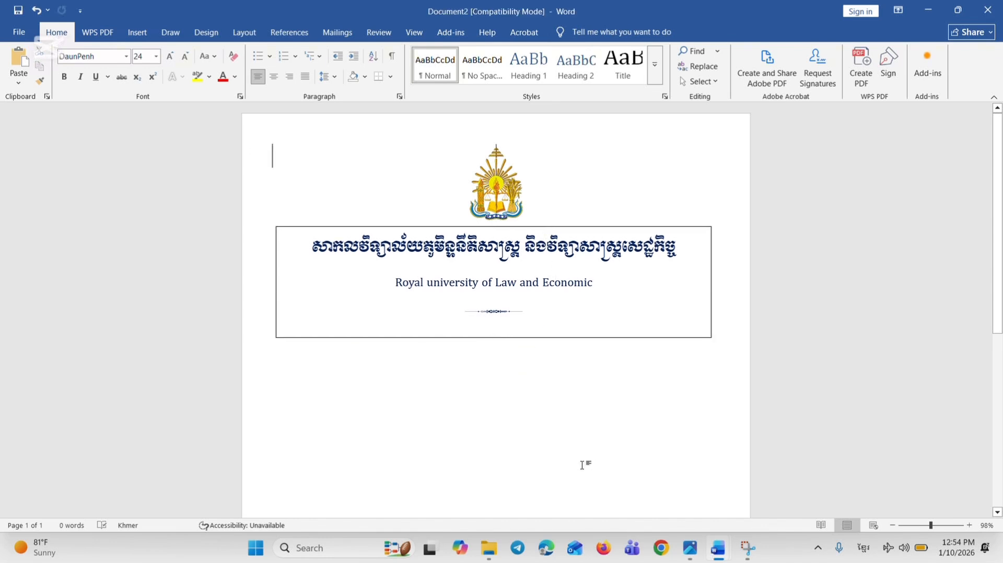
Draw a text box about 3.14" wide and 0.53" high below the heading, containing the centred text "កិច្ចស្រាវជ្រាវ"
{"action": "left_click", "coordinate": [137, 32]}
{"action": "left_click", "coordinate": [178, 75]}
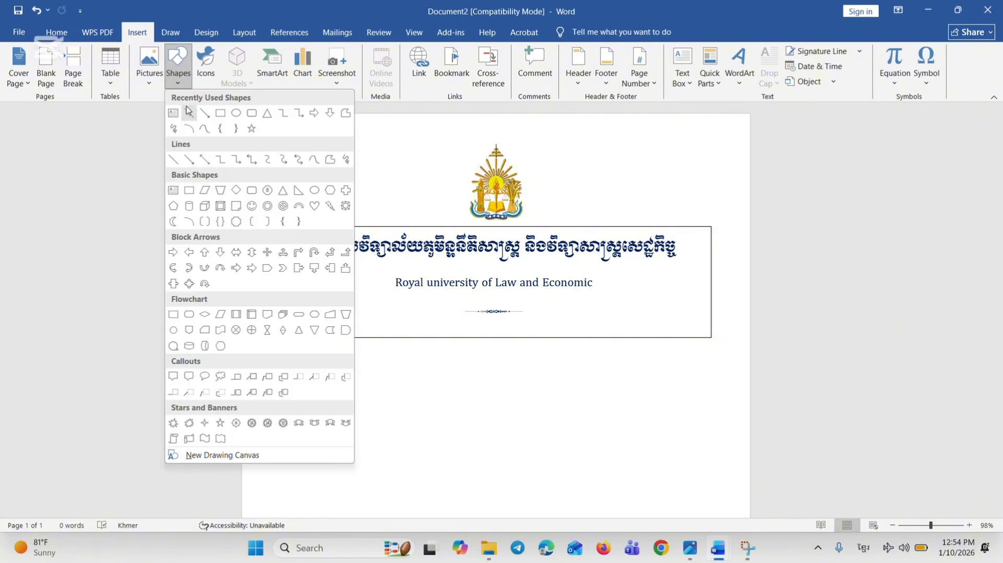
{"action": "left_click", "coordinate": [175, 117]}
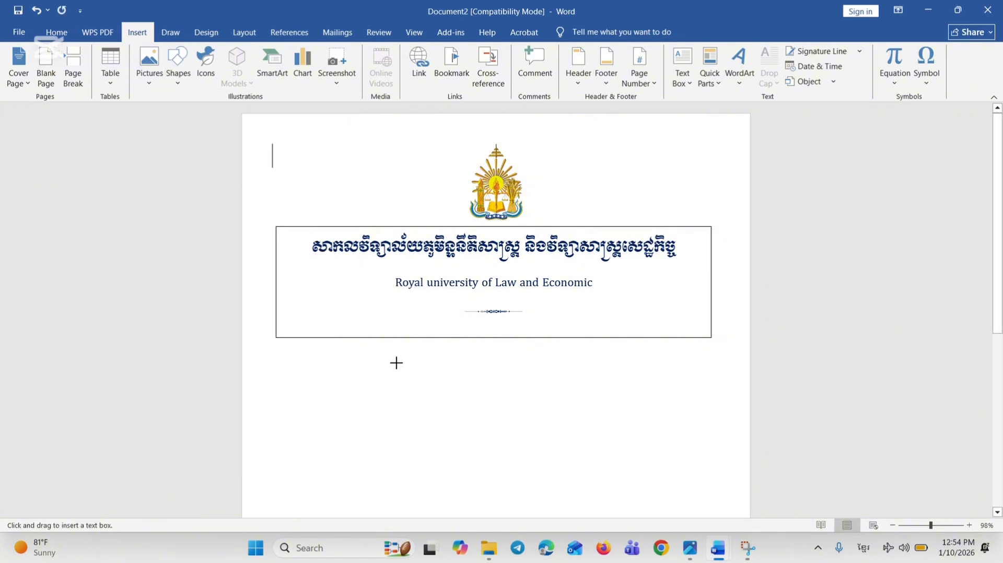
{"action": "left_click_drag", "start_coordinate": [395, 360], "coordinate": [593, 401]}
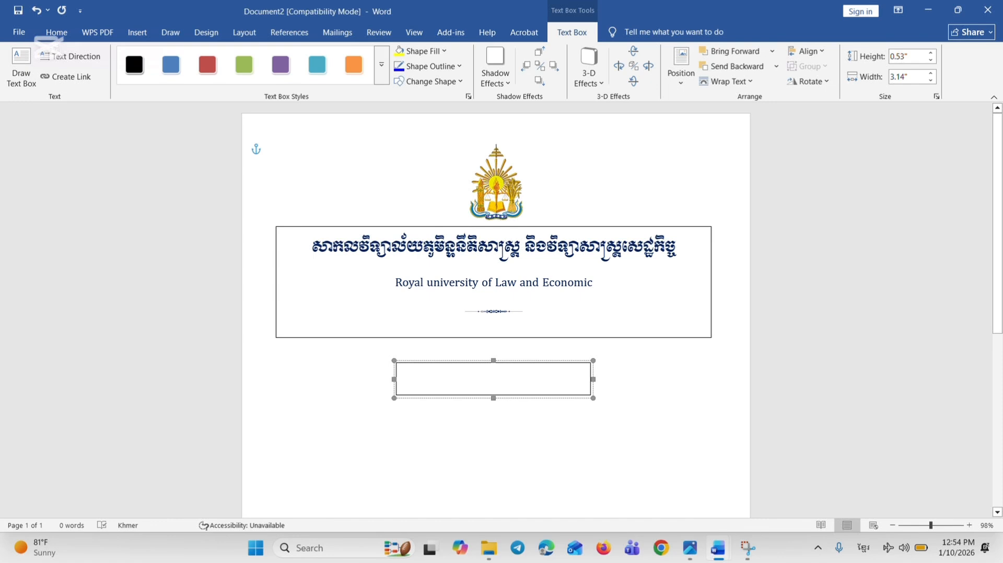
{"action": "type", "text": "កិច្ចស្រាវជ្រាវ"}
{"action": "left_click", "coordinate": [56, 32]}
{"action": "left_click", "coordinate": [275, 78]}
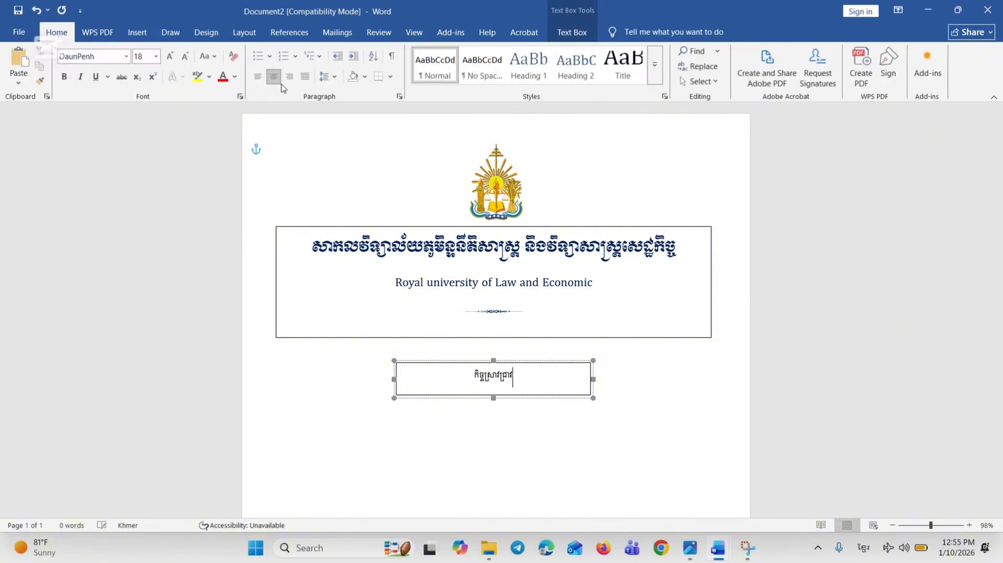
Apply the Khmer university name's formatting to "កិច្ចស្រាវជ្រាវ" with Format Painter
{"action": "double_click", "coordinate": [552, 249]}
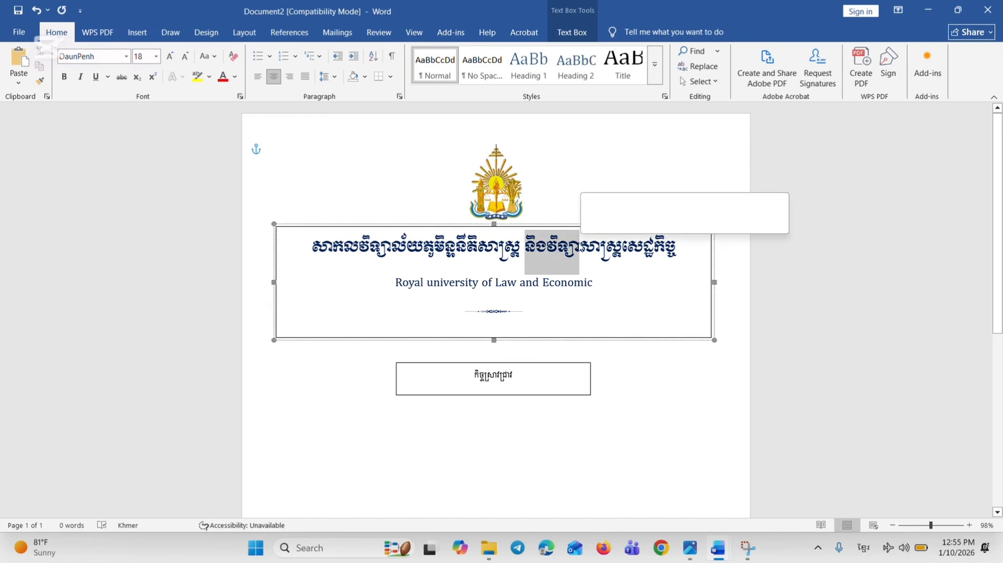
{"action": "left_click", "coordinate": [40, 81]}
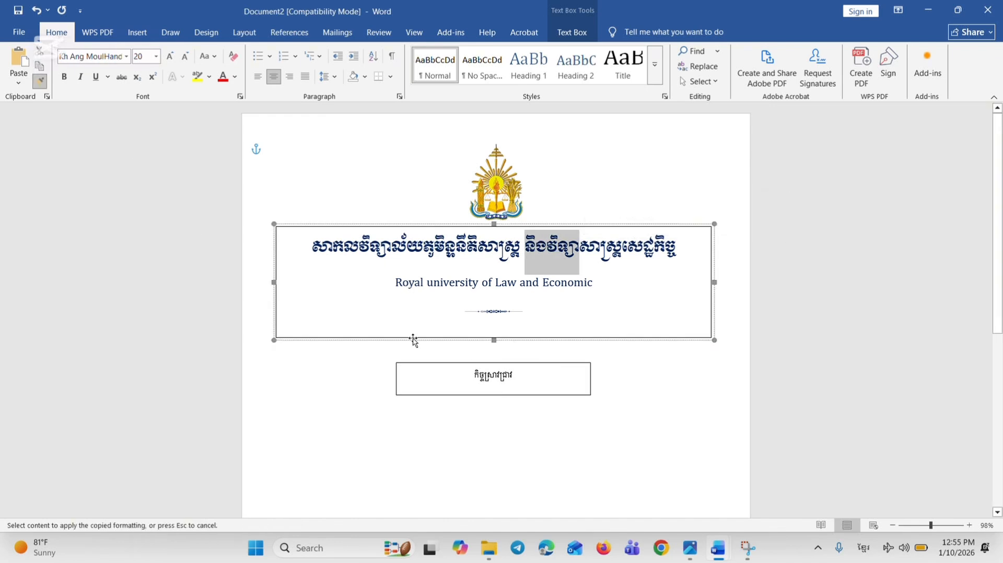
{"action": "left_click_drag", "start_coordinate": [468, 375], "coordinate": [515, 375]}
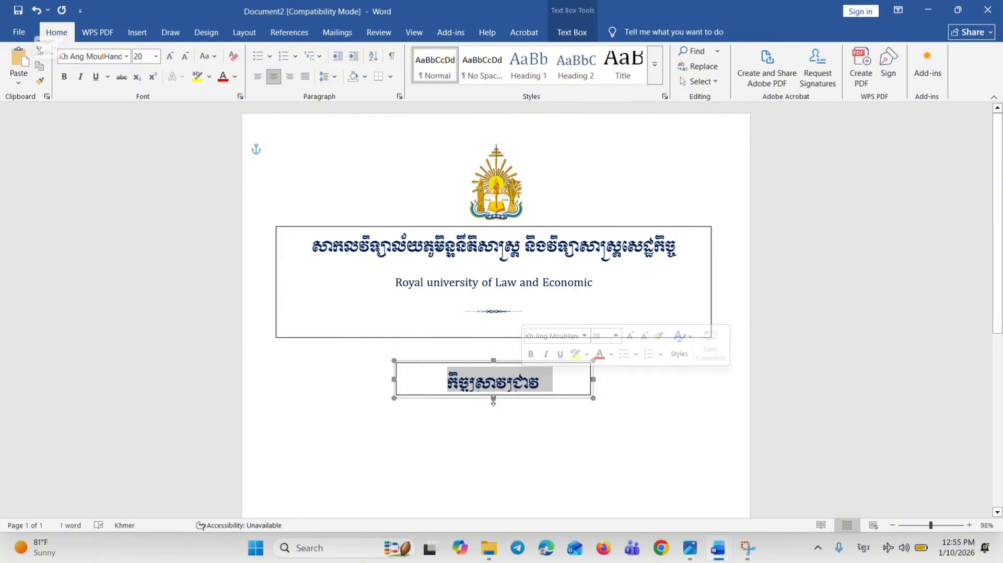
Resize the "កិច្ចស្រាវជ្រាវ" text box to about 2.47" wide and 0.64" high around its text
{"action": "left_click_drag", "start_coordinate": [493, 397], "coordinate": [493, 410]}
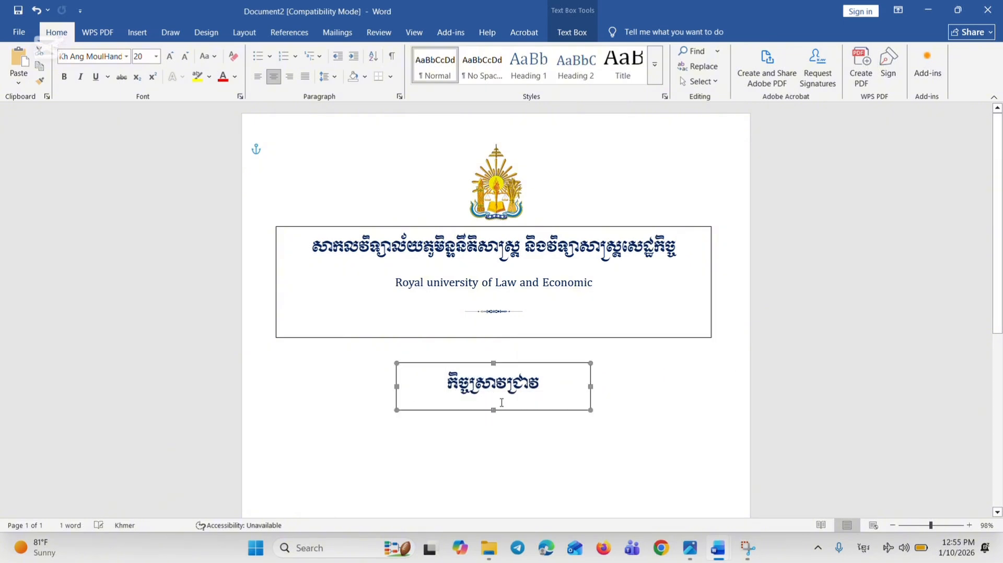
{"action": "left_click_drag", "start_coordinate": [591, 388], "coordinate": [549, 387]}
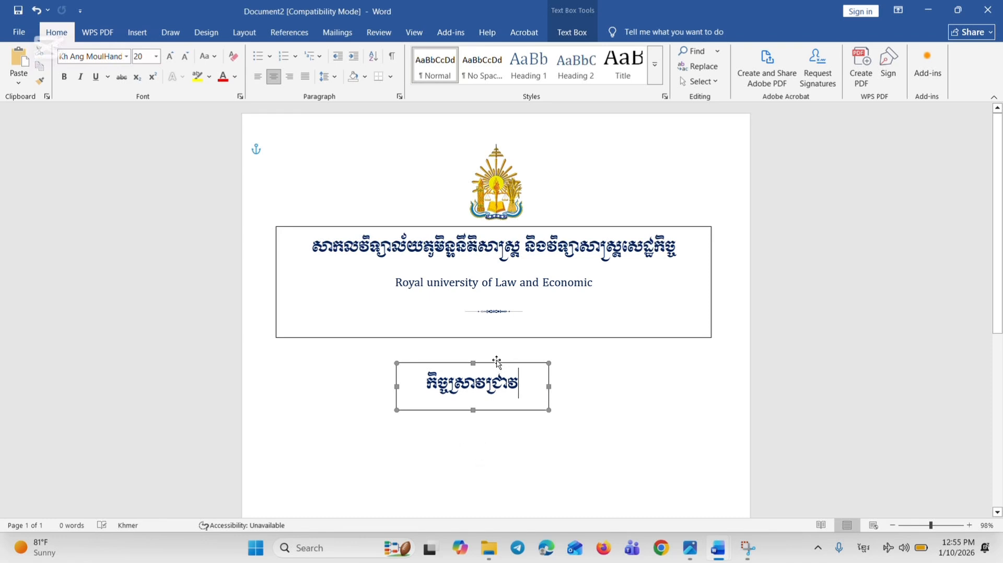
{"action": "left_click", "coordinate": [474, 364]}
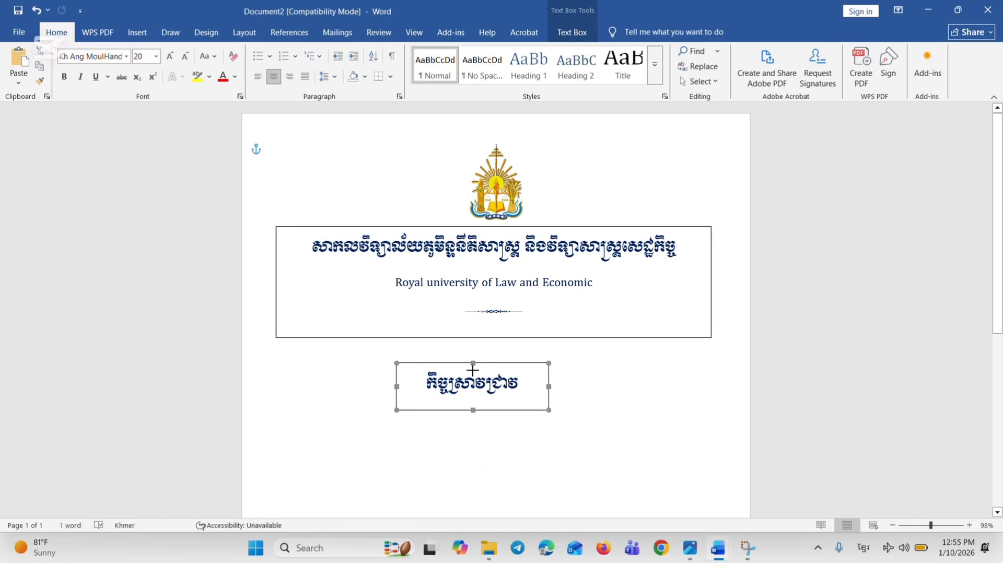
{"action": "left_click_drag", "start_coordinate": [474, 366], "coordinate": [479, 372]}
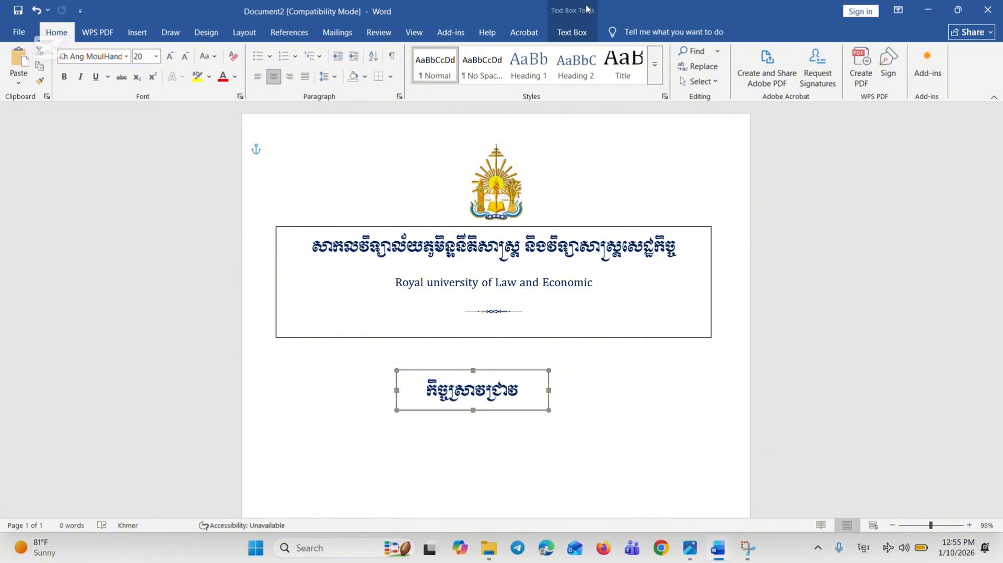
Align the "កិច្ចស្រាវជ្រាវ" text box to the horizontal centre and move it up close beneath the heading box
{"action": "left_click", "coordinate": [572, 32]}
{"action": "left_click", "coordinate": [807, 51]}
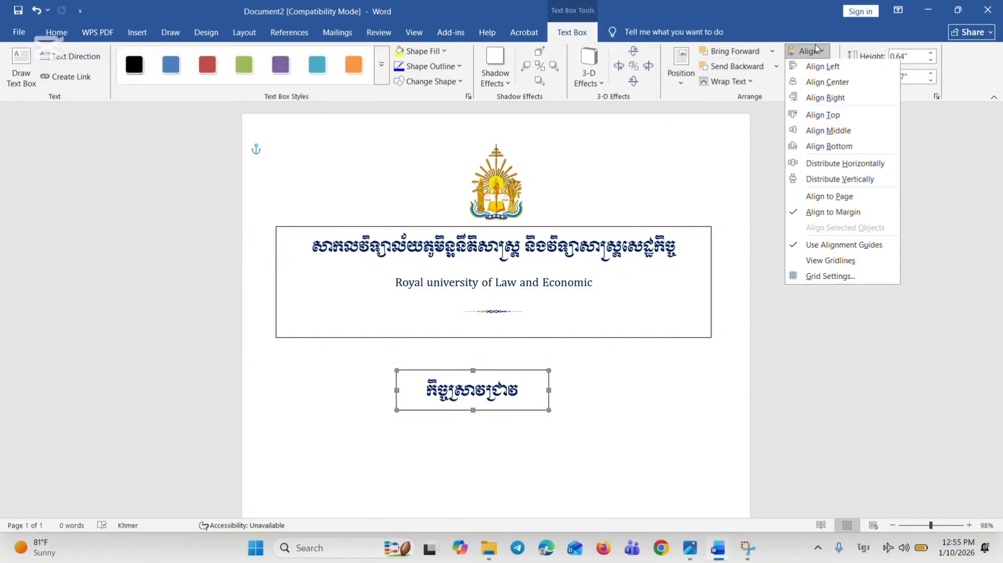
{"action": "left_click", "coordinate": [815, 82]}
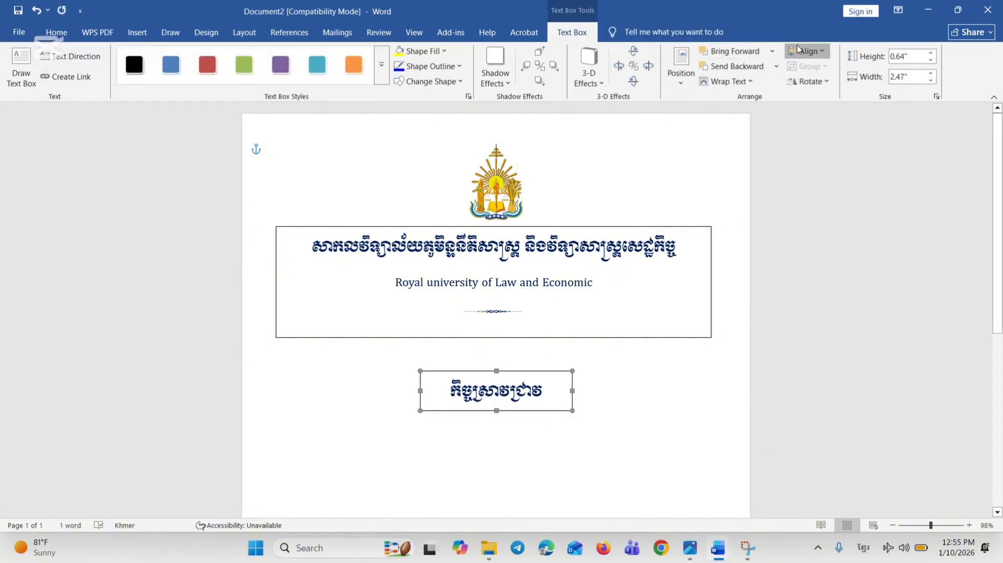
{"action": "left_click", "coordinate": [807, 51]}
{"action": "left_click", "coordinate": [544, 373]}
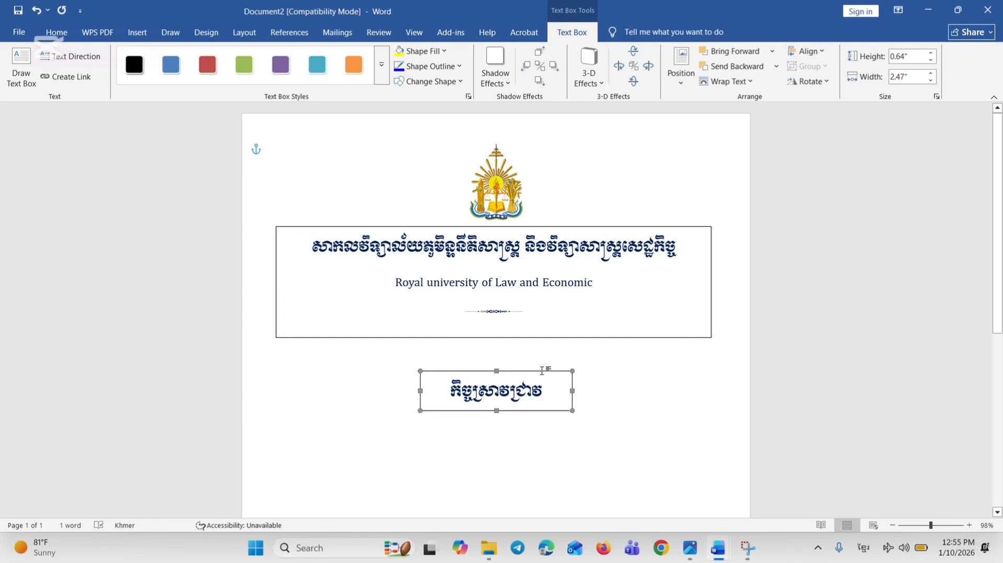
{"action": "left_click_drag", "start_coordinate": [542, 371], "coordinate": [538, 353]}
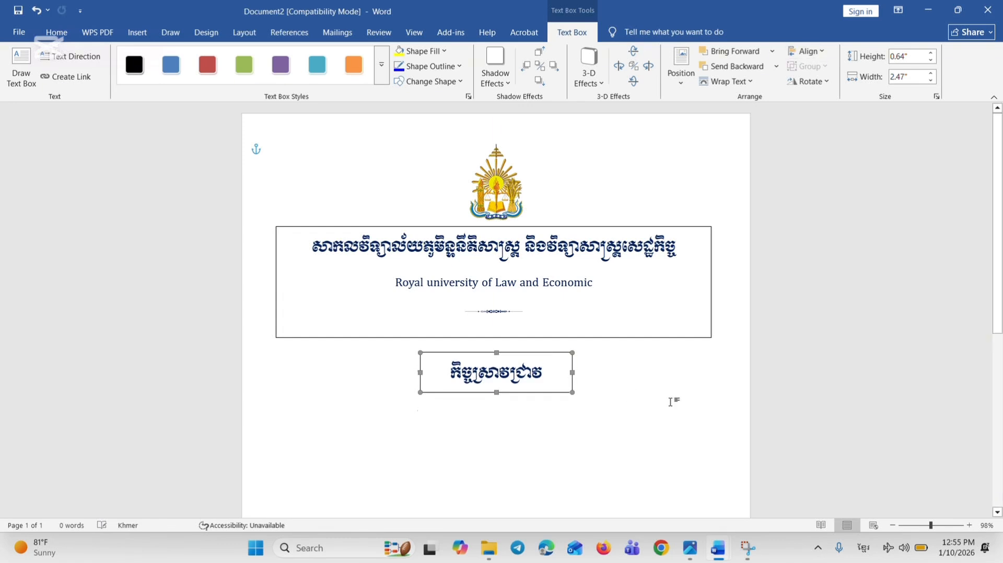
Give the "កិច្ចស្រាវជ្រាវ" title a double underline and a red font colour
{"action": "left_click", "coordinate": [672, 403]}
{"action": "left_click", "coordinate": [419, 374]}
{"action": "left_click", "coordinate": [56, 32]}
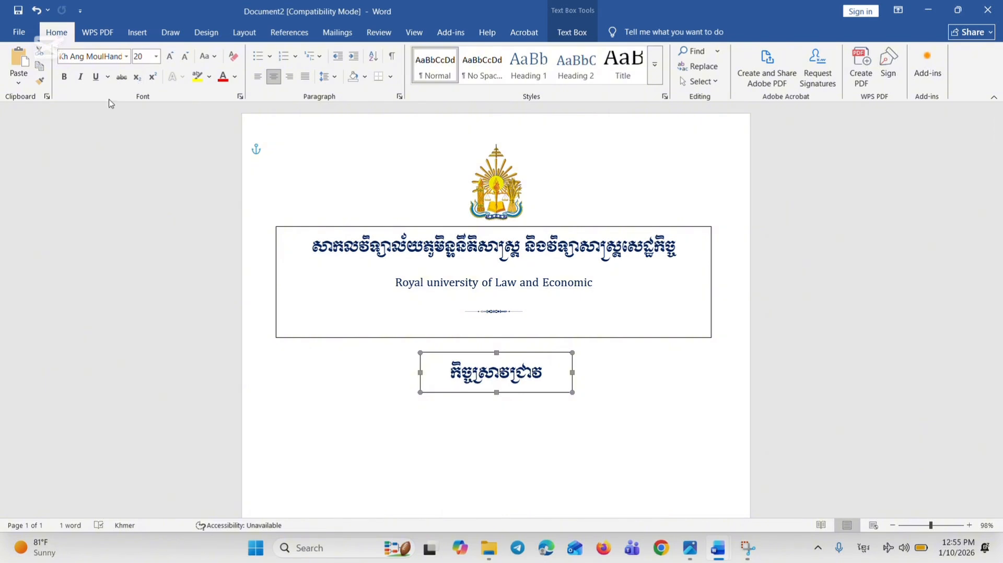
{"action": "left_click", "coordinate": [107, 78]}
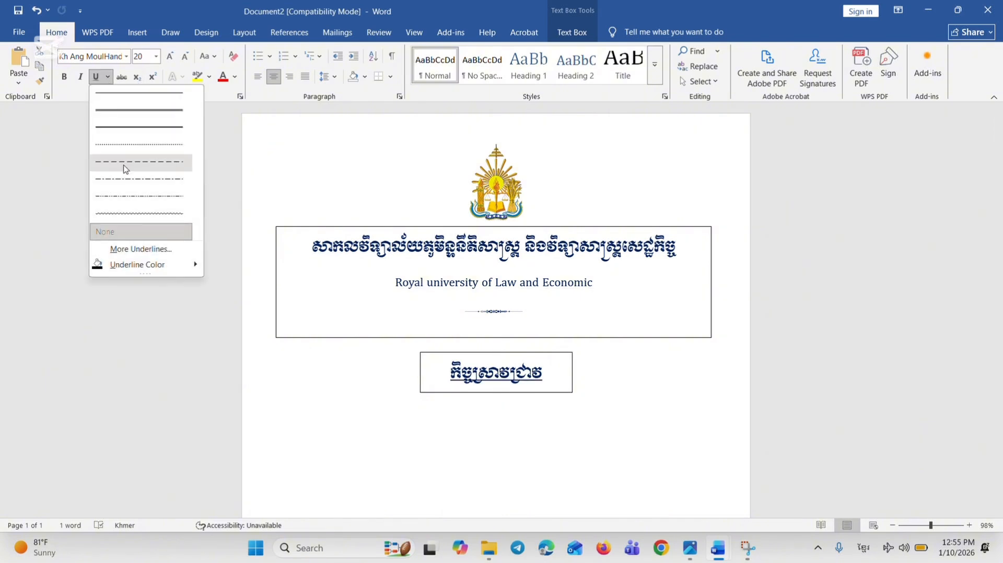
{"action": "left_click", "coordinate": [130, 107]}
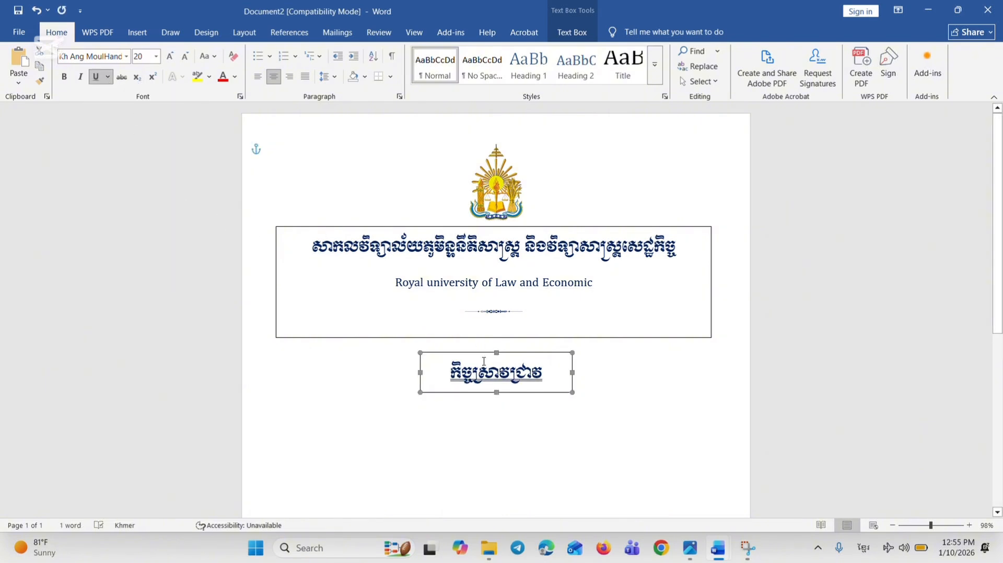
{"action": "left_click_drag", "start_coordinate": [451, 372], "coordinate": [555, 373]}
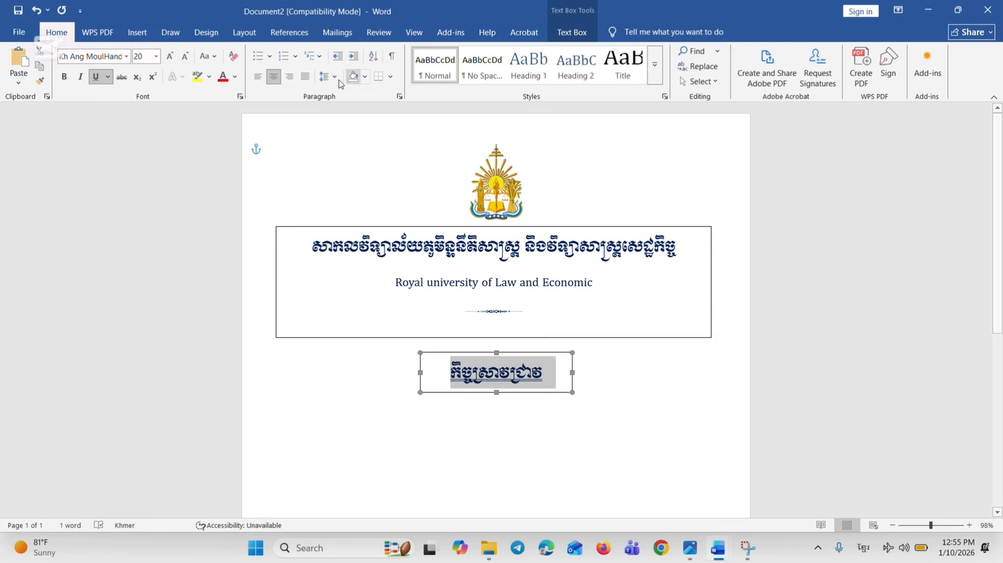
{"action": "left_click", "coordinate": [226, 78]}
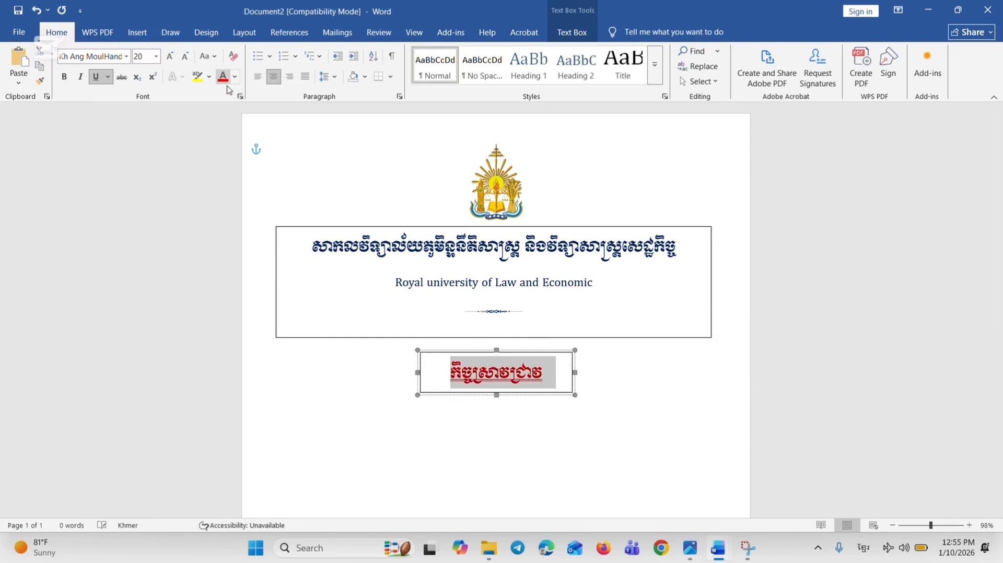
{"action": "left_click", "coordinate": [525, 428]}
Switch to the existing cover document and copy its "មុខវិជ្ជា" subject line onto a new line above "ប្រធានបទ" in the topic text box
{"action": "scroll", "coordinate": [557, 464], "scroll_direction": "down", "scroll_amount": 3}
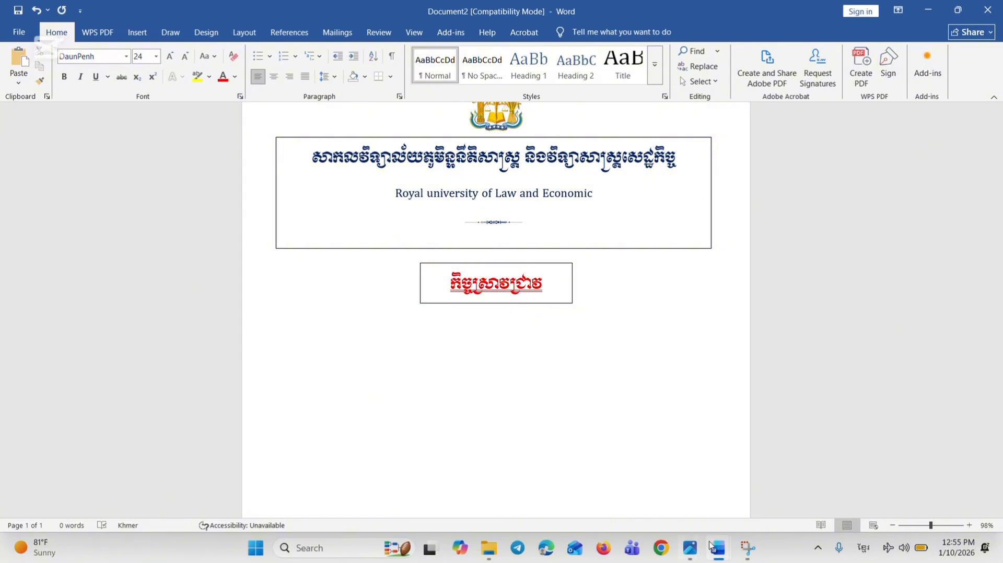
{"action": "mouse_move", "coordinate": [718, 548]}
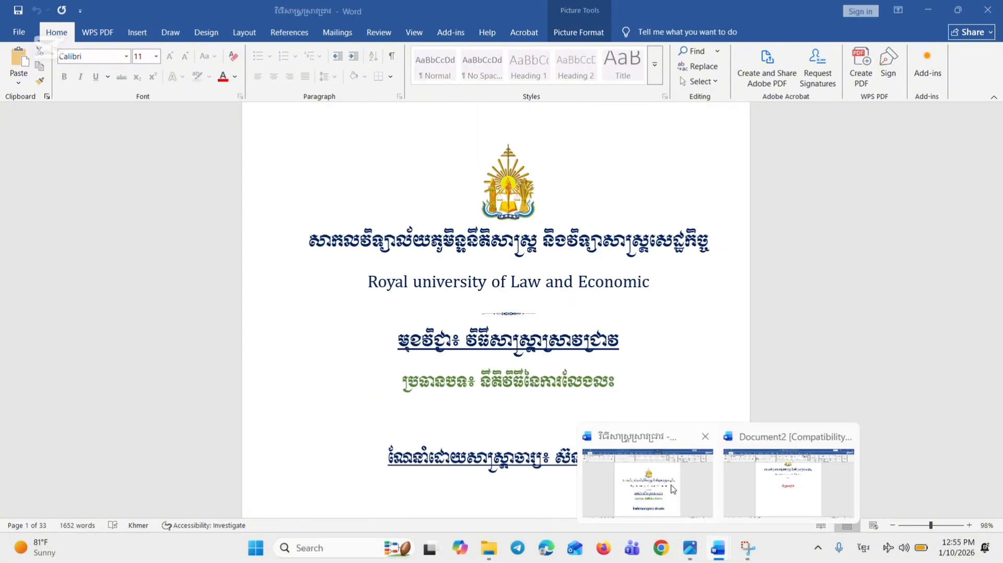
{"action": "left_click", "coordinate": [673, 490]}
{"action": "left_click", "coordinate": [572, 393]}
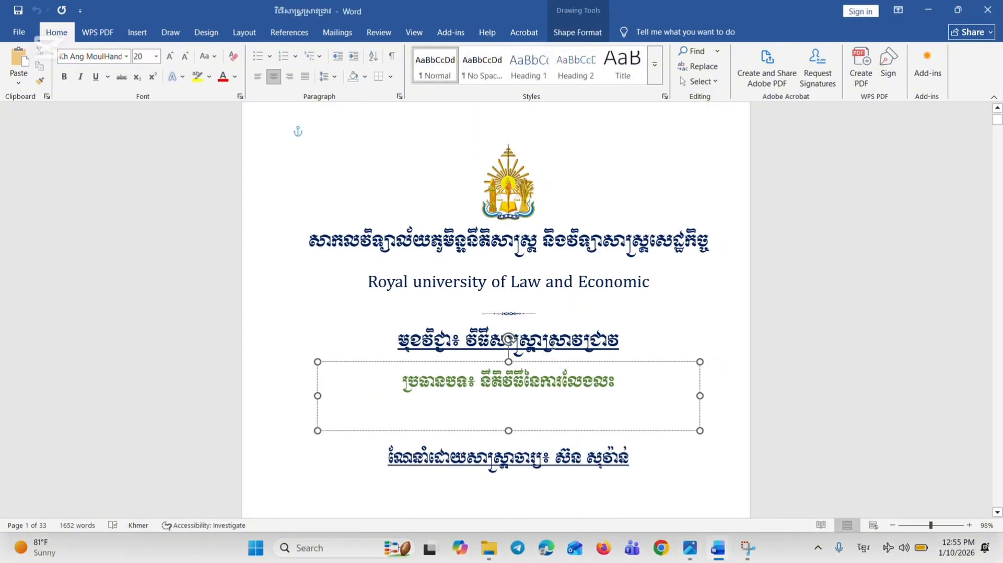
{"action": "left_click", "coordinate": [554, 346], "text": "shift"}
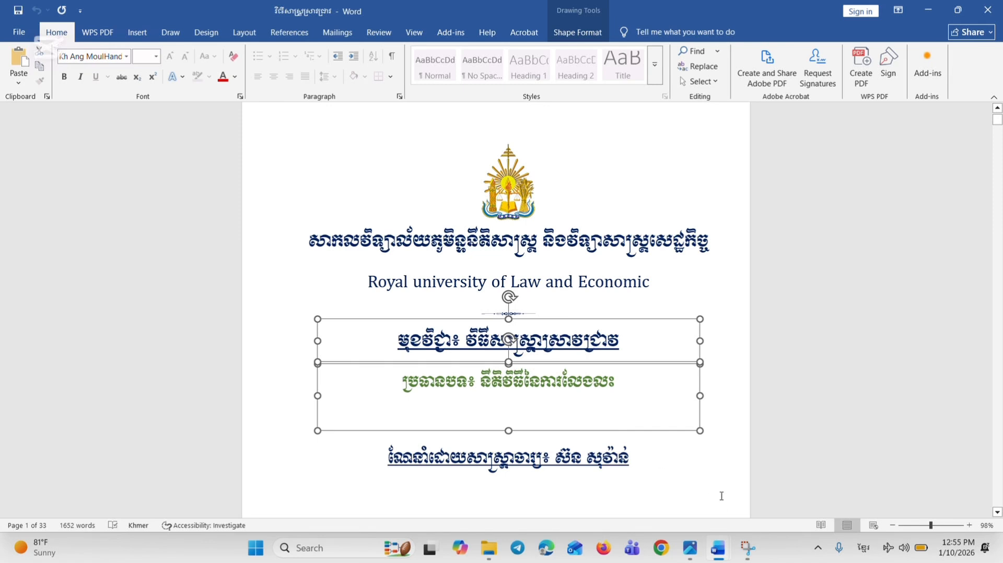
{"action": "left_click", "coordinate": [633, 371]}
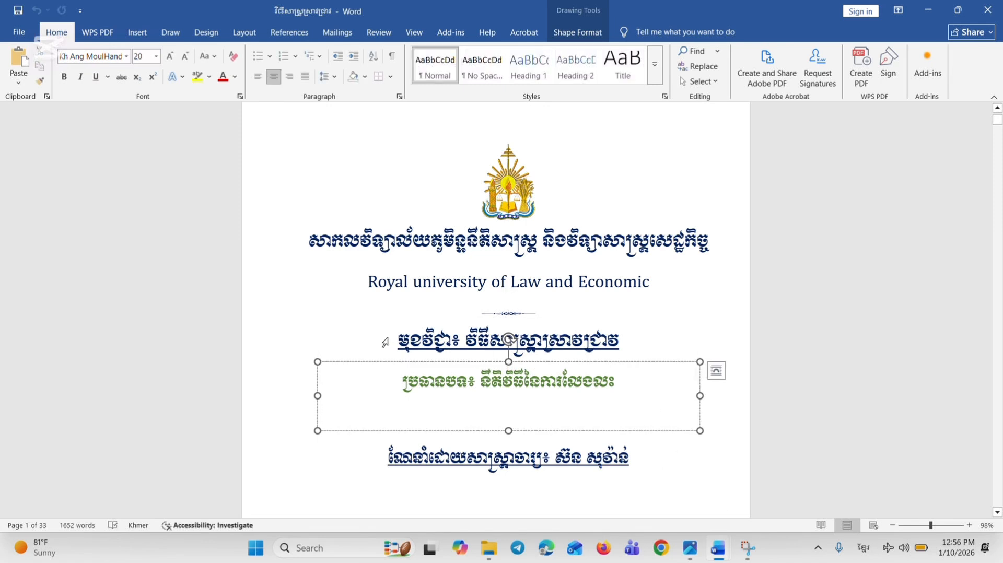
{"action": "triple_click", "coordinate": [642, 350]}
{"action": "key", "text": "ctrl+c"}
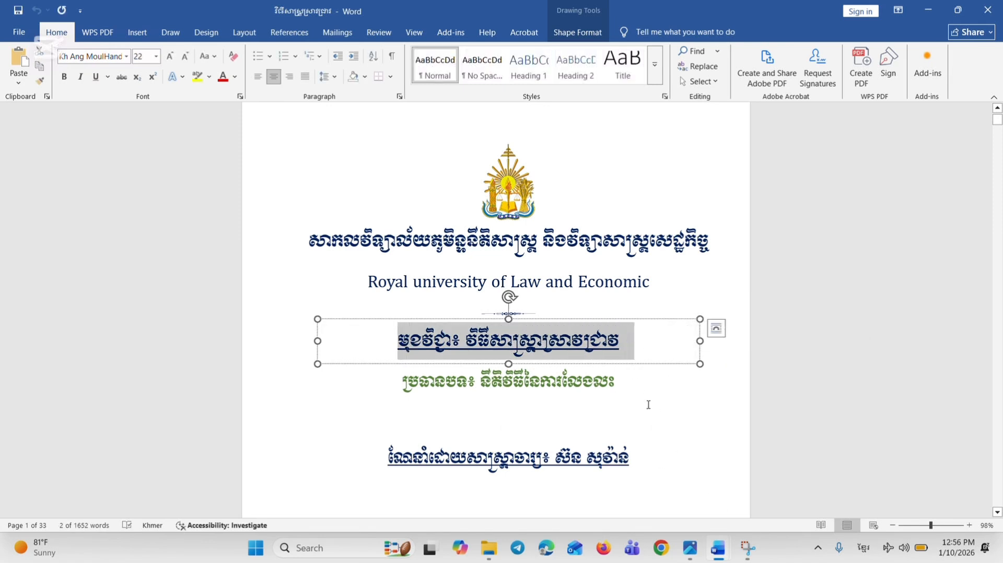
{"action": "left_click", "coordinate": [407, 385]}
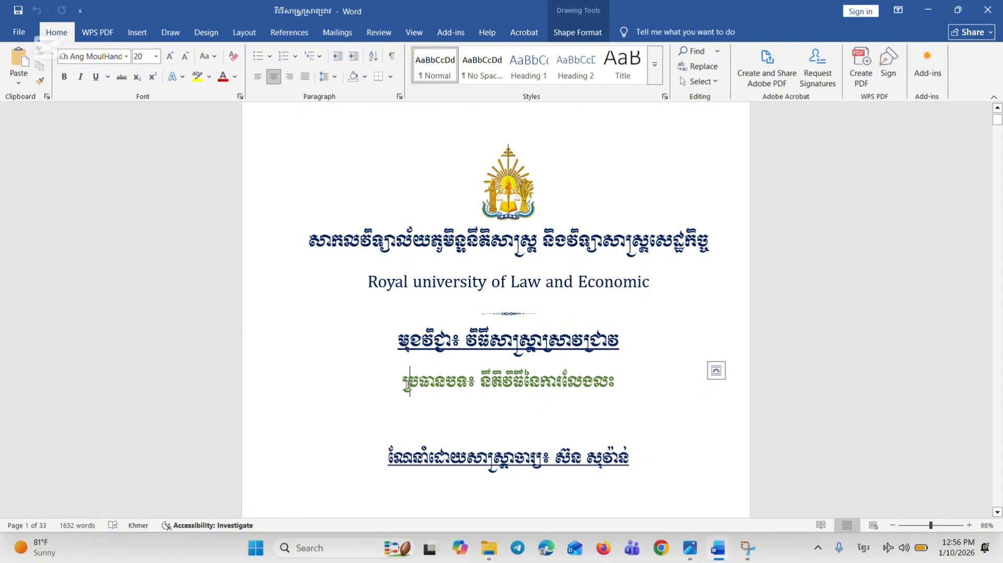
{"action": "key", "text": "Return"}
{"action": "key", "text": "Up"}
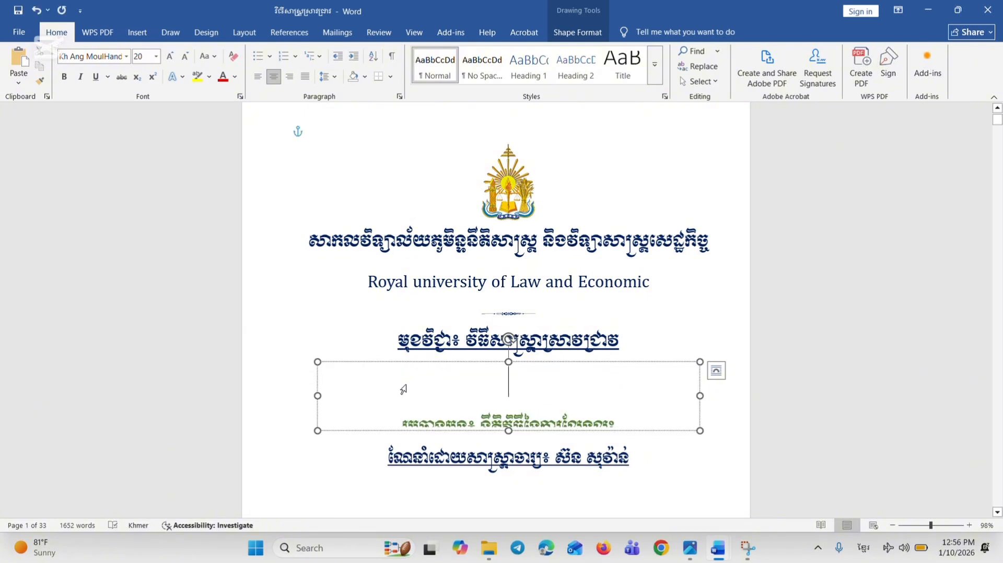
{"action": "key", "text": "ctrl+v"}
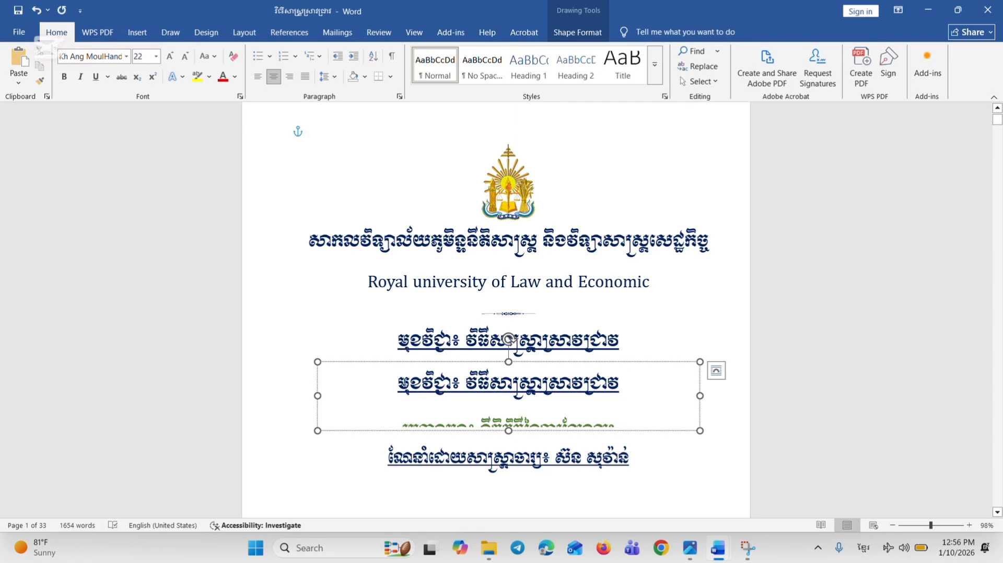
Copy the subject and topic lines into a new text box about 4.92" wide and 1.59" high below "កិច្ចស្រាវជ្រាវ" in Document2
{"action": "left_click_drag", "start_coordinate": [397, 382], "coordinate": [679, 423]}
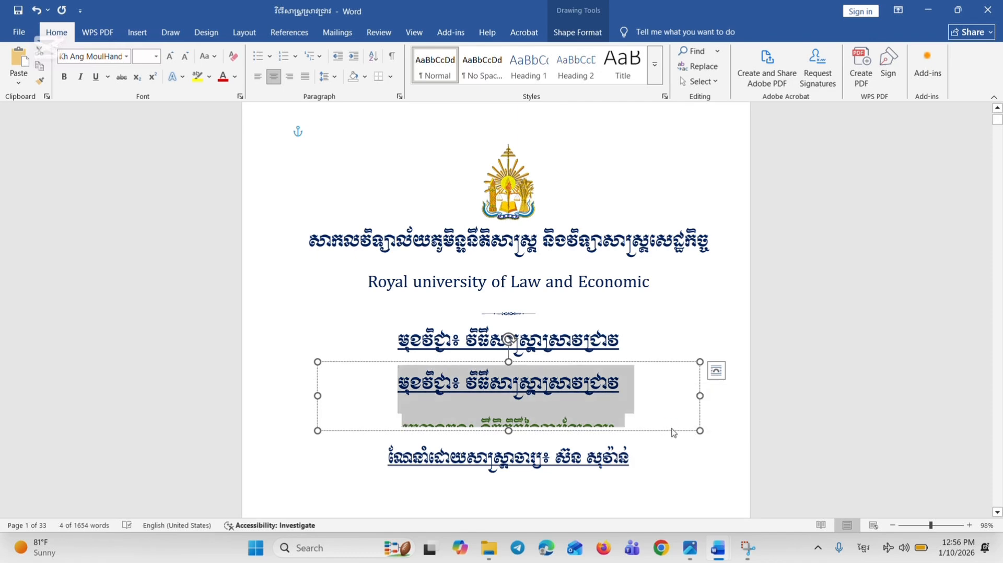
{"action": "mouse_move", "coordinate": [718, 548]}
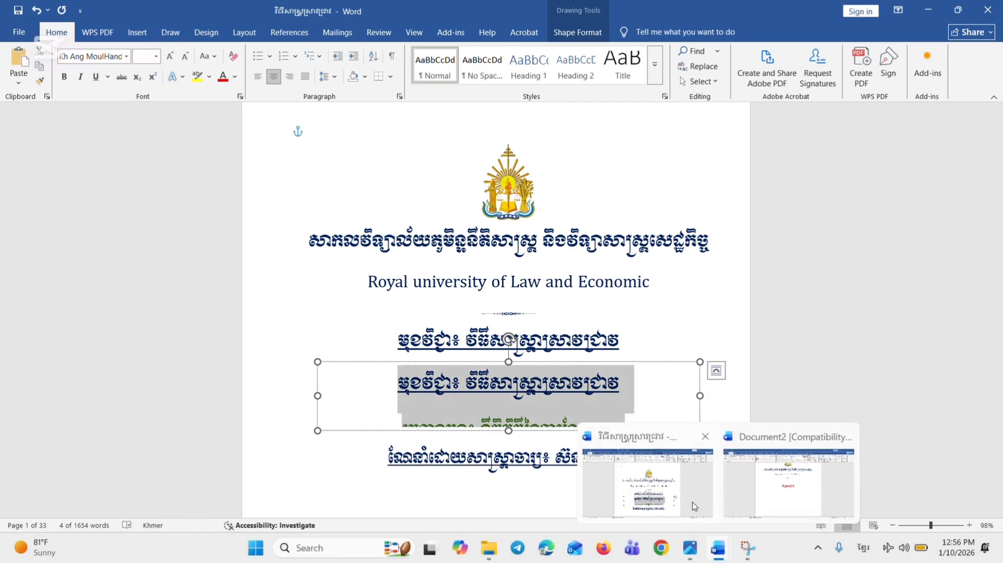
{"action": "left_click", "coordinate": [788, 484]}
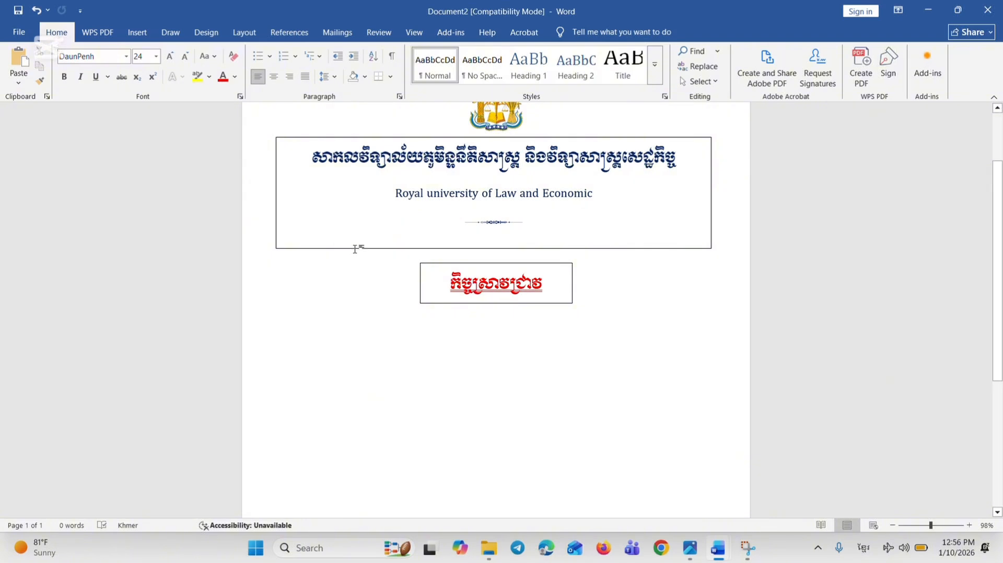
{"action": "left_click", "coordinate": [137, 32]}
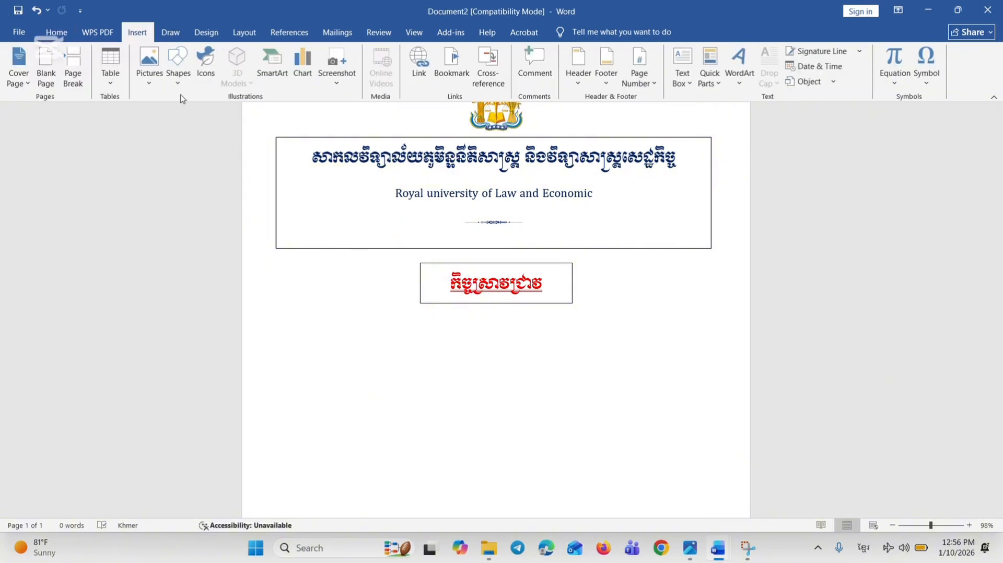
{"action": "left_click", "coordinate": [178, 65]}
{"action": "left_click", "coordinate": [176, 115]}
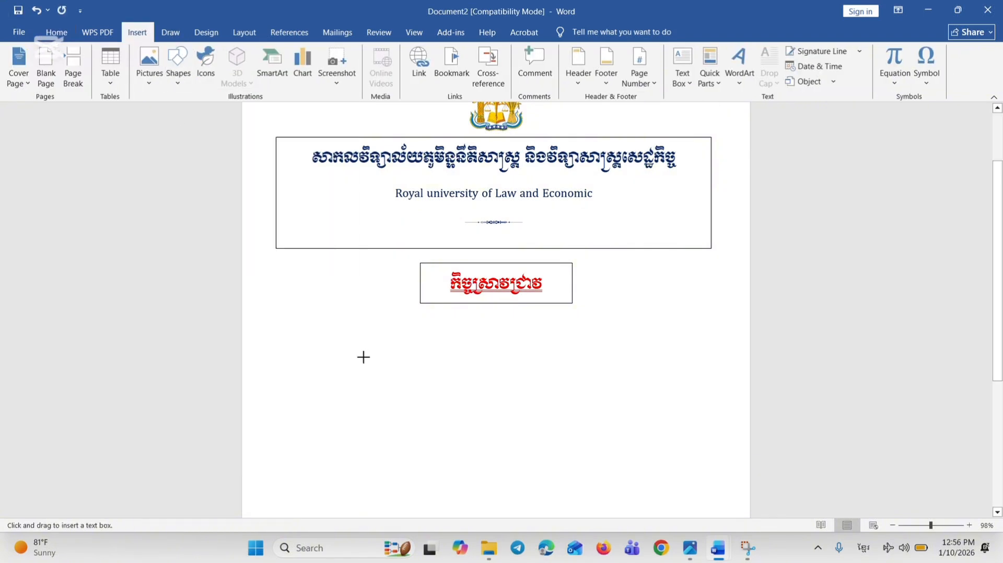
{"action": "left_click_drag", "start_coordinate": [337, 345], "coordinate": [645, 447]}
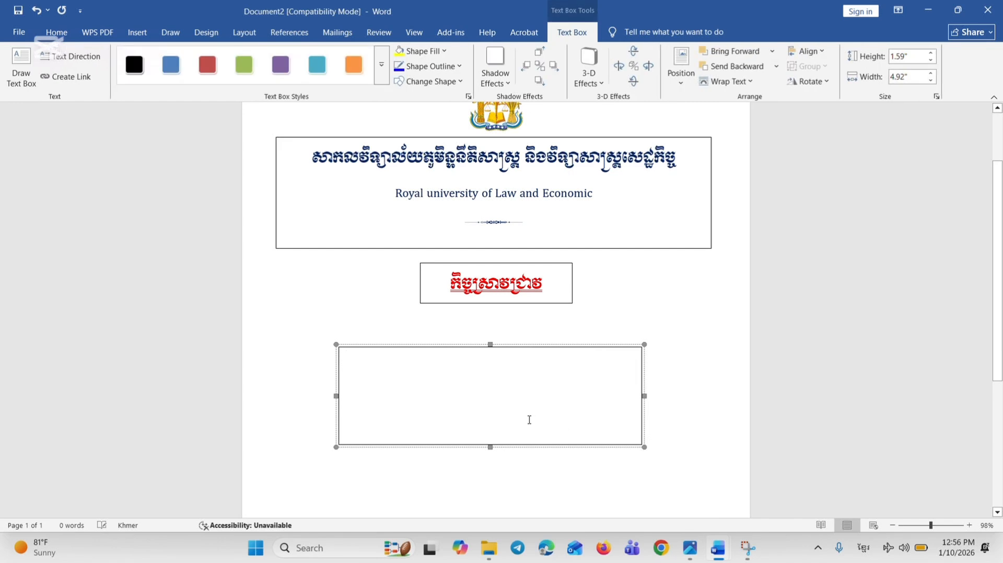
{"action": "type", "text": "មុខវិជ្ជា៖ វិធីសាស្ត្រស្រាវជ្រាវ ប្រធានបទ៖ នីតិវិធីនៃការលែងលះ"}
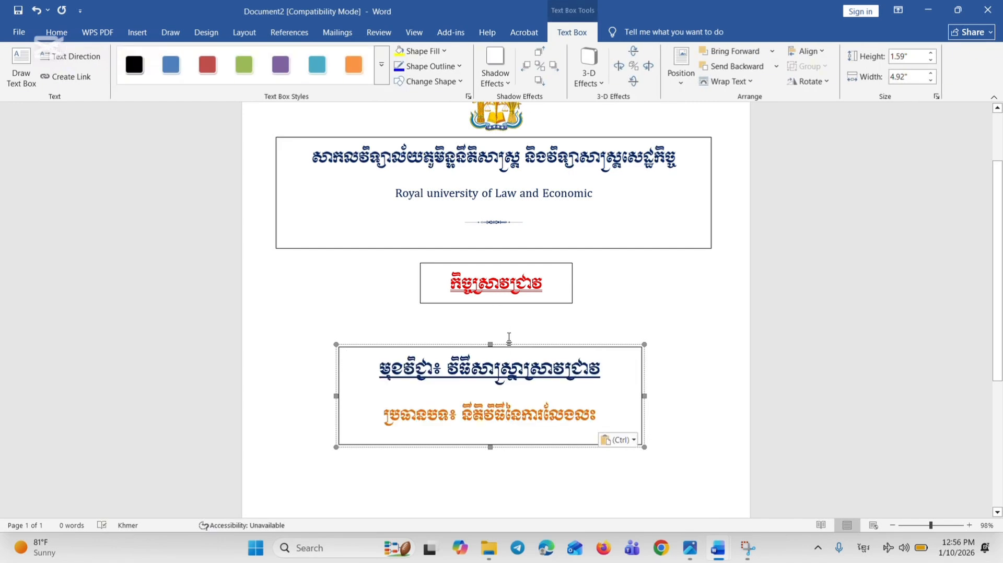
Move the subject and topic text box up closer to "កិច្ចស្រាវជ្រាវ" and remove the space after its paragraphs
{"action": "left_click_drag", "start_coordinate": [512, 347], "coordinate": [531, 321]}
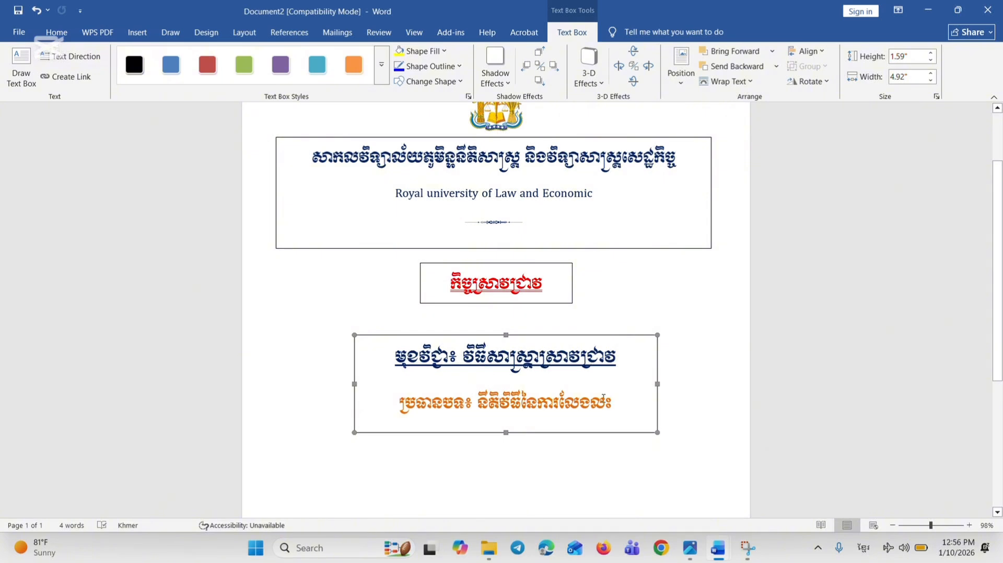
{"action": "left_click_drag", "start_coordinate": [612, 401], "coordinate": [365, 374]}
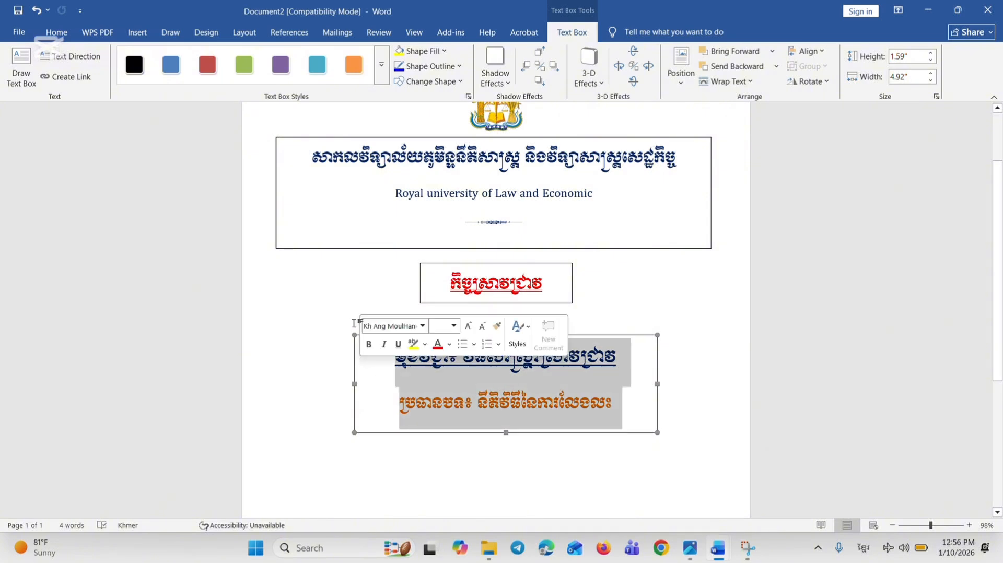
{"action": "left_click", "coordinate": [54, 33]}
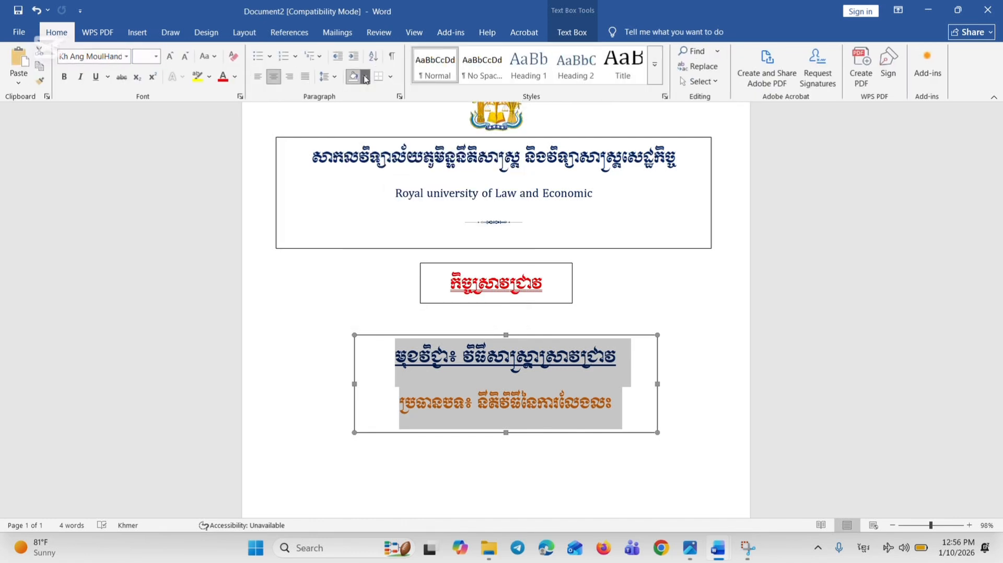
{"action": "left_click", "coordinate": [327, 76]}
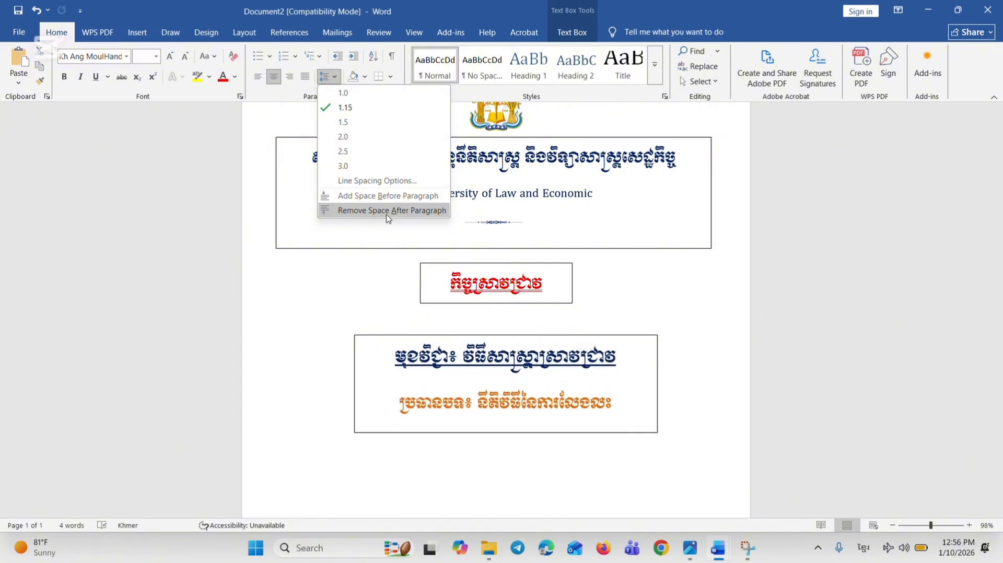
{"action": "left_click", "coordinate": [366, 210]}
{"action": "left_click", "coordinate": [614, 387]}
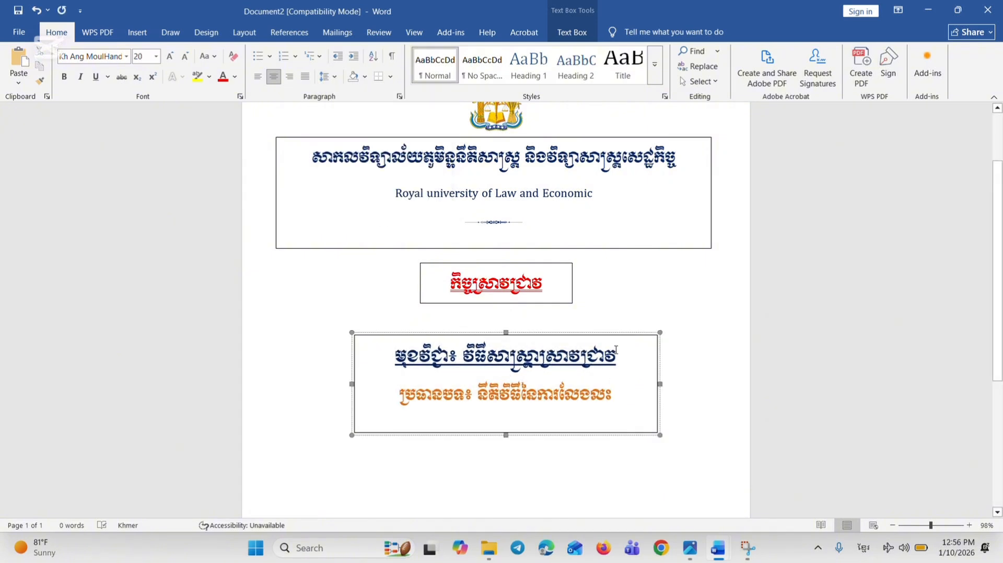
Set the "មុខវិជ្ជា" subject line's font to Kh Ang Hand-T.Chhim and the "ប្រធានបទ" topic line's font to Kh Ang MoulHand 2
{"action": "left_click_drag", "start_coordinate": [616, 350], "coordinate": [396, 357]}
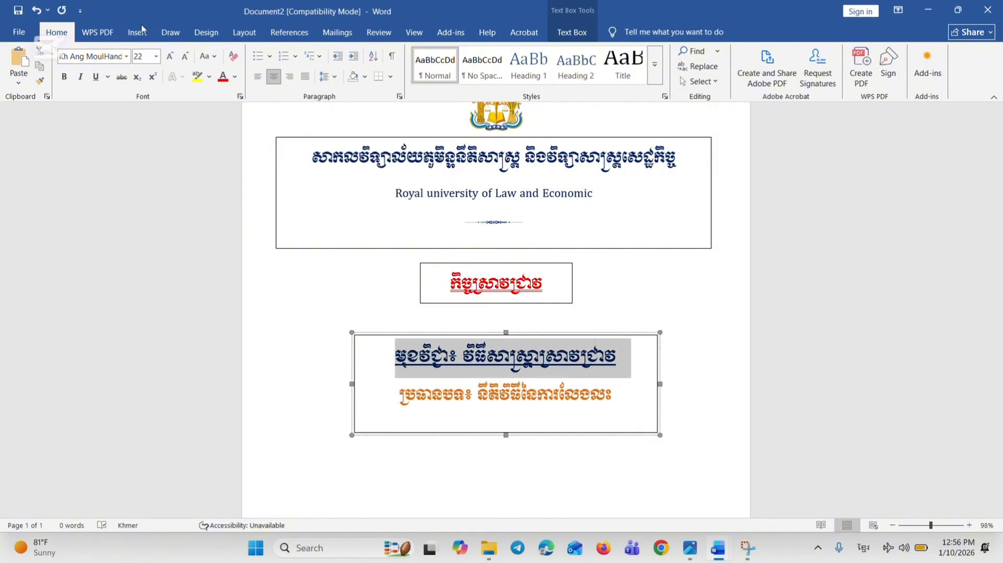
{"action": "left_click", "coordinate": [126, 56]}
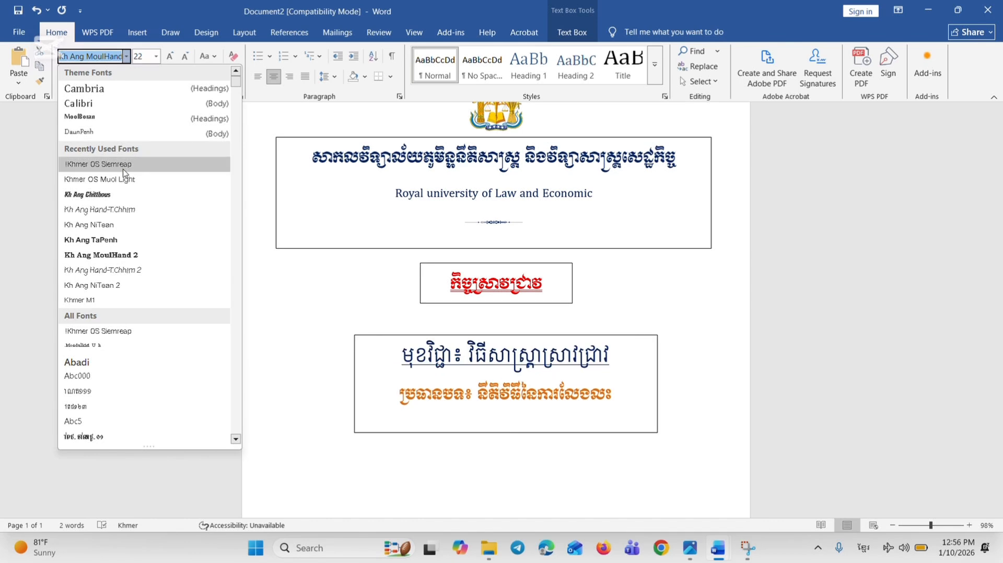
{"action": "left_click", "coordinate": [128, 210]}
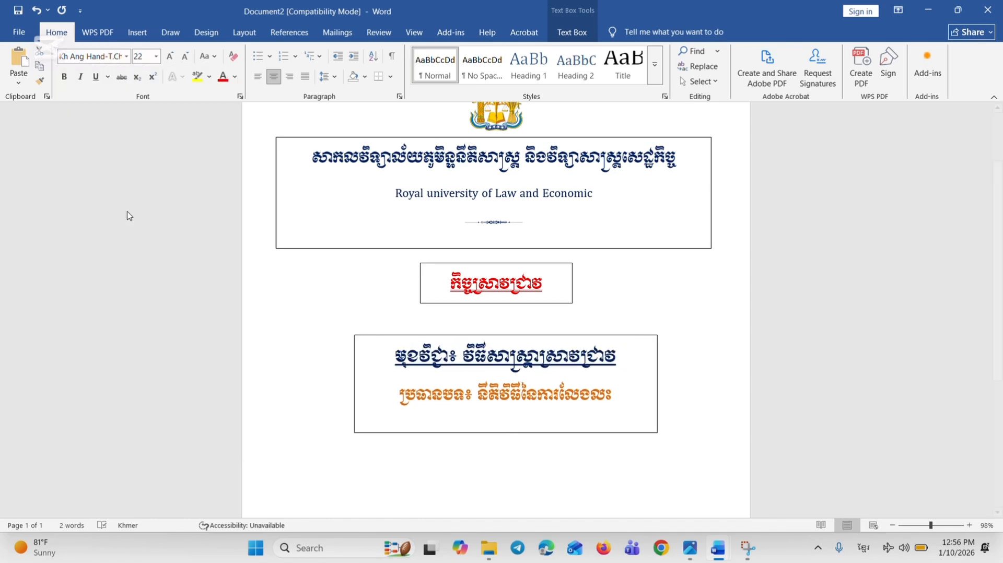
{"action": "left_click_drag", "start_coordinate": [397, 397], "coordinate": [636, 409]}
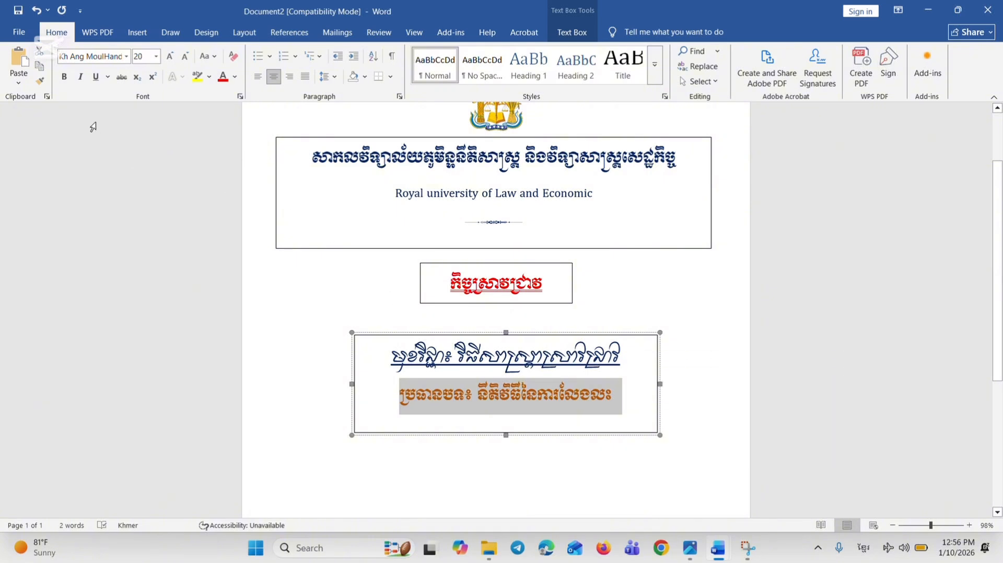
{"action": "left_click", "coordinate": [127, 56]}
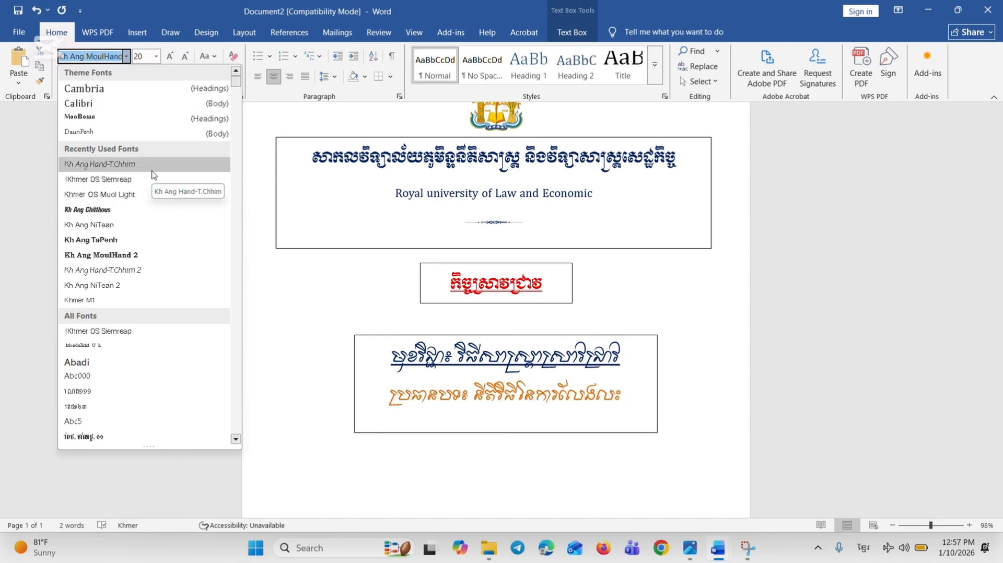
{"action": "left_click", "coordinate": [152, 255]}
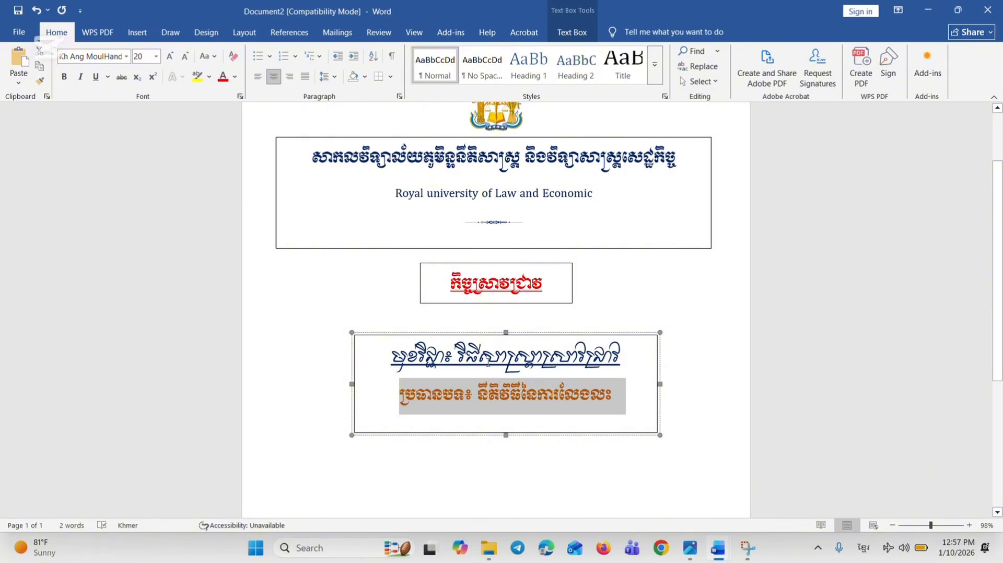
Shrink the font of the "មុខវិជ្ជា" subject line by two size increments
{"action": "left_click_drag", "start_coordinate": [391, 357], "coordinate": [650, 352]}
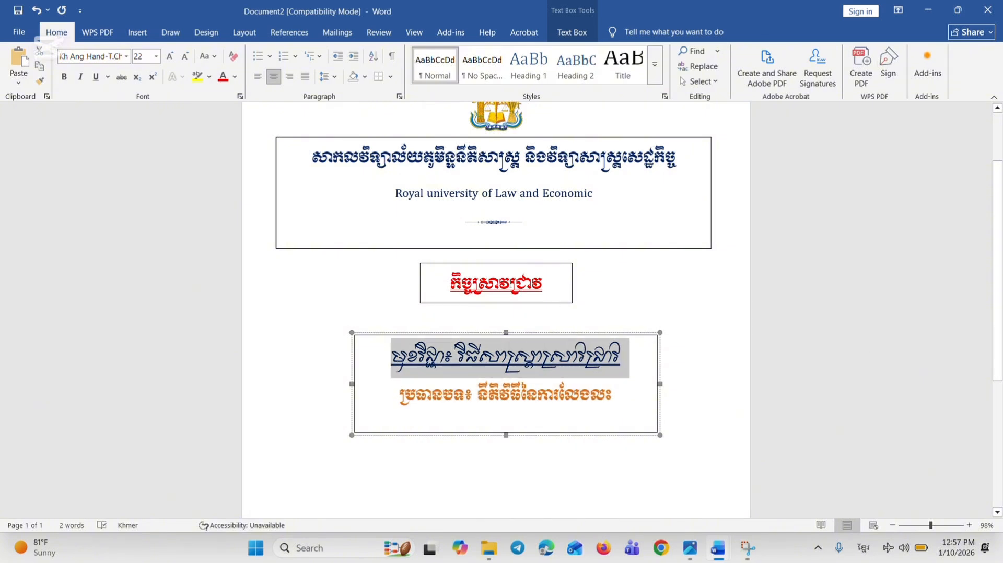
{"action": "left_click", "coordinate": [186, 58]}
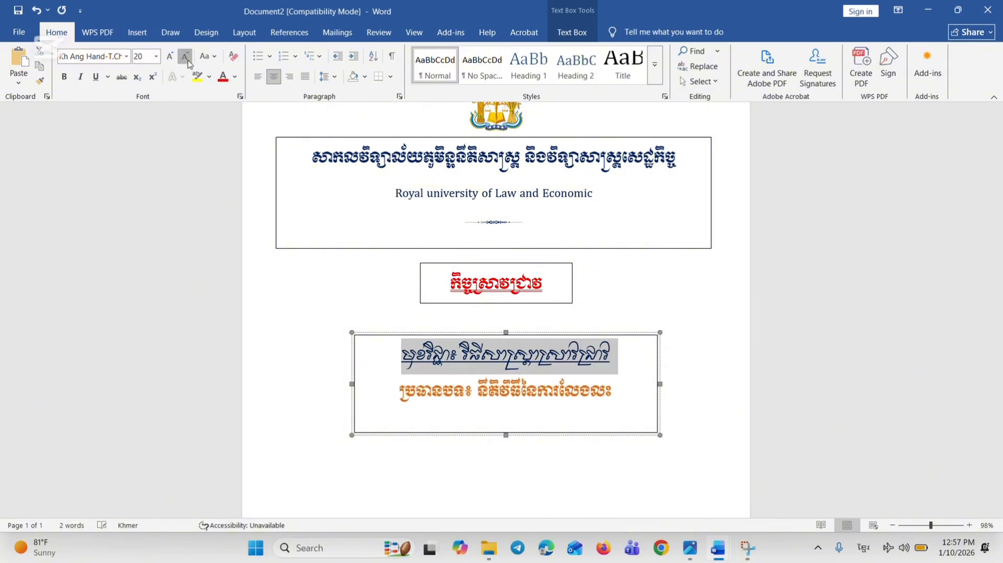
{"action": "left_click", "coordinate": [186, 58]}
{"action": "left_click", "coordinate": [510, 389]}
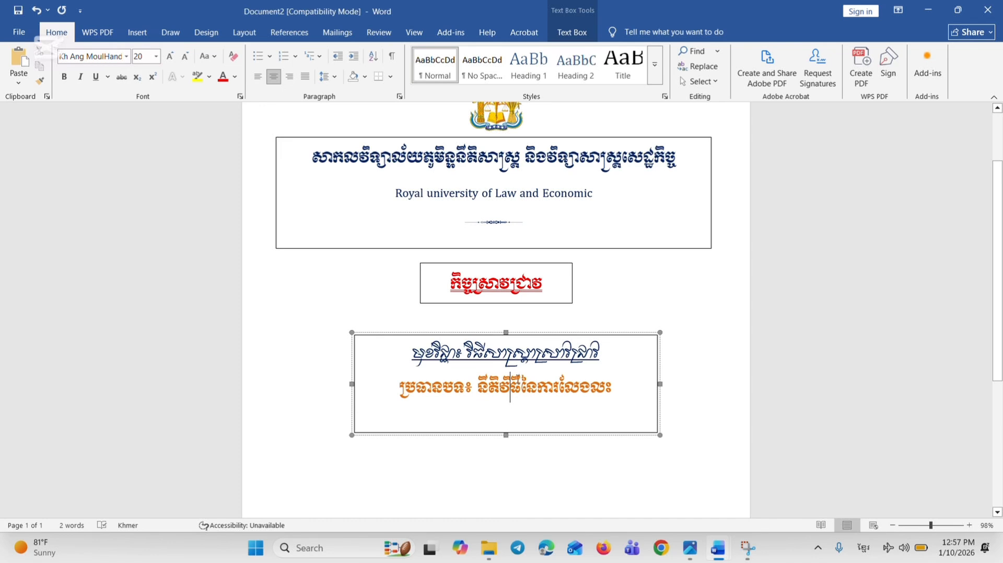
Move the subject and topic text box slightly up and left, centring it below the "កិច្ចស្រាវជ្រាវ" box
{"action": "left_click", "coordinate": [540, 445]}
{"action": "scroll", "coordinate": [540, 446], "scroll_direction": "up", "scroll_amount": 2}
{"action": "left_click", "coordinate": [528, 396]}
{"action": "left_click_drag", "start_coordinate": [529, 396], "coordinate": [526, 381]}
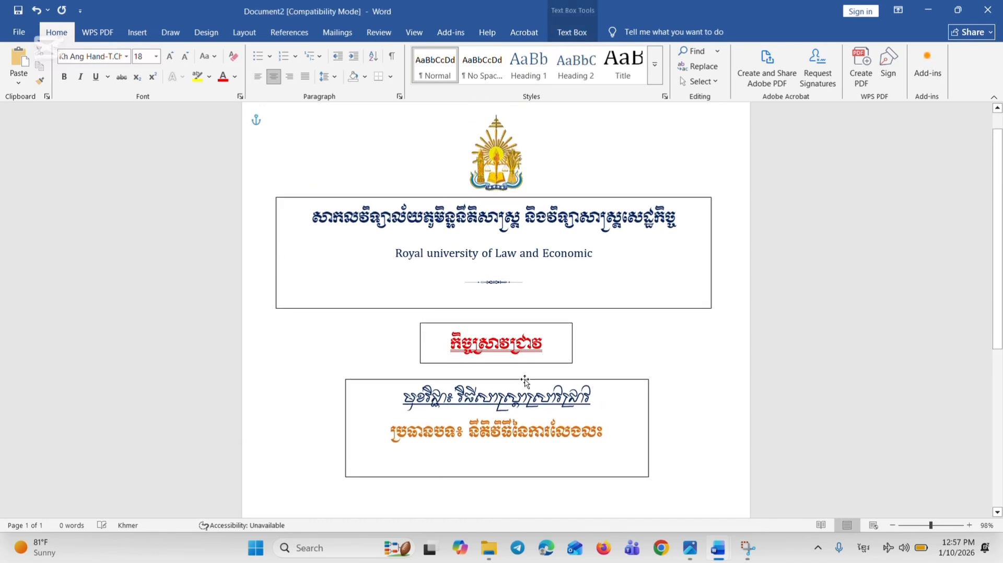
Copy the "ណែនាំដោយសាស្ត្រាចារ្យ" lecturer line from the existing cover document into the empty line below the topic in Document2
{"action": "left_click", "coordinate": [604, 435]}
{"action": "left_click", "coordinate": [546, 465]}
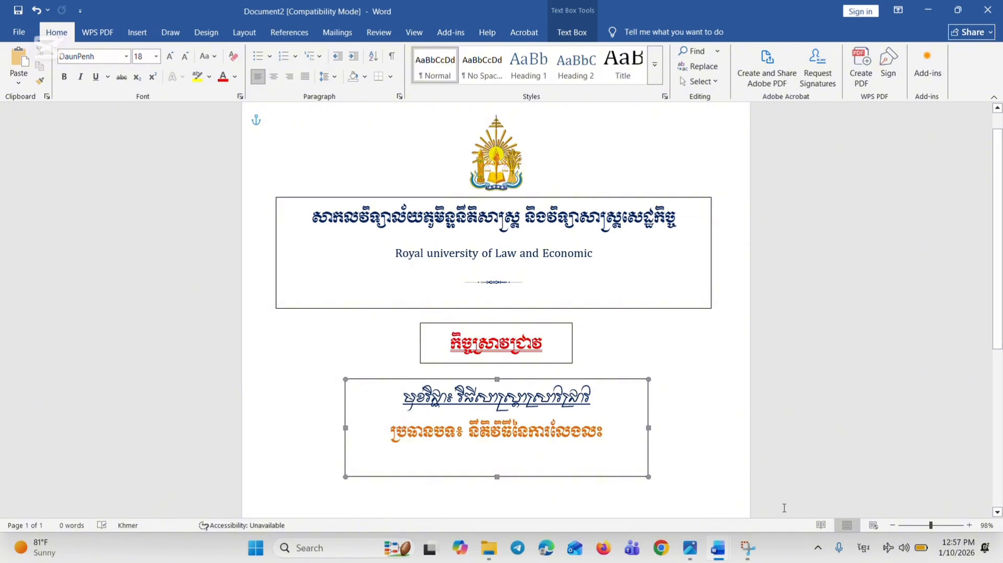
{"action": "mouse_move", "coordinate": [697, 541]}
{"action": "mouse_move", "coordinate": [730, 551]}
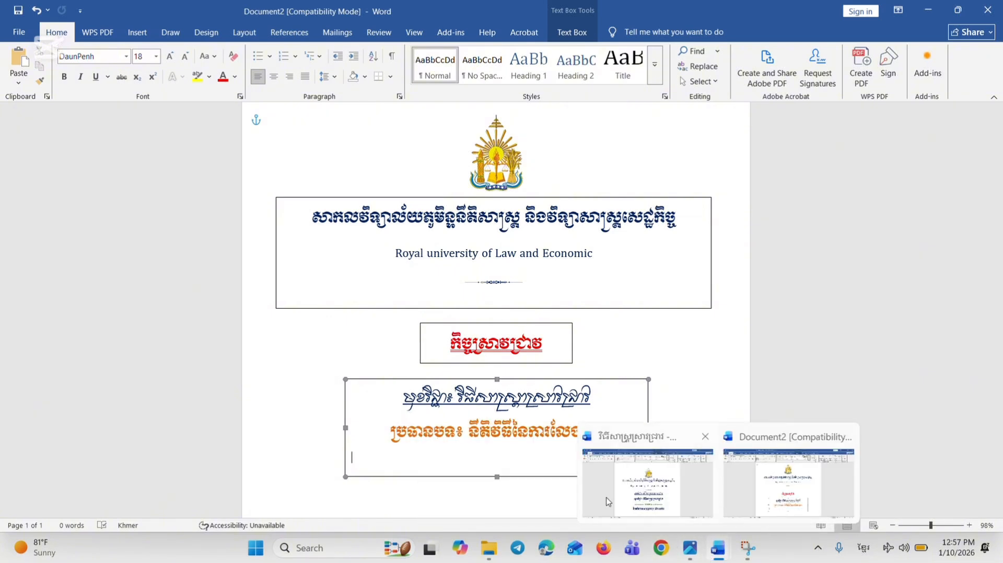
{"action": "left_click", "coordinate": [627, 500]}
{"action": "scroll", "coordinate": [399, 369], "scroll_direction": "down", "scroll_amount": 2}
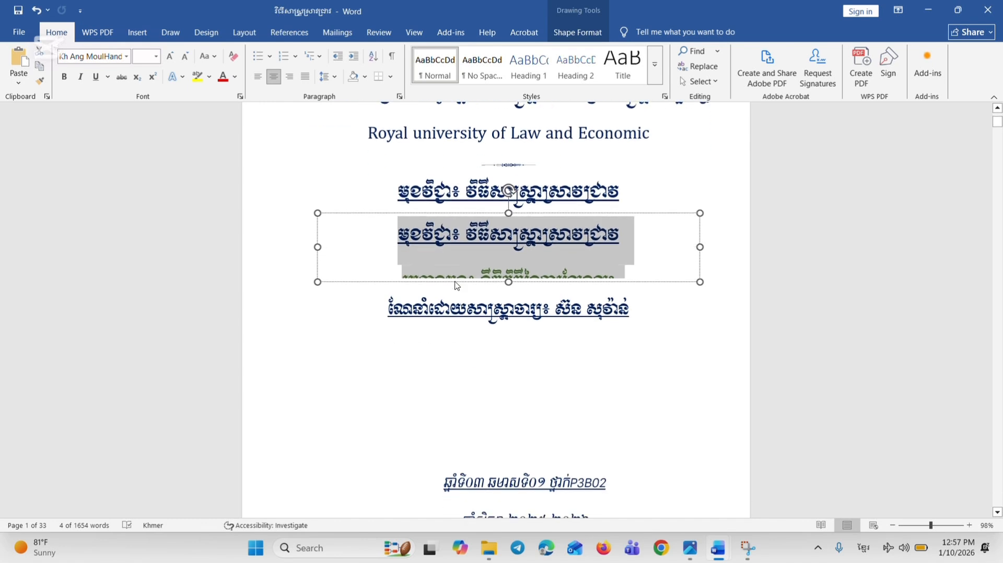
{"action": "left_click", "coordinate": [381, 316]}
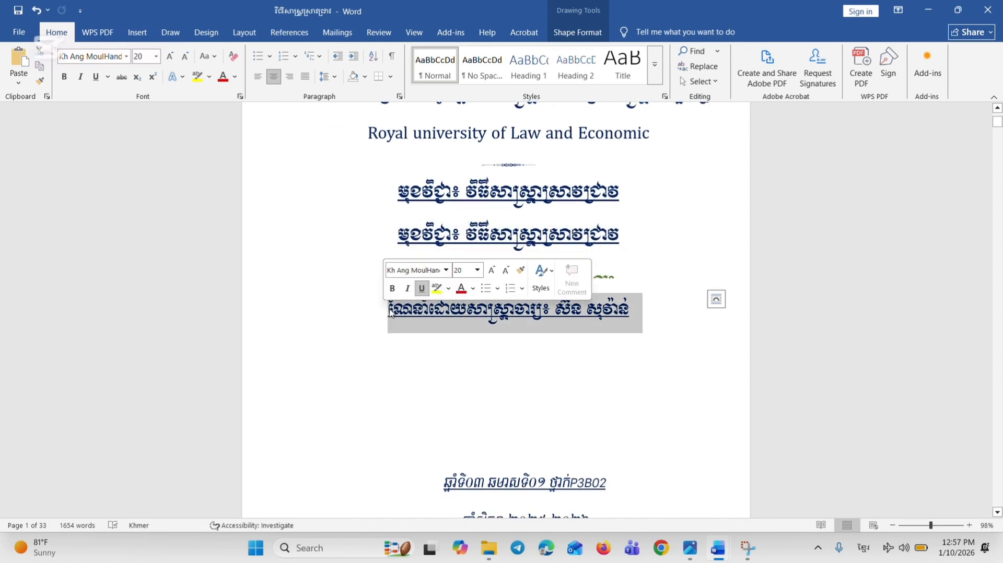
{"action": "left_click", "coordinate": [388, 312]}
{"action": "left_click_drag", "start_coordinate": [388, 312], "coordinate": [634, 322]}
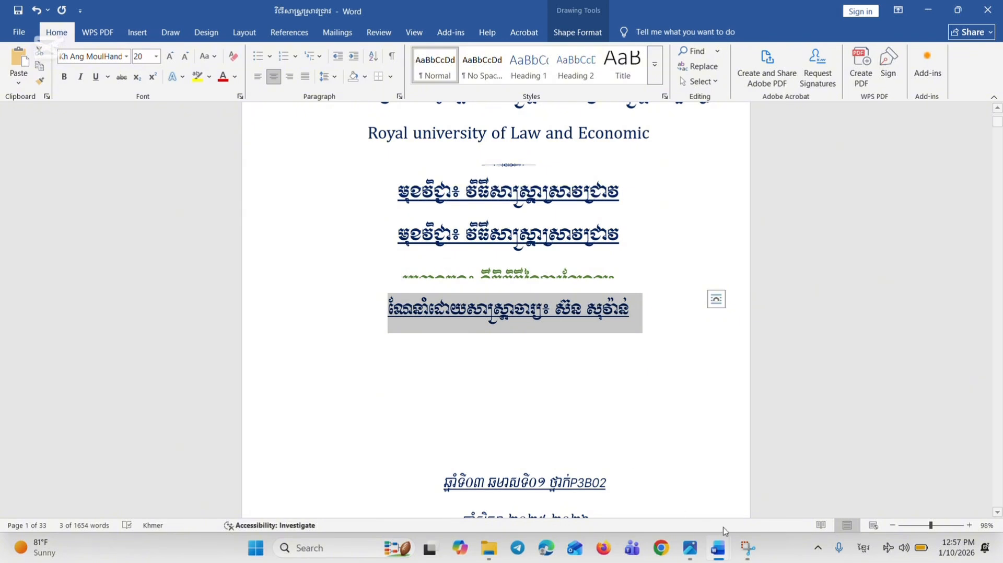
{"action": "mouse_move", "coordinate": [718, 549]}
{"action": "left_click", "coordinate": [768, 486]}
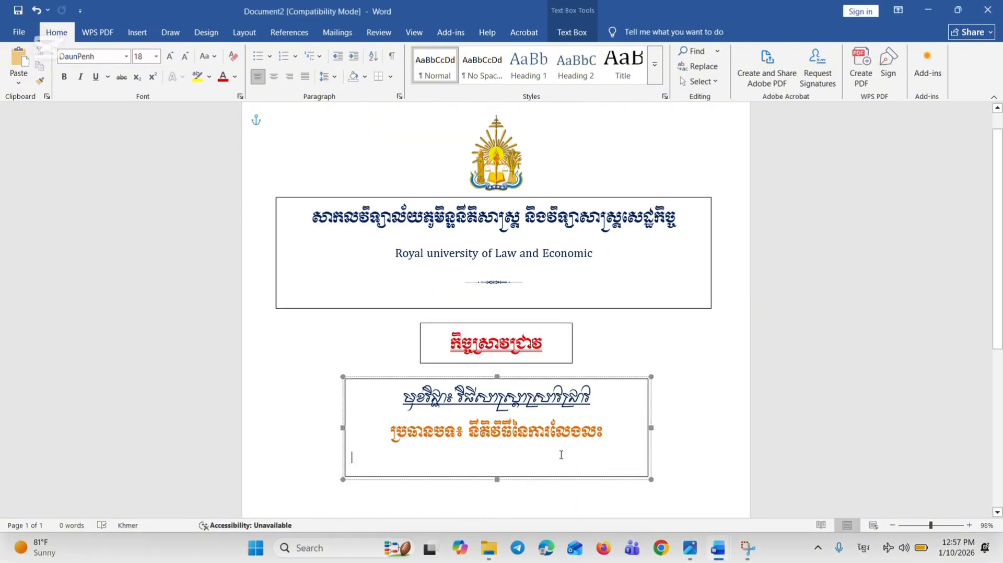
{"action": "key", "text": "ctrl+v"}
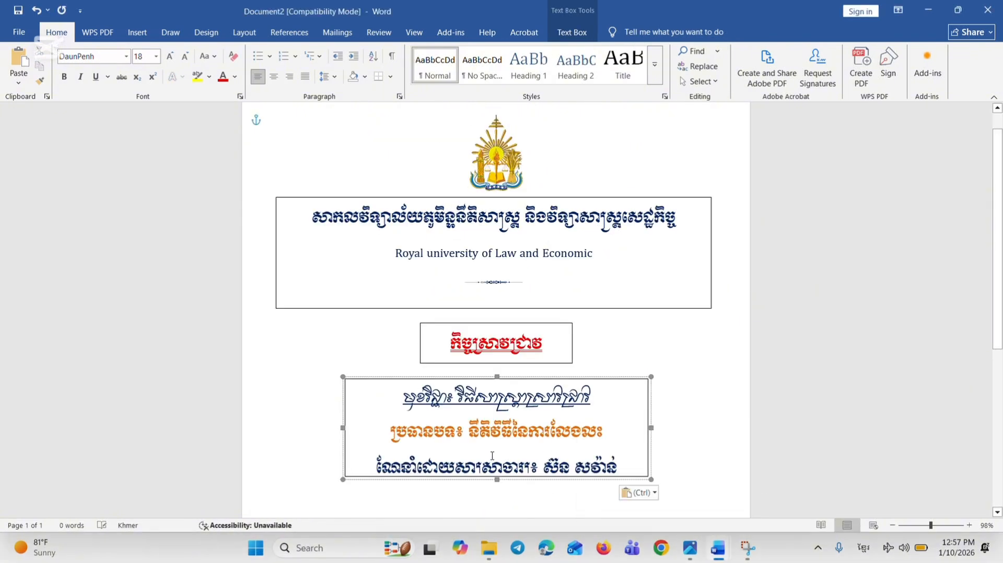
Extend the subject and topic text box downward to fit the lecturer line, and move it up directly beneath the "កិច្ចស្រាវជ្រាវ" box
{"action": "left_click_drag", "start_coordinate": [498, 481], "coordinate": [499, 493]}
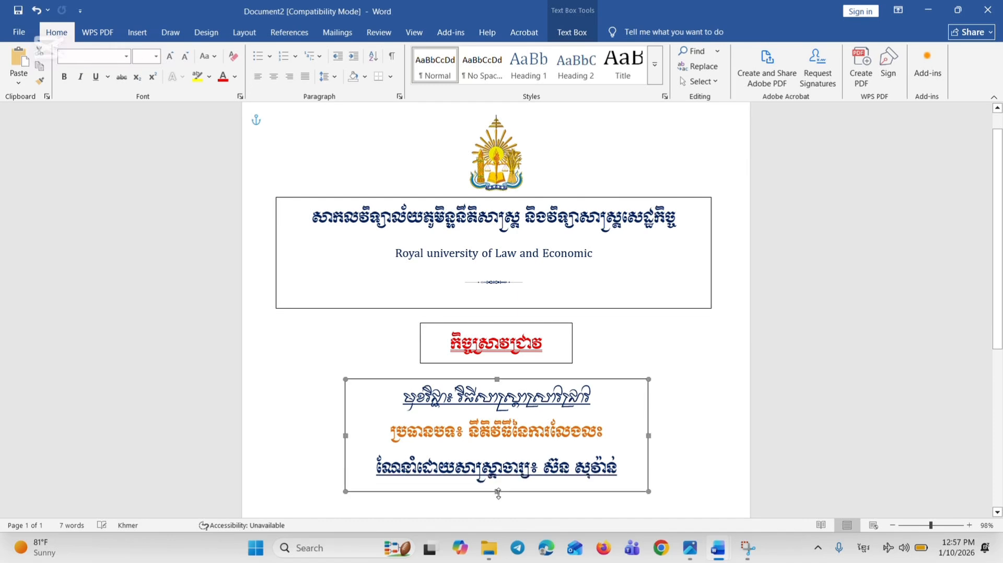
{"action": "scroll", "coordinate": [503, 388], "scroll_direction": "down", "scroll_amount": 5}
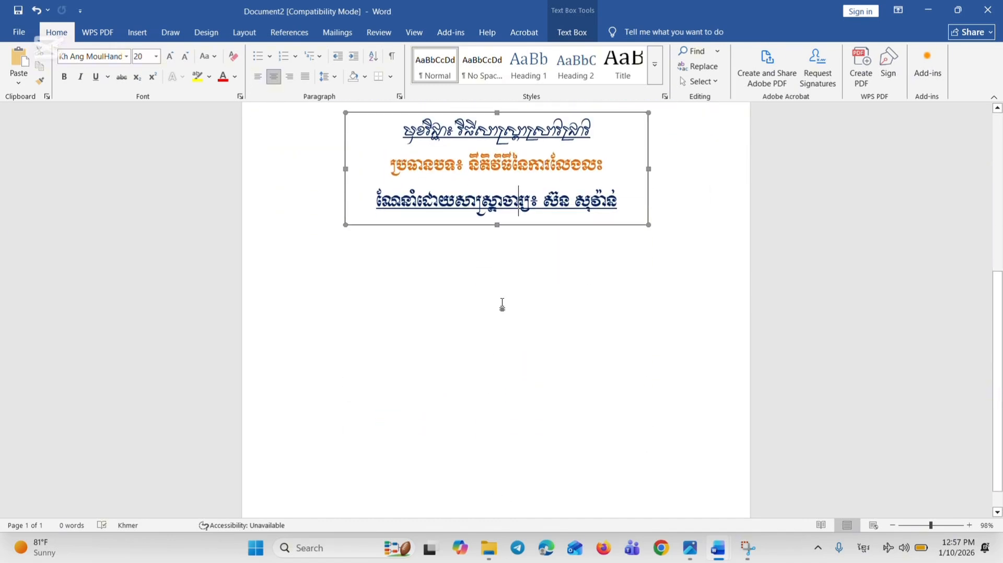
{"action": "left_click", "coordinate": [502, 304]}
{"action": "left_click", "coordinate": [517, 377]}
{"action": "left_click_drag", "start_coordinate": [517, 377], "coordinate": [517, 369]}
{"action": "left_click", "coordinate": [728, 347]}
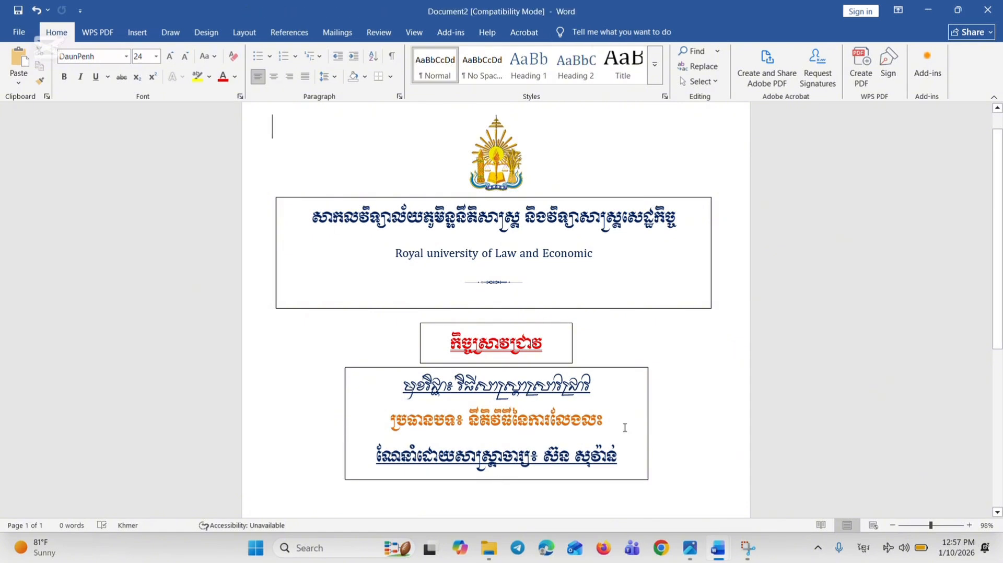
Add an empty line below the lecturer line and extend the text box well downward to make room for it
{"action": "scroll", "coordinate": [585, 429], "scroll_direction": "down", "scroll_amount": 5}
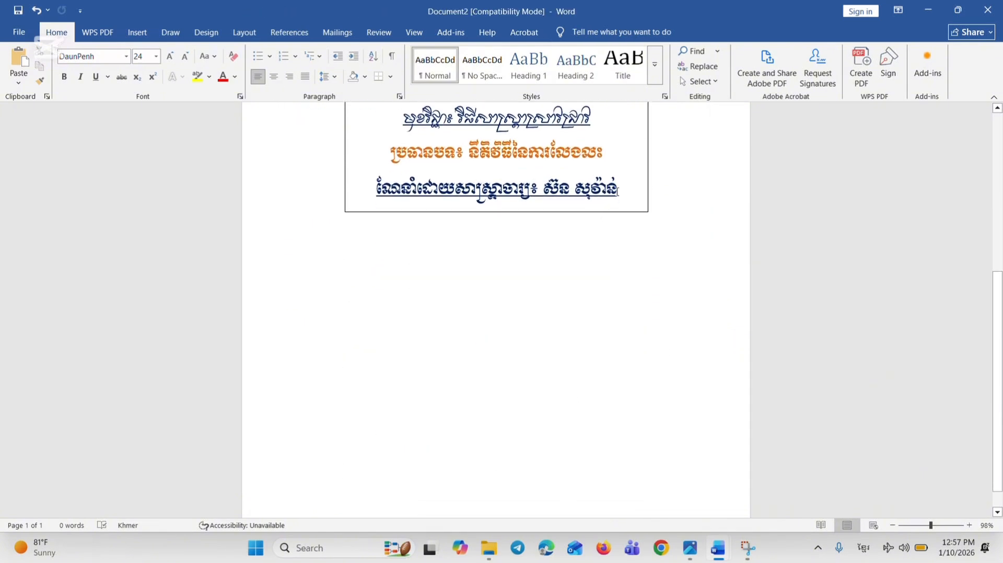
{"action": "left_click", "coordinate": [624, 182]}
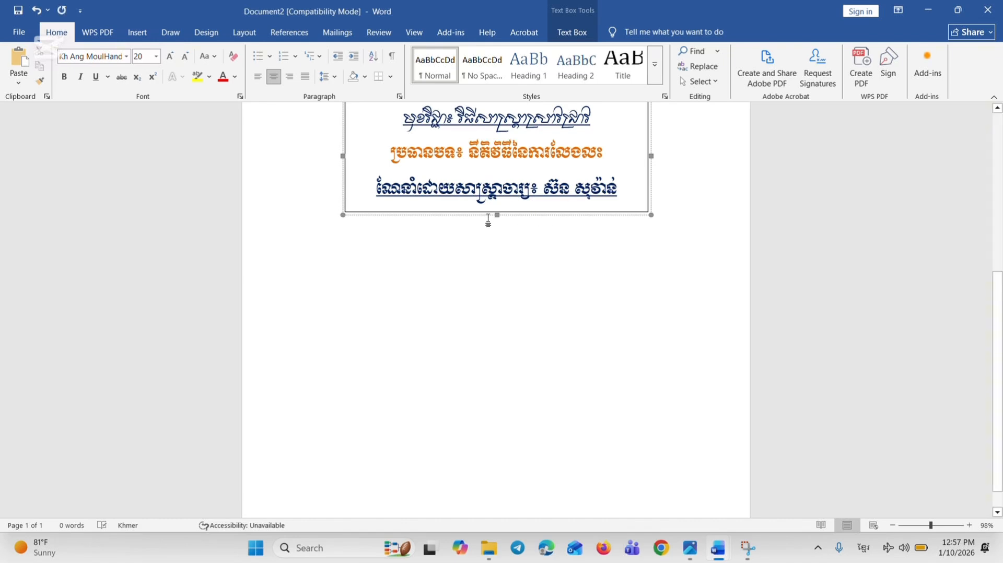
{"action": "left_click", "coordinate": [510, 305]}
{"action": "scroll", "coordinate": [507, 298], "scroll_direction": "up", "scroll_amount": 5}
{"action": "scroll", "coordinate": [506, 314], "scroll_direction": "down", "scroll_amount": 3}
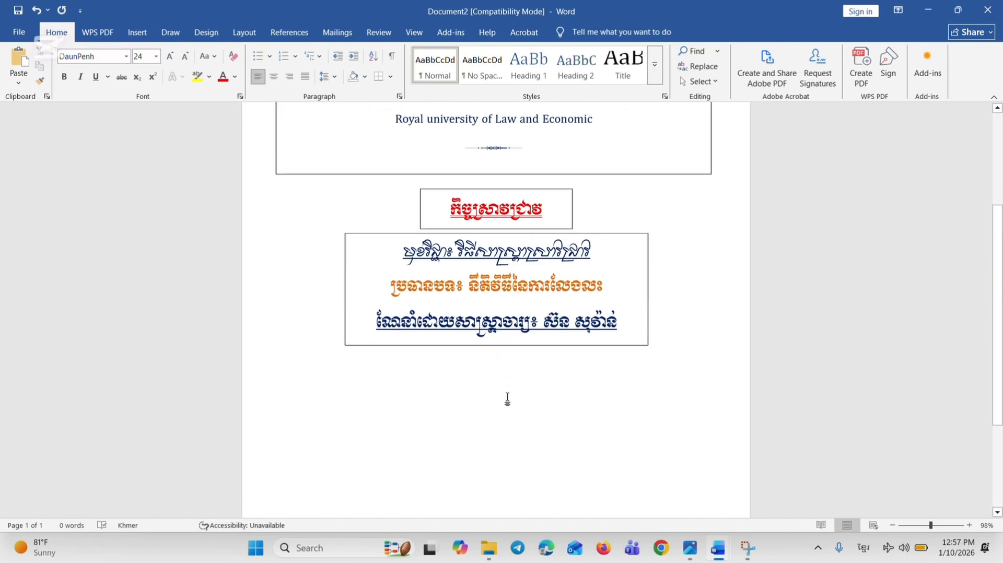
{"action": "left_click", "coordinate": [490, 313]}
{"action": "left_click_drag", "start_coordinate": [497, 333], "coordinate": [499, 396]}
{"action": "left_click", "coordinate": [505, 357]}
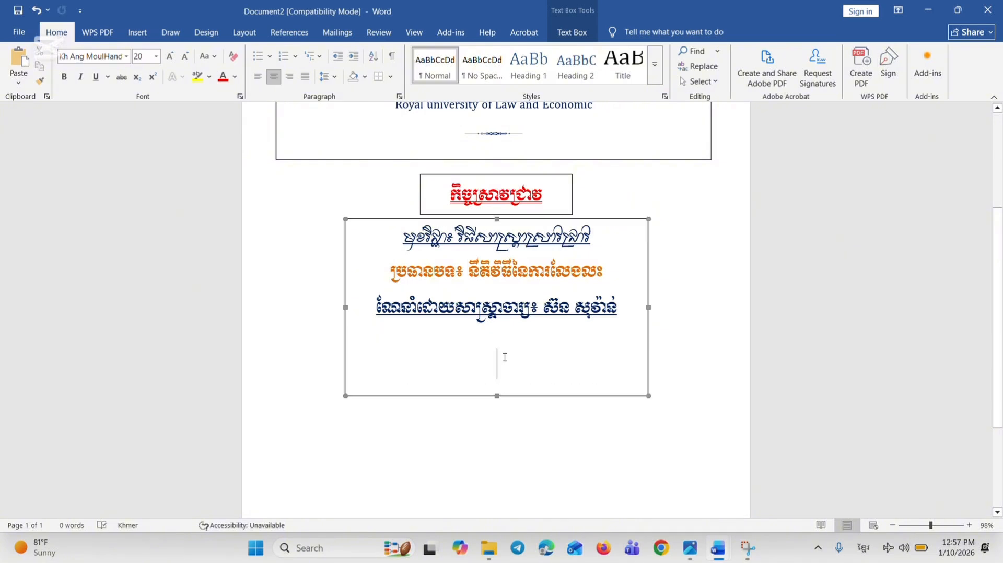
Insert three identical wavy ornament symbols on the empty line below the lecturer line
{"action": "left_click", "coordinate": [97, 32]}
{"action": "left_click", "coordinate": [137, 32]}
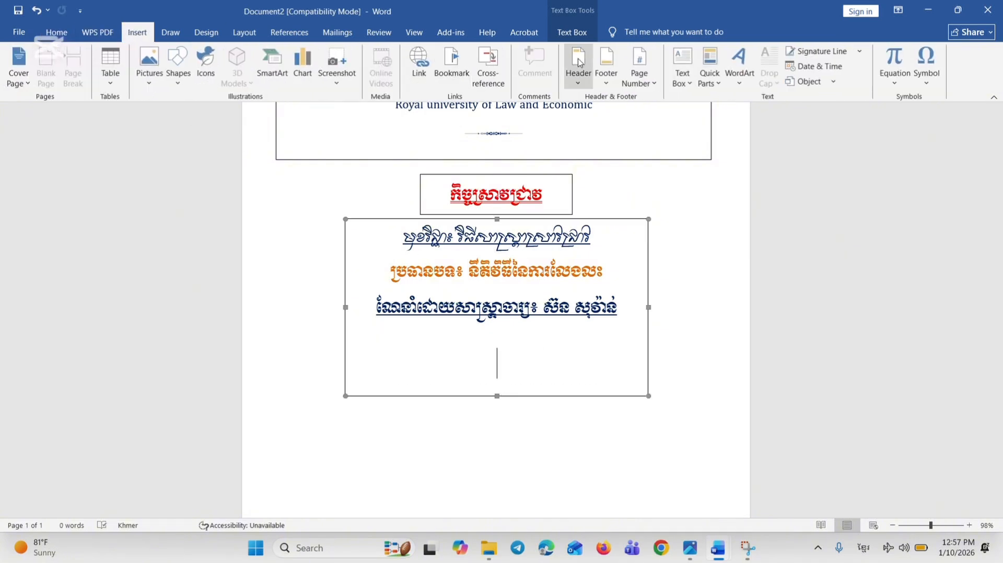
{"action": "left_click", "coordinate": [933, 78]}
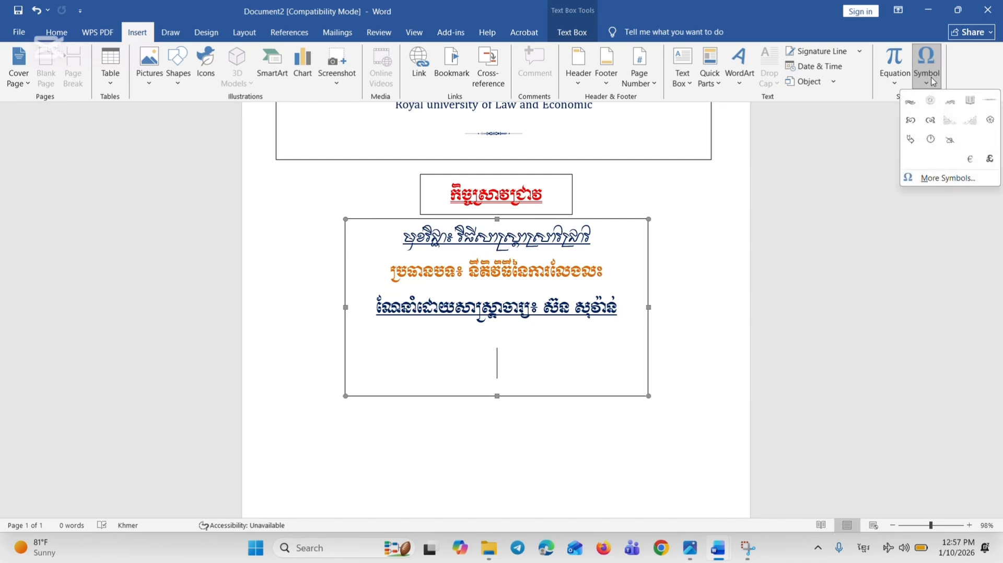
{"action": "left_click", "coordinate": [893, 220]}
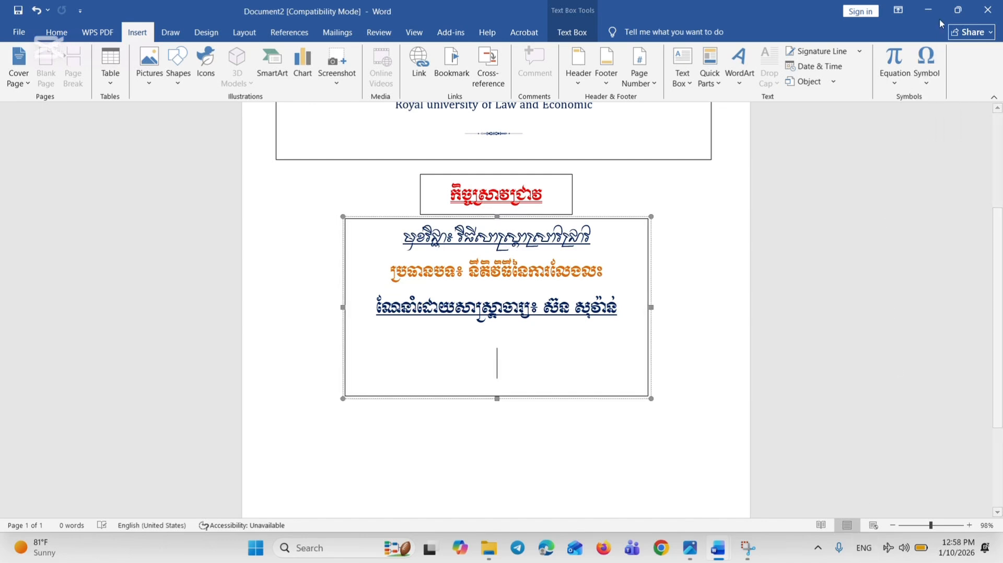
{"action": "left_click", "coordinate": [936, 68]}
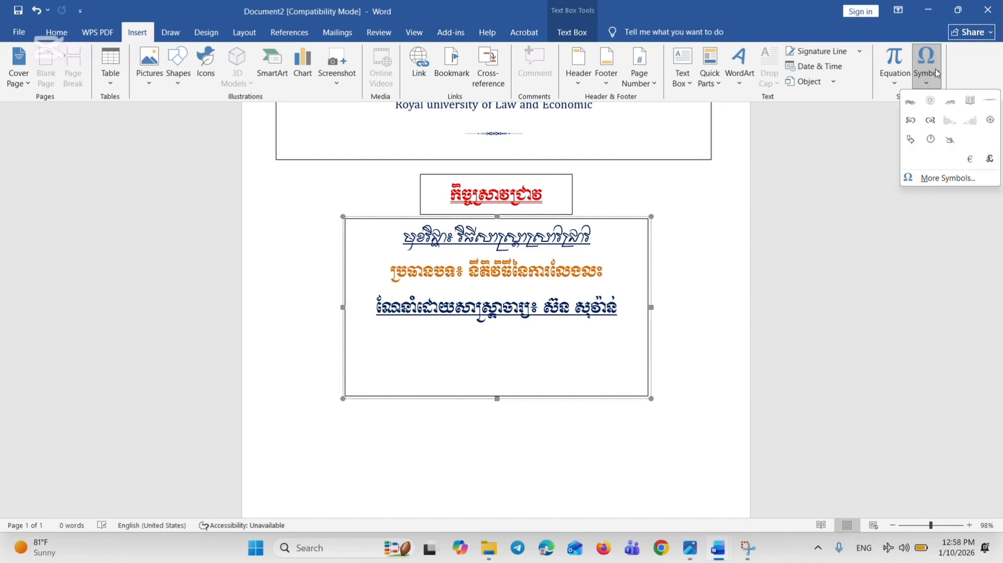
{"action": "left_click", "coordinate": [951, 102]}
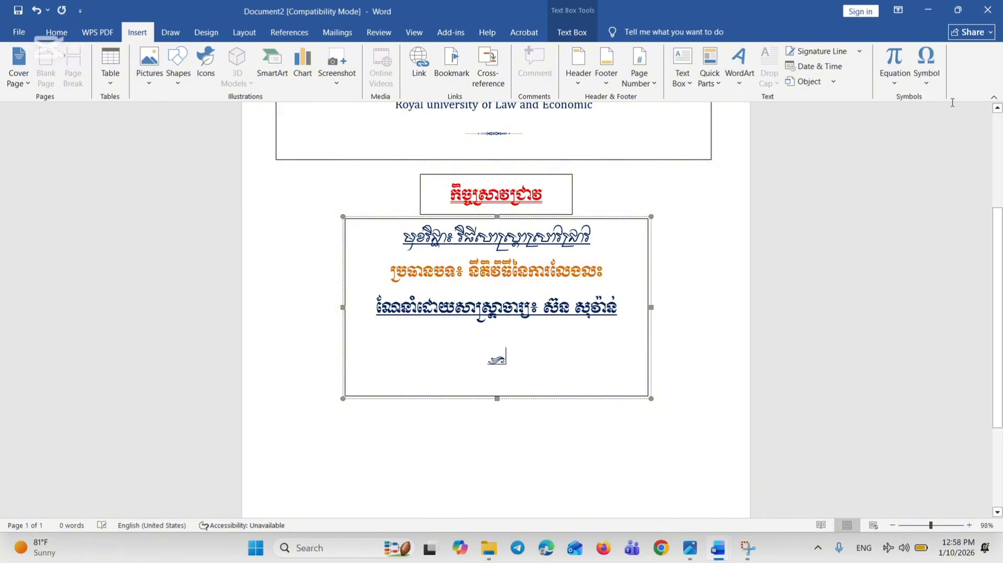
{"action": "left_click", "coordinate": [933, 78]}
{"action": "left_click", "coordinate": [911, 101]}
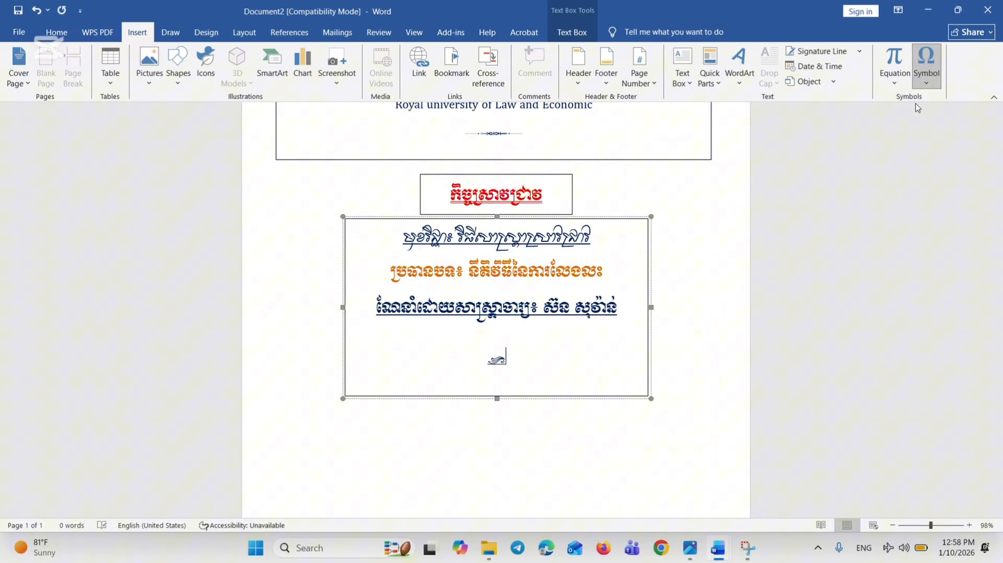
{"action": "left_click", "coordinate": [925, 73]}
{"action": "left_click", "coordinate": [911, 101]}
Insert an open-book symbol followed by three mirrored wavy ornaments after the existing three ornaments
{"action": "left_click", "coordinate": [926, 65]}
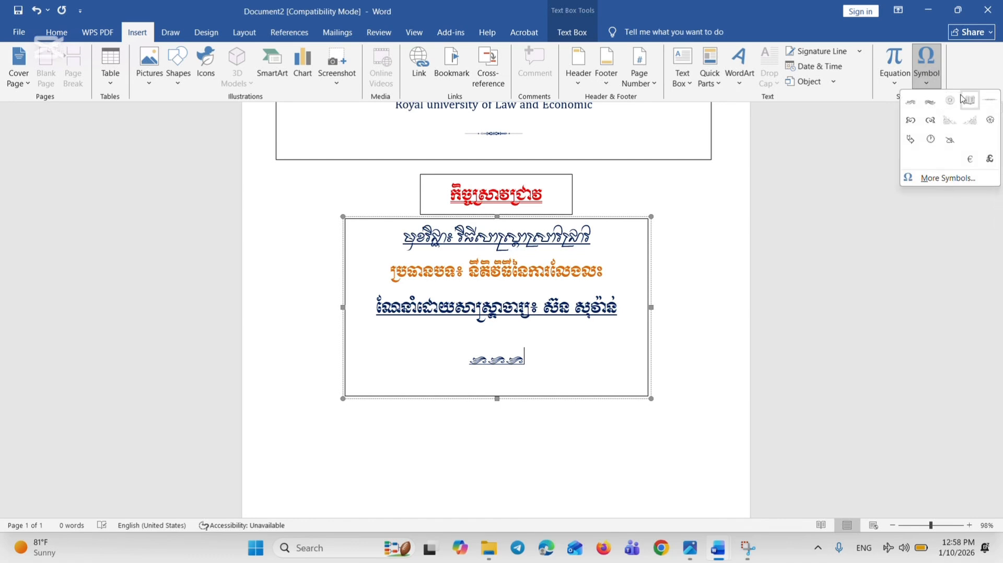
{"action": "left_click", "coordinate": [970, 99]}
{"action": "left_click", "coordinate": [927, 70]}
{"action": "left_click", "coordinate": [951, 99]}
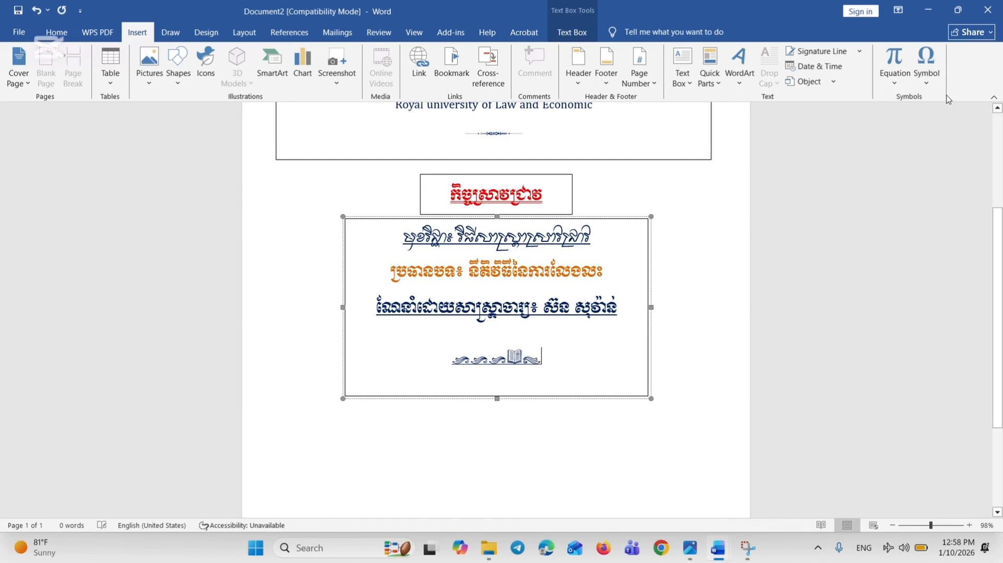
{"action": "left_click", "coordinate": [936, 76]}
{"action": "left_click", "coordinate": [912, 102]}
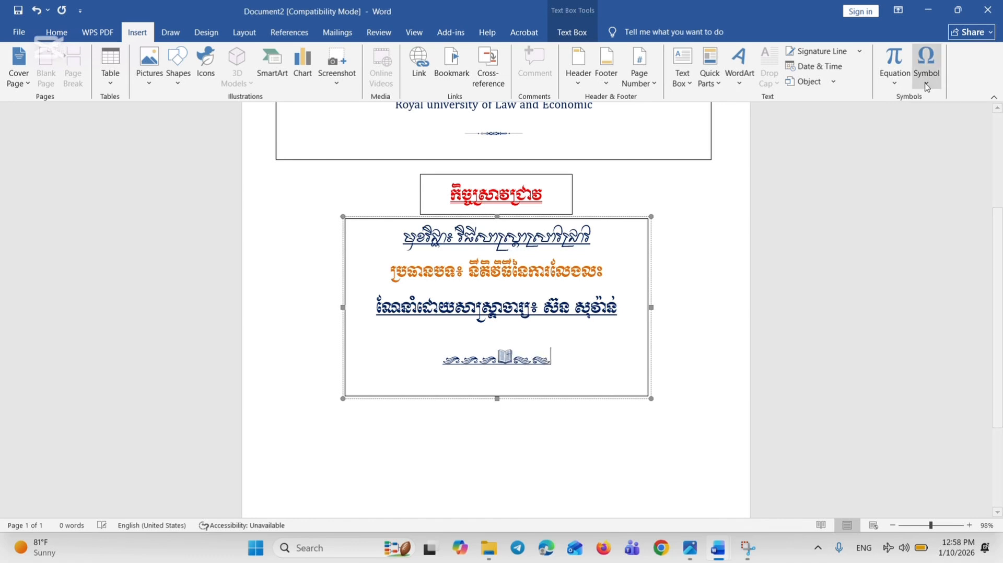
{"action": "left_click", "coordinate": [926, 65]}
{"action": "left_click", "coordinate": [912, 103]}
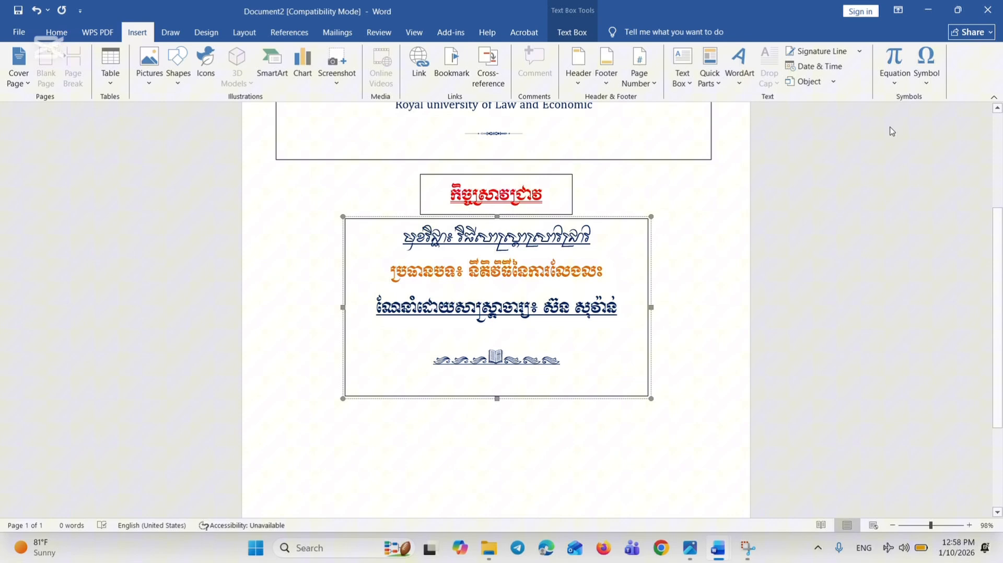
Remove the space after all paragraphs in the subject, topic, lecturer and ornament text box
{"action": "left_click", "coordinate": [557, 454]}
{"action": "scroll", "coordinate": [559, 418], "scroll_direction": "up", "scroll_amount": 3}
{"action": "scroll", "coordinate": [560, 400], "scroll_direction": "down", "scroll_amount": 3}
{"action": "left_click_drag", "start_coordinate": [577, 361], "coordinate": [365, 255]}
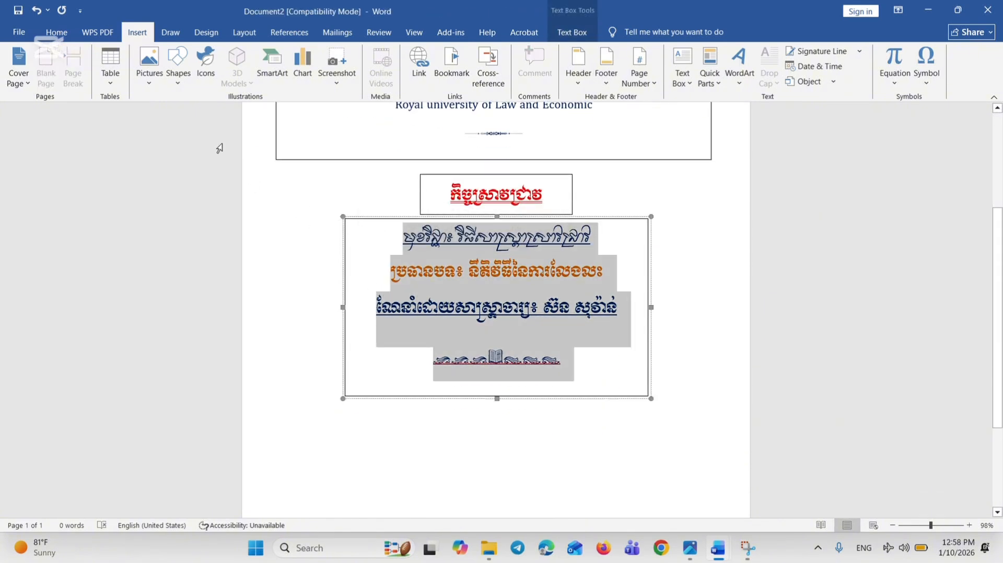
{"action": "left_click", "coordinate": [57, 32]}
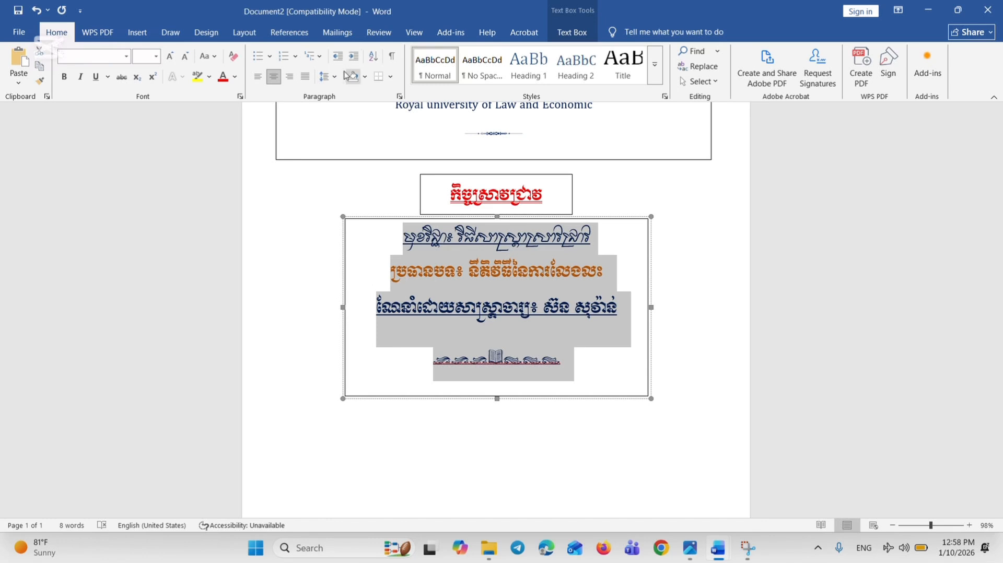
{"action": "left_click", "coordinate": [329, 77]}
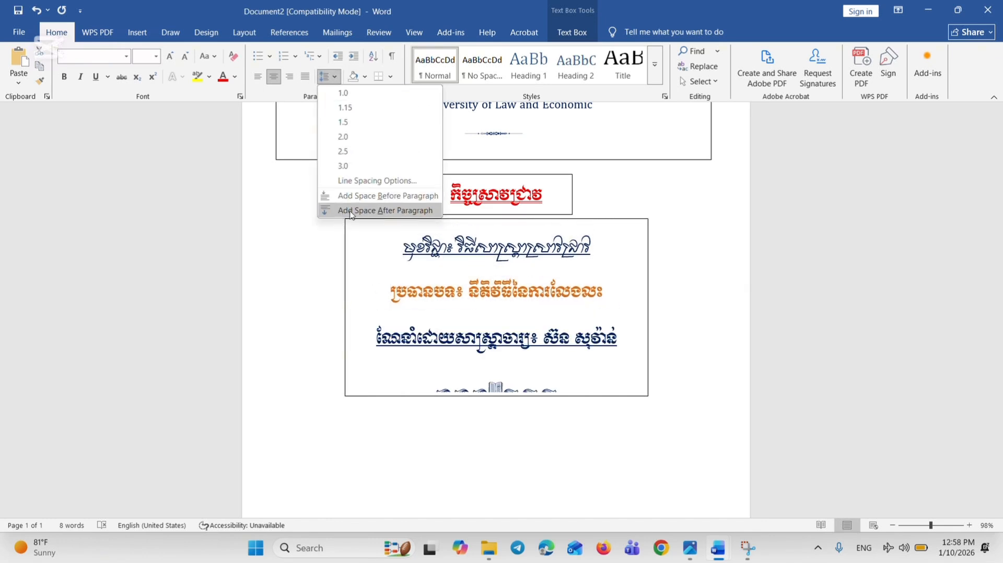
{"action": "left_click", "coordinate": [344, 208]}
{"action": "left_click", "coordinate": [329, 78]}
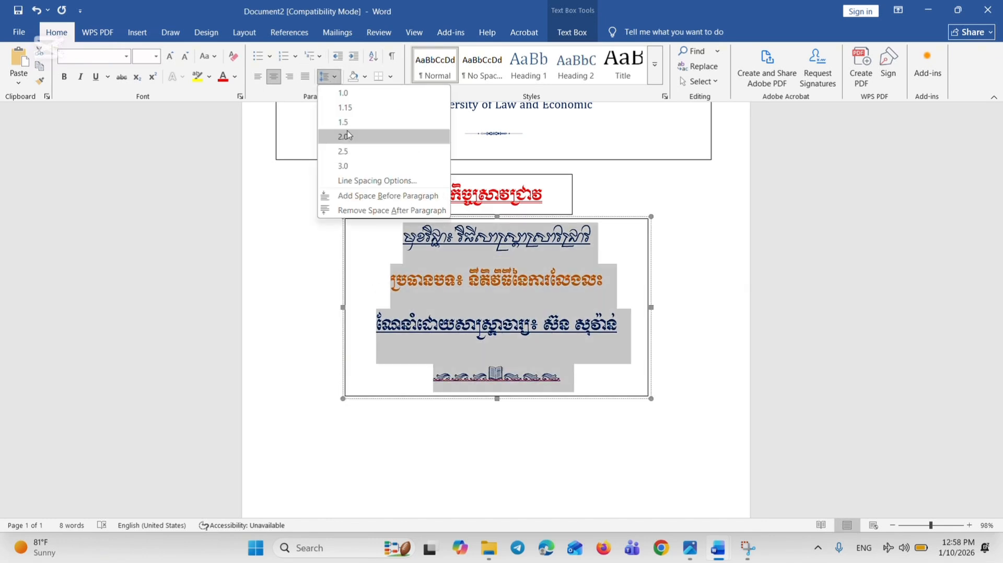
{"action": "left_click", "coordinate": [366, 210]}
{"action": "left_click", "coordinate": [639, 321]}
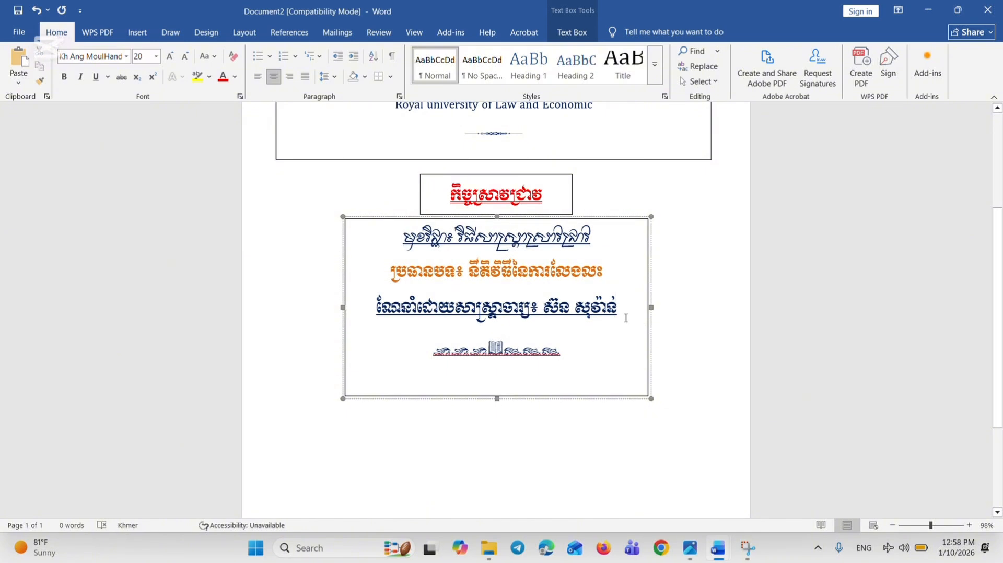
{"action": "left_click", "coordinate": [529, 281]}
{"action": "left_click", "coordinate": [724, 326]}
{"action": "scroll", "coordinate": [690, 347], "scroll_direction": "up", "scroll_amount": 4}
{"action": "scroll", "coordinate": [527, 398], "scroll_direction": "down", "scroll_amount": 4}
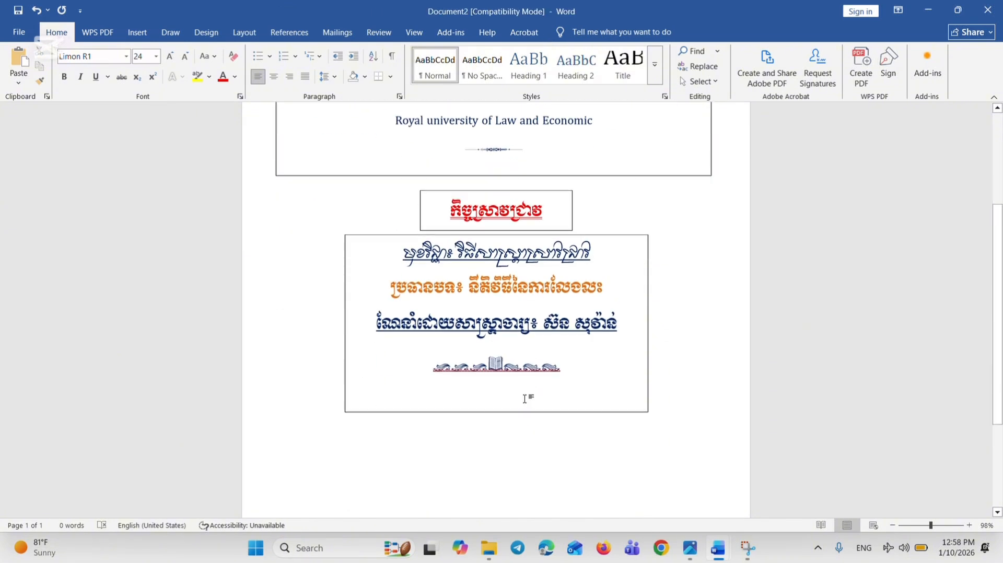
Set the line spacing of the lecturer and ornament lines to 1.15
{"action": "left_click", "coordinate": [512, 347]}
{"action": "left_click_drag", "start_coordinate": [562, 352], "coordinate": [378, 309]}
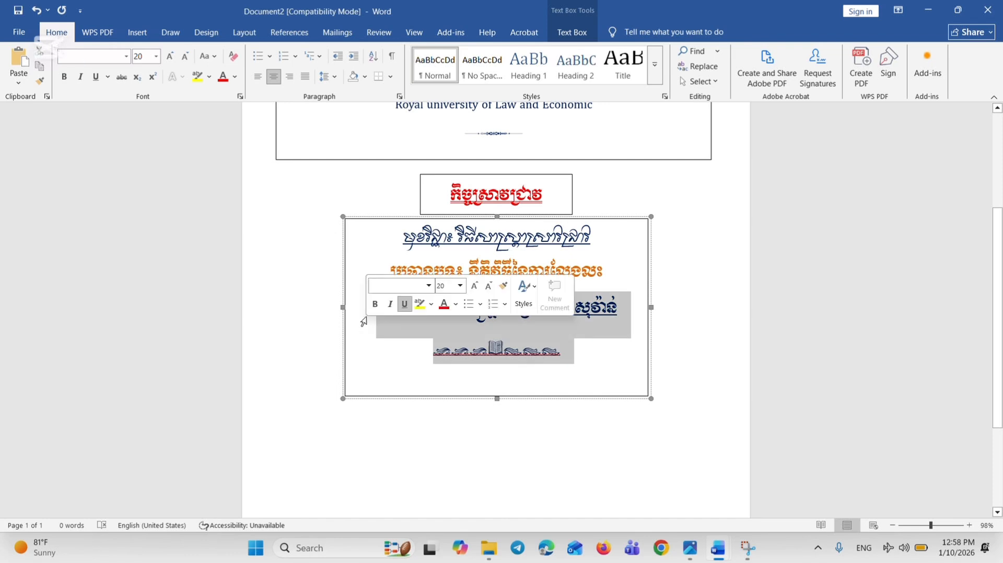
{"action": "left_click", "coordinate": [335, 85]}
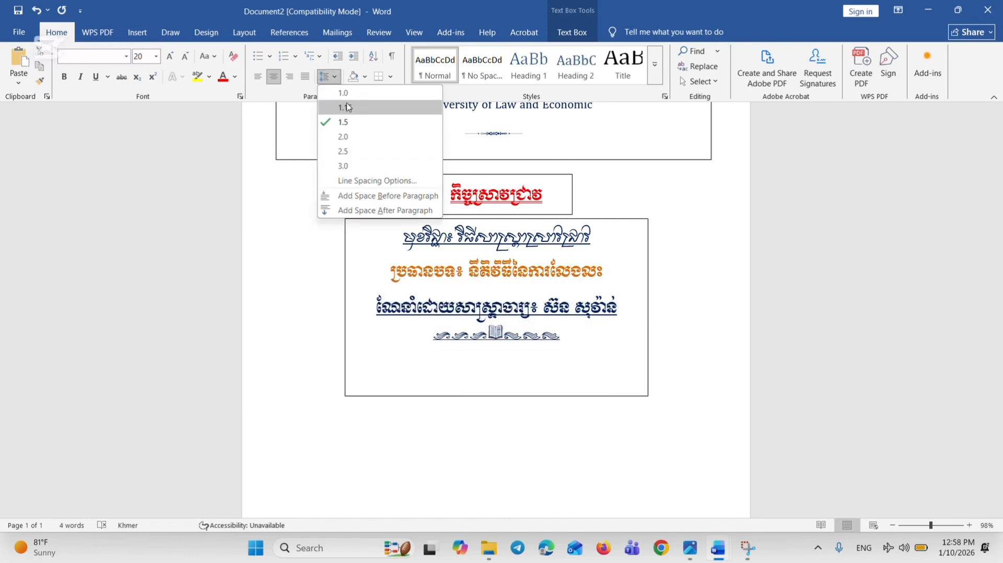
{"action": "left_click", "coordinate": [349, 108]}
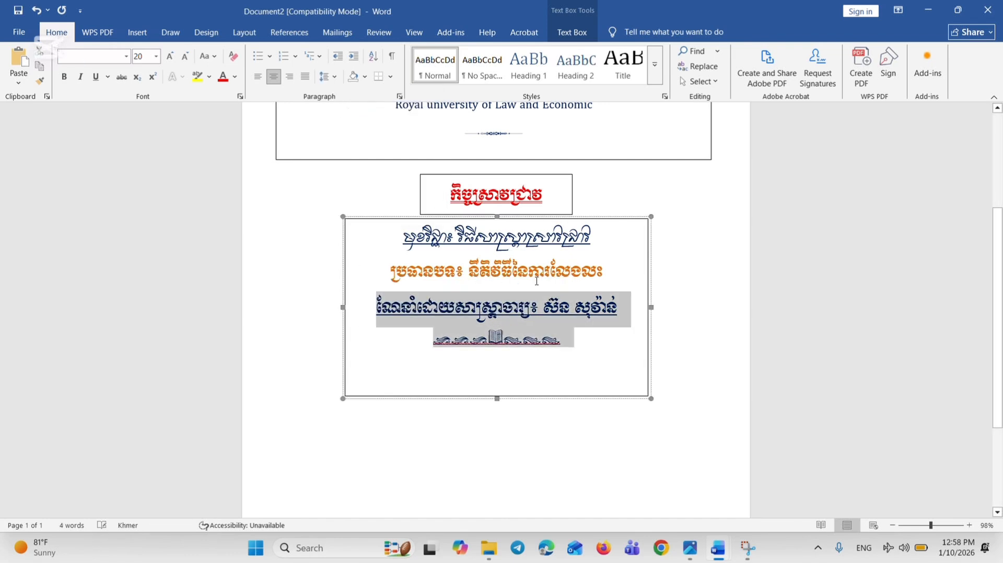
Try a line spacing of 1.5 on the subject, topic and lecturer lines, and undo it
{"action": "left_click", "coordinate": [607, 309]}
{"action": "left_click_drag", "start_coordinate": [625, 312], "coordinate": [390, 253]}
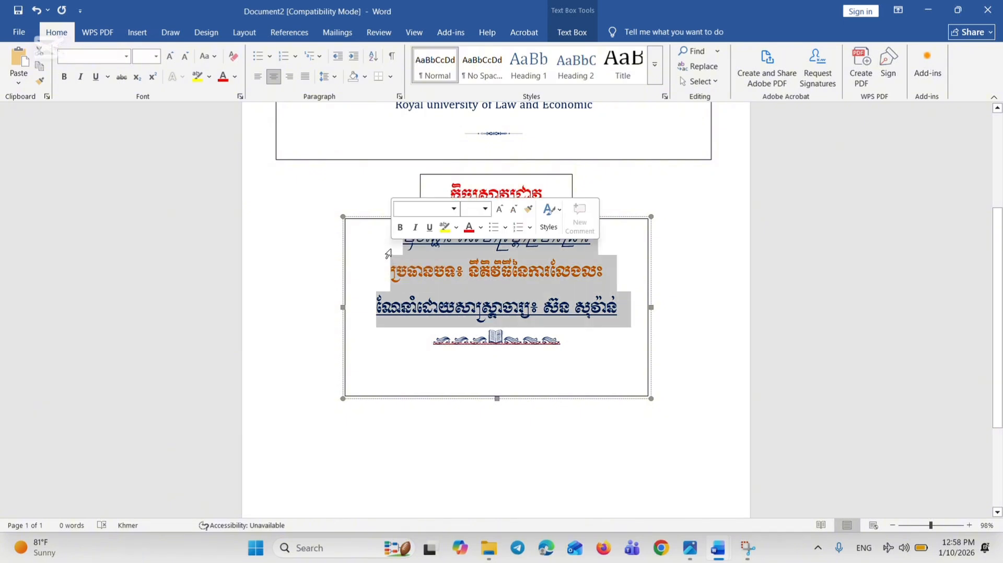
{"action": "left_click", "coordinate": [330, 78]}
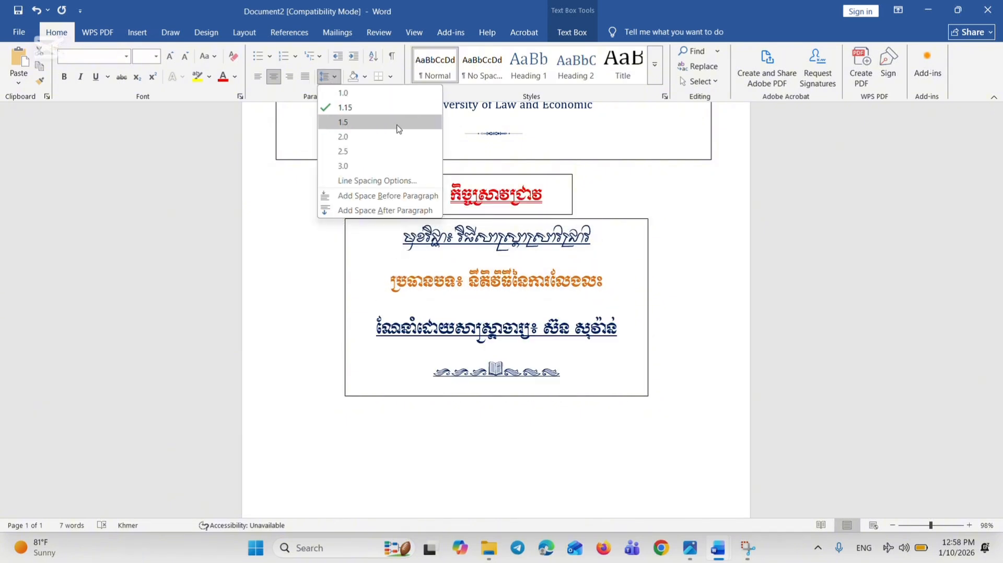
{"action": "left_click", "coordinate": [342, 122]}
{"action": "left_click", "coordinate": [618, 307]}
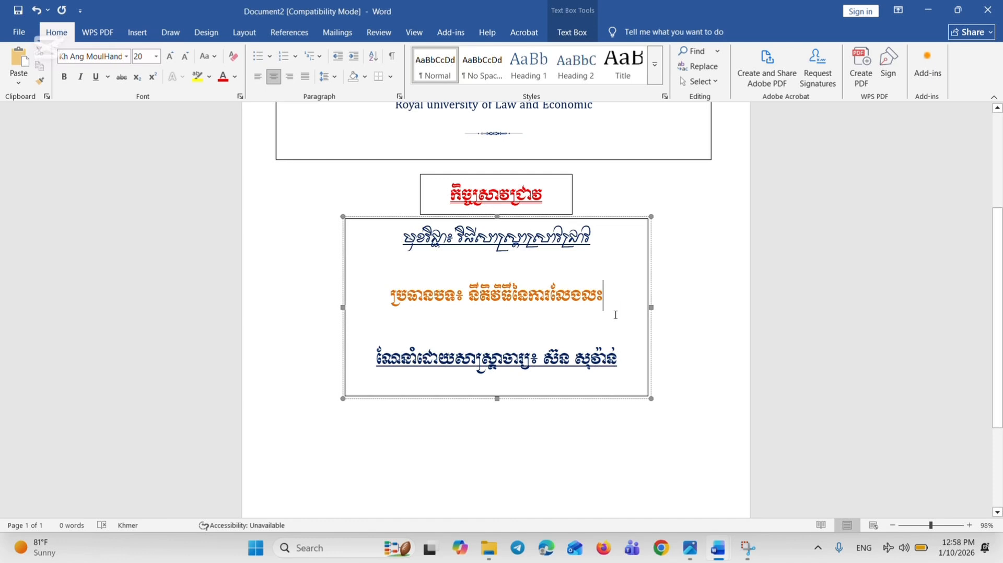
{"action": "key", "text": "ctrl+z"}
Set the line spacing of the topic and lecturer lines to 1.0
{"action": "left_click_drag", "start_coordinate": [624, 308], "coordinate": [396, 283]}
{"action": "left_click", "coordinate": [329, 77]}
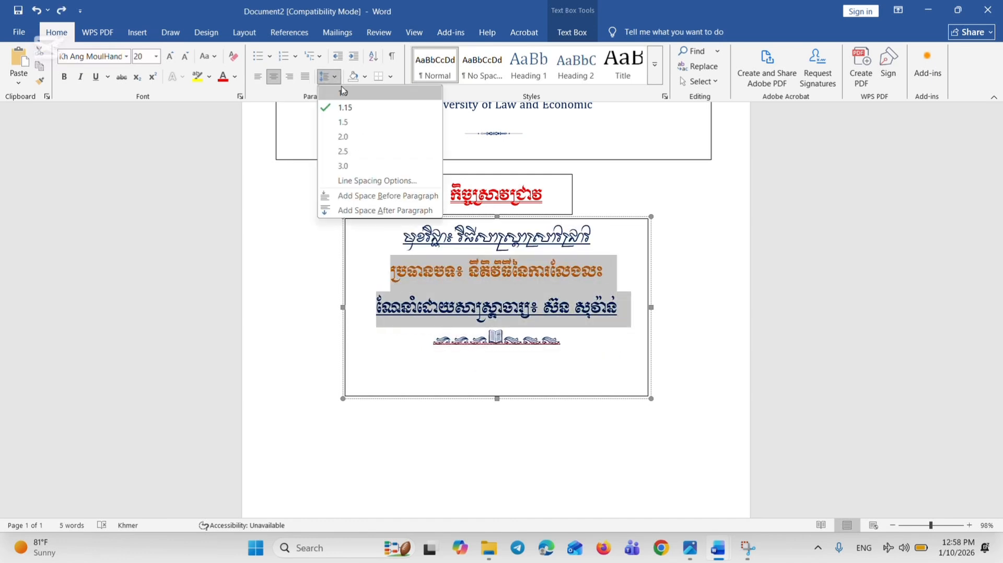
{"action": "left_click", "coordinate": [343, 92]}
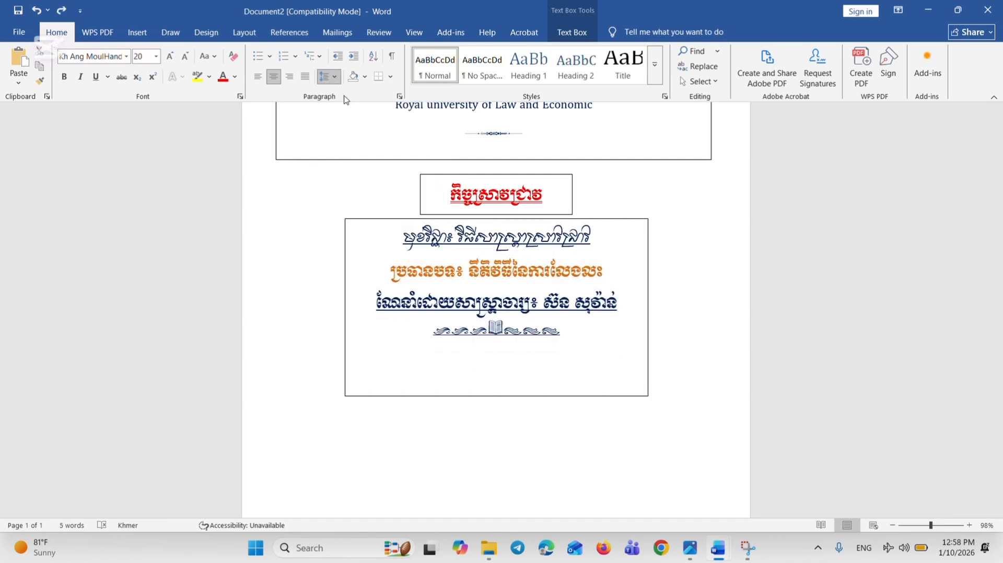
{"action": "left_click", "coordinate": [605, 410]}
Shorten the subject, topic and lecturer text box so its lower edge sits just below the ornament line
{"action": "scroll", "coordinate": [393, 389], "scroll_direction": "down", "scroll_amount": 2}
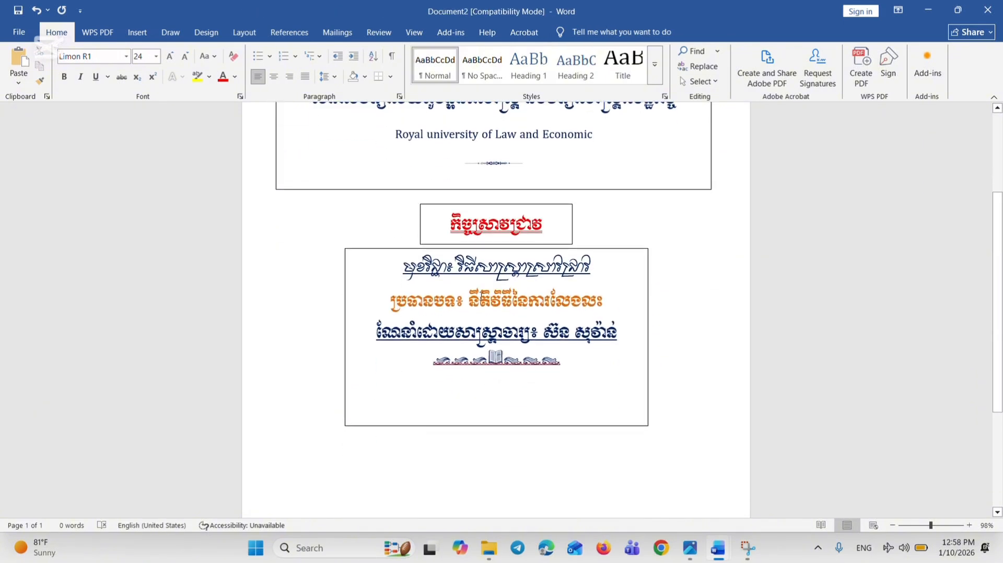
{"action": "scroll", "coordinate": [481, 297], "scroll_direction": "down", "scroll_amount": 3}
{"action": "scroll", "coordinate": [507, 316], "scroll_direction": "up", "scroll_amount": 3}
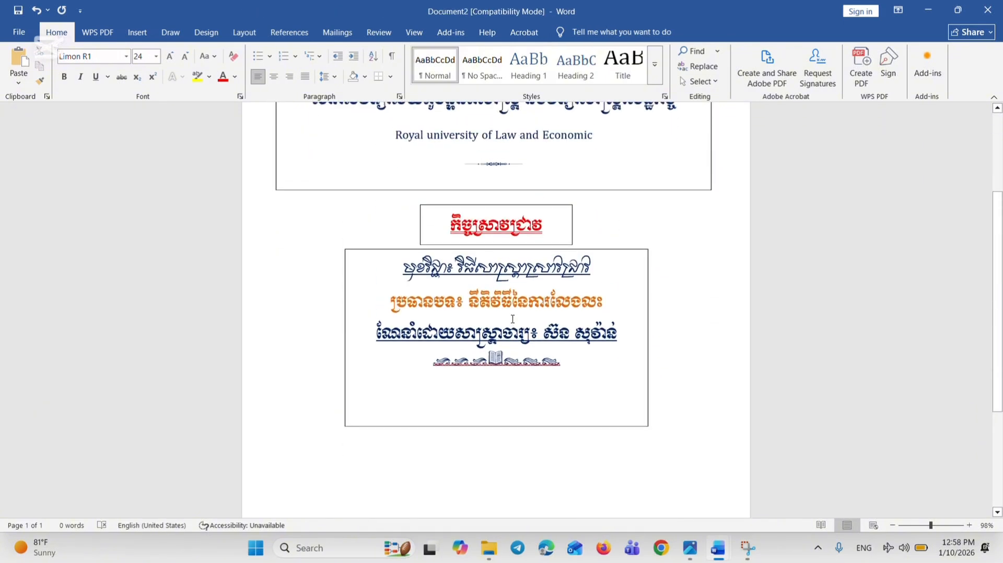
{"action": "scroll", "coordinate": [513, 319], "scroll_direction": "down", "scroll_amount": 3}
{"action": "left_click", "coordinate": [510, 237]}
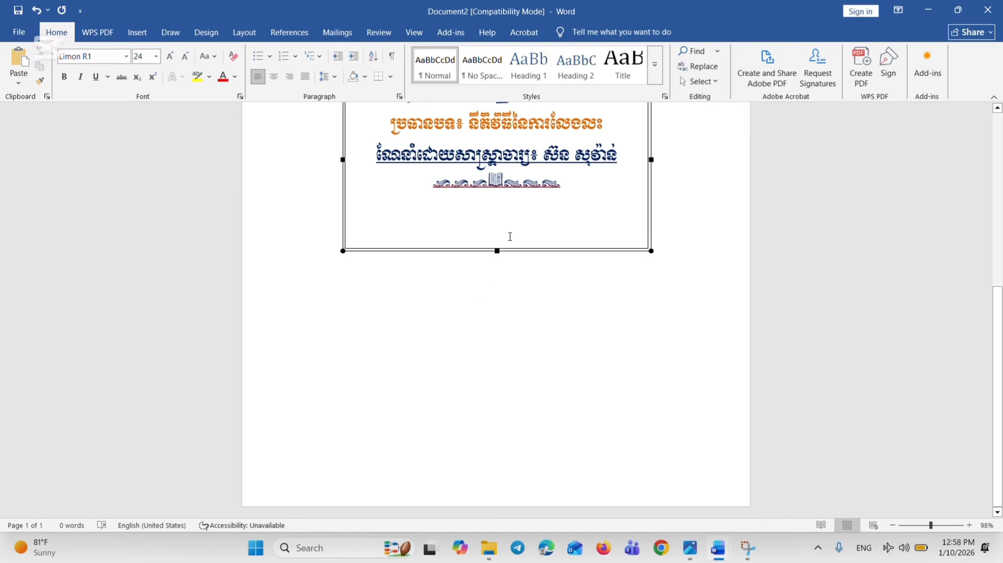
{"action": "left_click_drag", "start_coordinate": [497, 251], "coordinate": [490, 204]}
{"action": "left_click", "coordinate": [508, 254]}
{"action": "scroll", "coordinate": [509, 254], "scroll_direction": "up", "scroll_amount": 5}
{"action": "scroll", "coordinate": [509, 254], "scroll_direction": "down", "scroll_amount": 1}
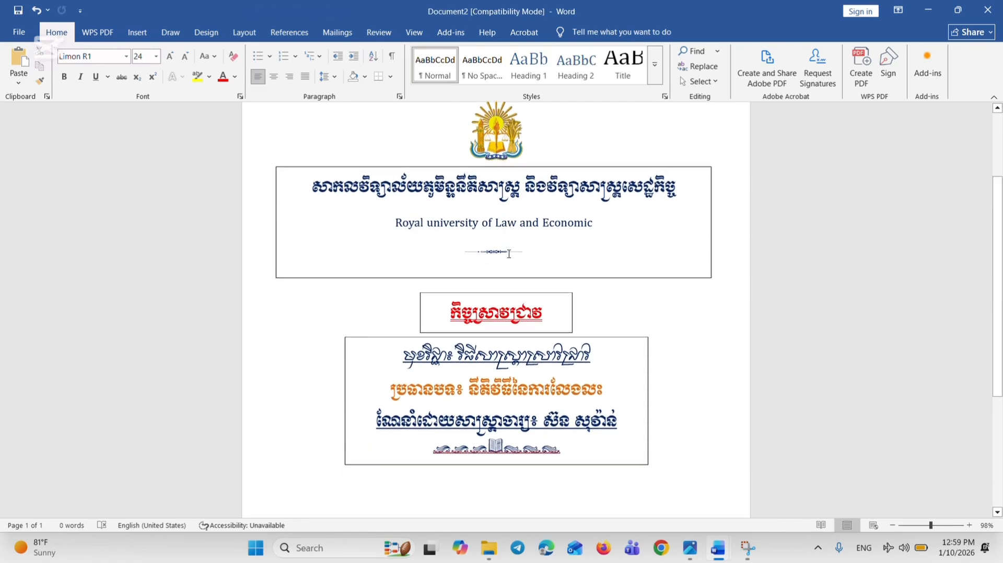
{"action": "scroll", "coordinate": [515, 253], "scroll_direction": "down", "scroll_amount": 5}
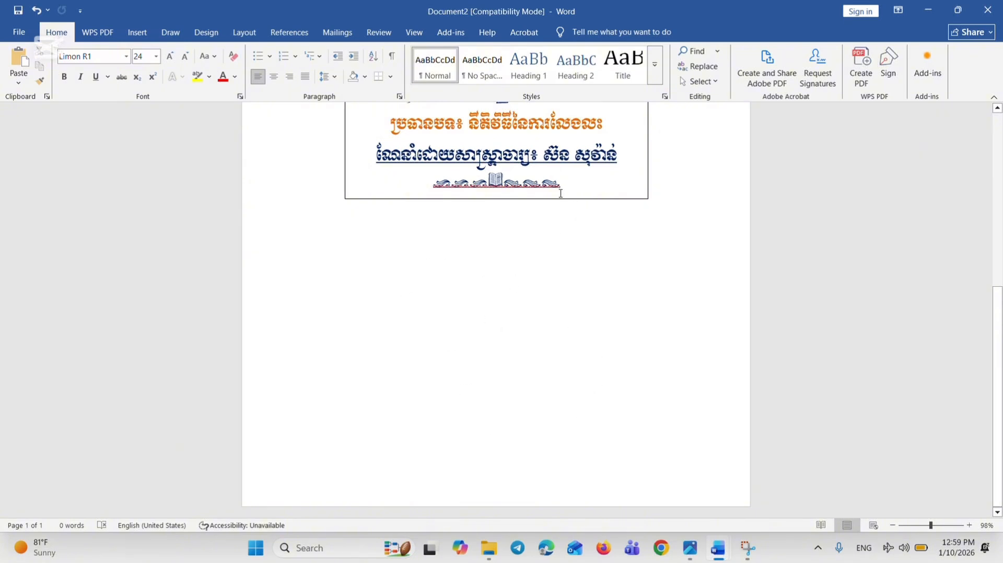
Draw a new text box below the lecturer box and align its side edges with the box above
{"action": "left_click", "coordinate": [137, 32]}
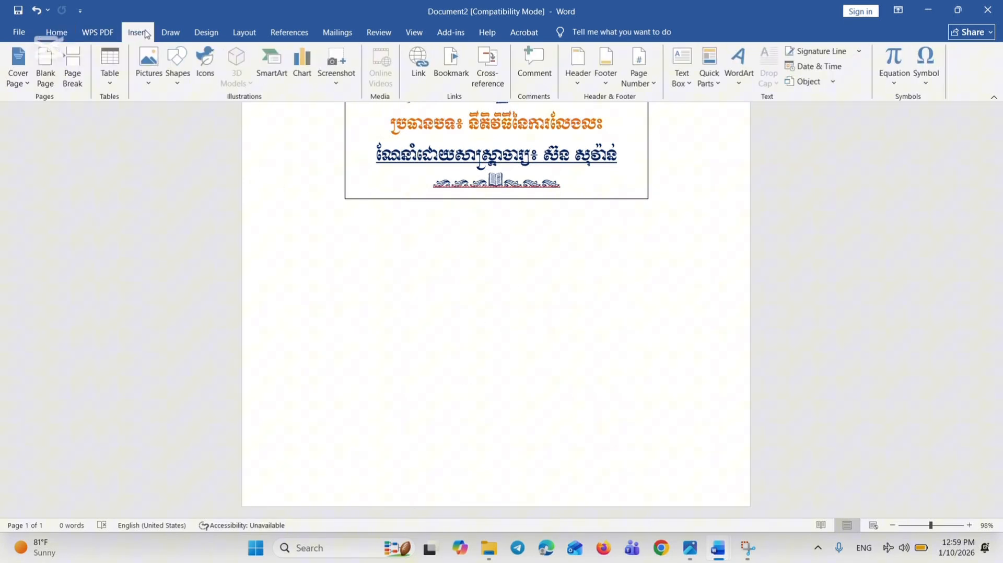
{"action": "left_click", "coordinate": [177, 67]}
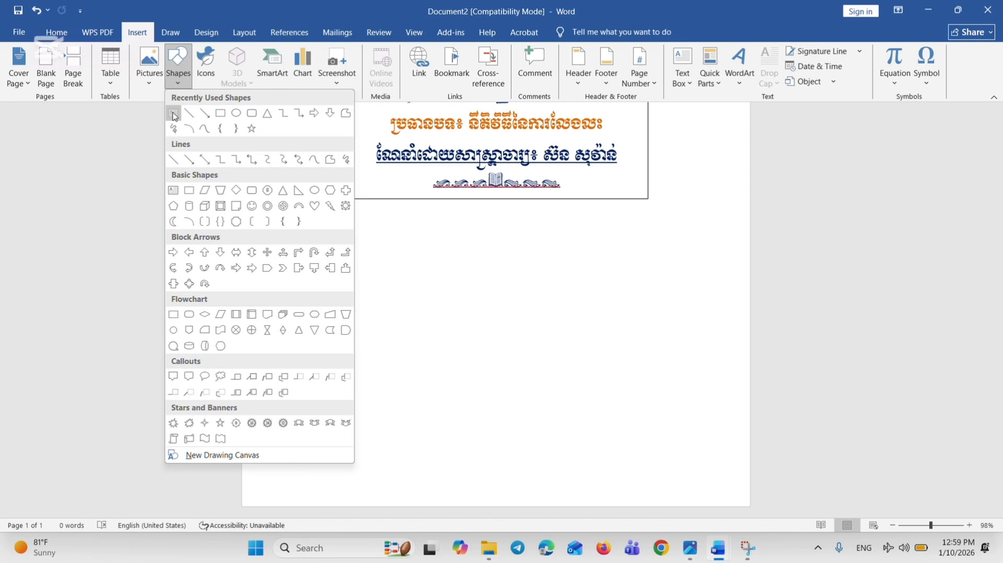
{"action": "left_click", "coordinate": [173, 115]}
{"action": "left_click_drag", "start_coordinate": [368, 230], "coordinate": [669, 396]}
{"action": "left_click_drag", "start_coordinate": [541, 231], "coordinate": [518, 227]}
Enter the centred Khmer heading "សមាជិកក្រុមទី០១" in the new text box
{"action": "left_click", "coordinate": [54, 33]}
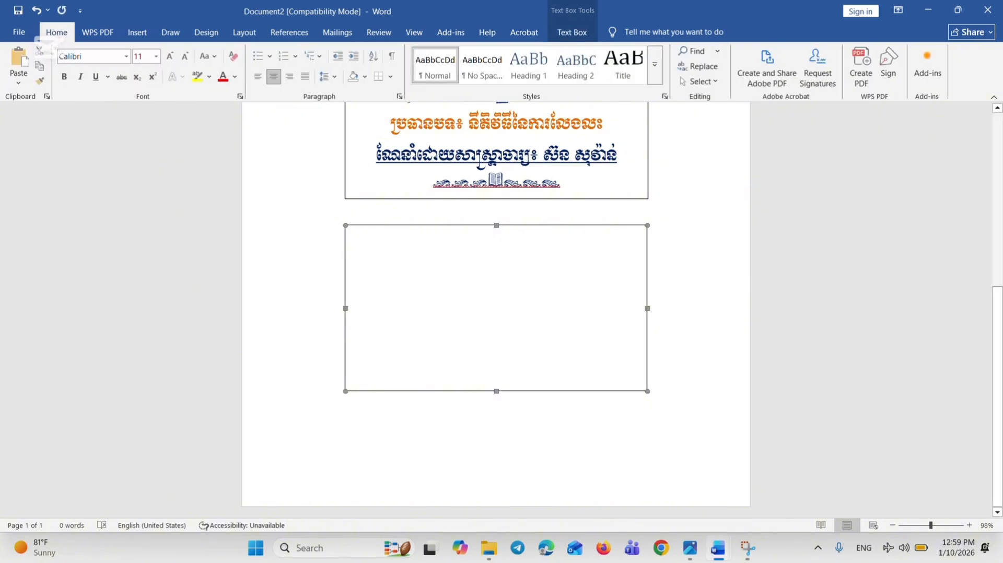
{"action": "type", "text": "S"}
{"action": "key", "text": "alt+shift"}
{"action": "type", "text": "ស"}
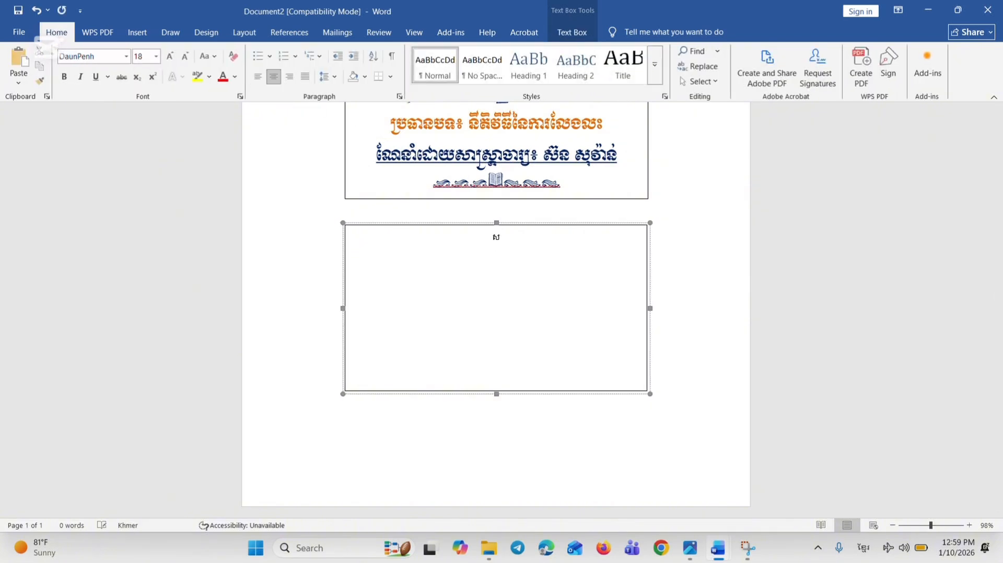
{"action": "type", "text": "មាជិកក្រុមទី០១"}
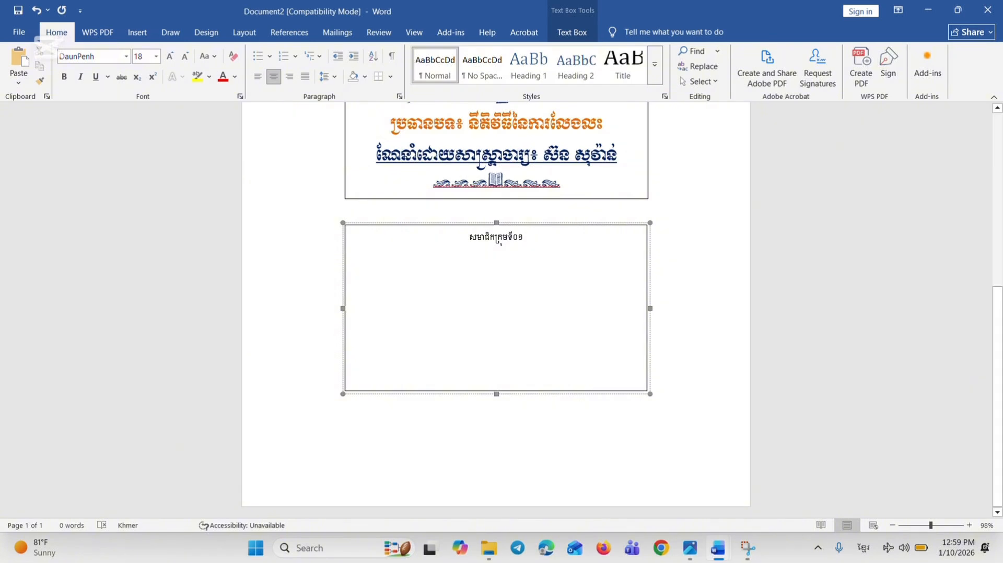
Add a left-aligned line below the heading with three student entries numbered ១ to ៣, using repeated ក, ល and ផ as placeholder names
{"action": "left_click", "coordinate": [258, 77]}
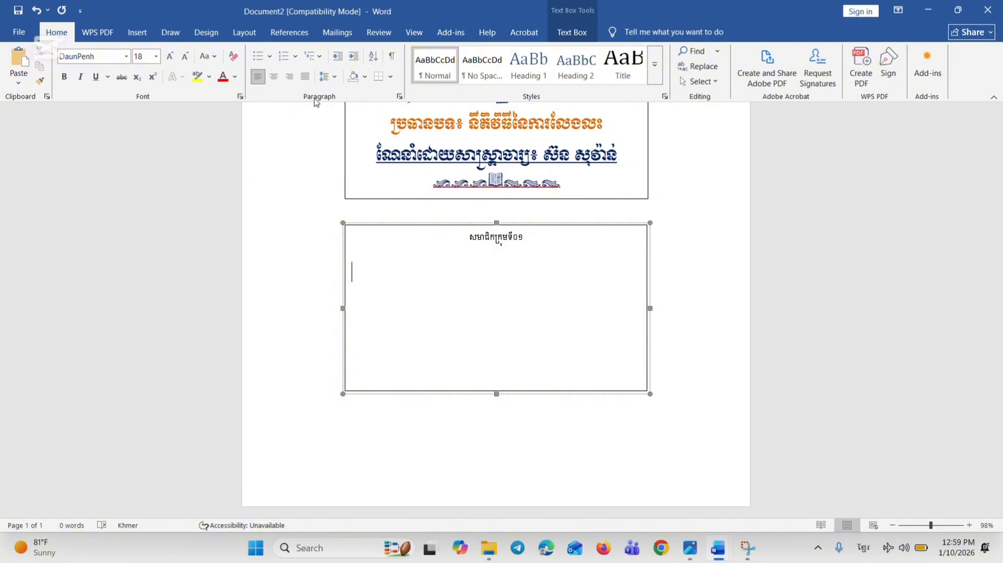
{"action": "type", "text": "១"}
{"action": "type", "text": ".និស្សិត កកកកកកក"}
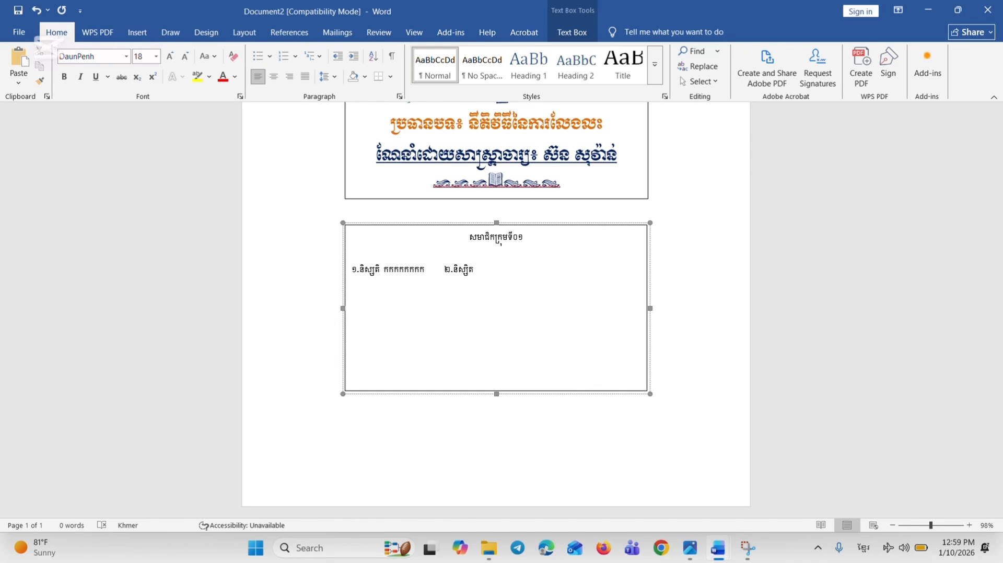
{"action": "type", "text": "លលលលលលលលលលលល"}
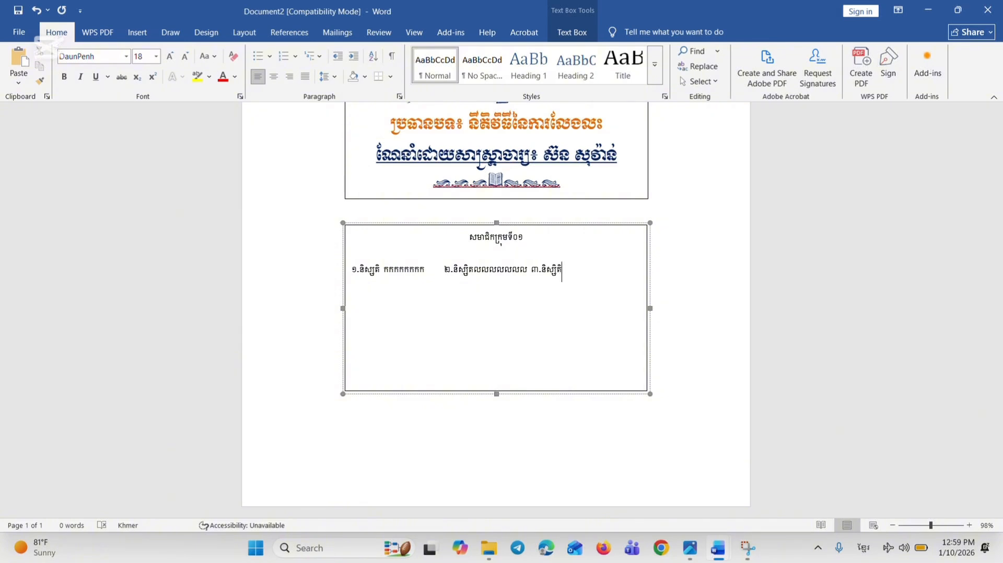
{"action": "type", "text": "ិត"}
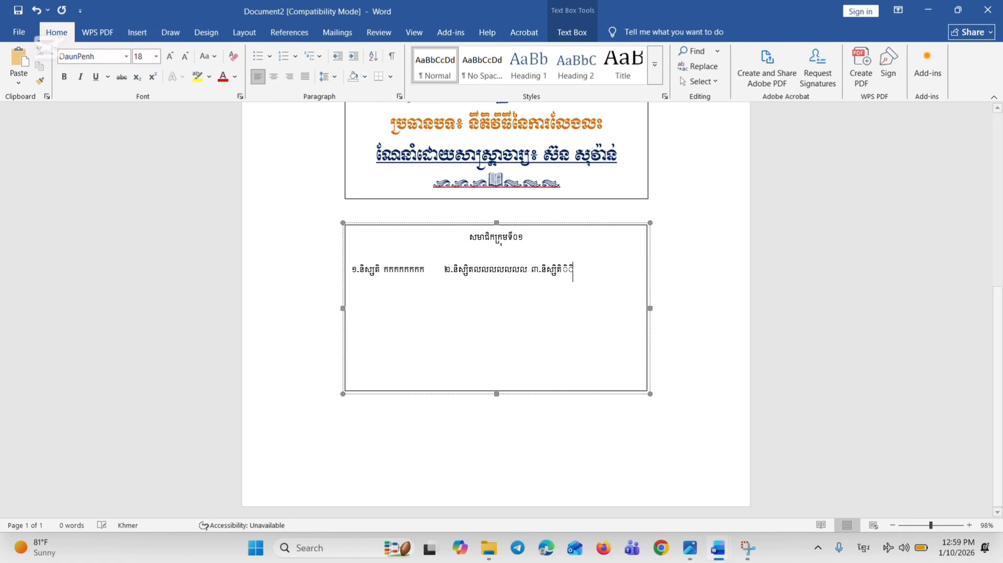
{"action": "type", "text": "ផផផផ"}
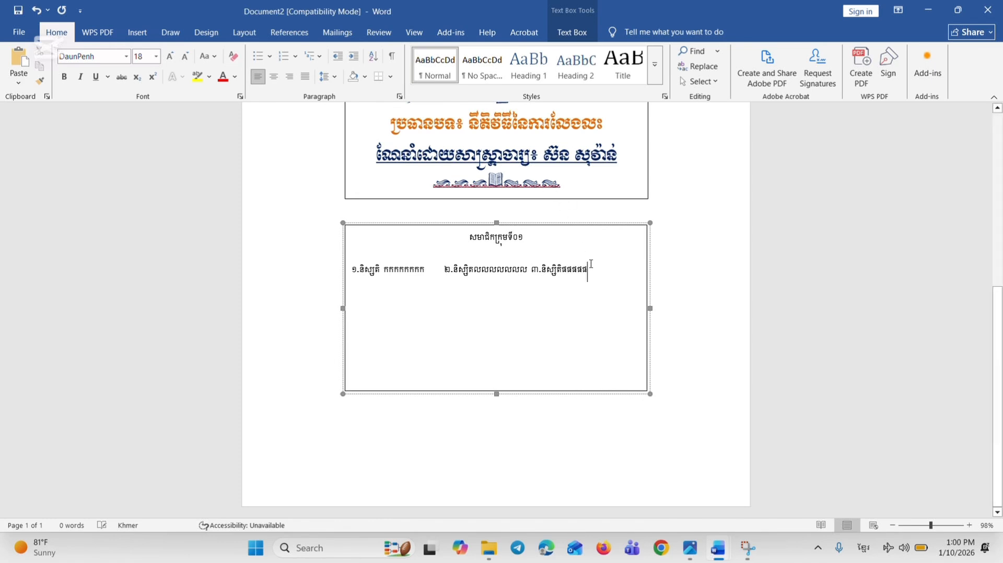
{"action": "type", "text": "ផផផផផផ"}
Duplicate the line of three student entries on a new line below it, and shorten the text box to fit
{"action": "key", "text": "ctrl+shift+Left"}
{"action": "key", "text": "ctrl+shift+Left"}
{"action": "key", "text": "ctrl+shift+Left"}
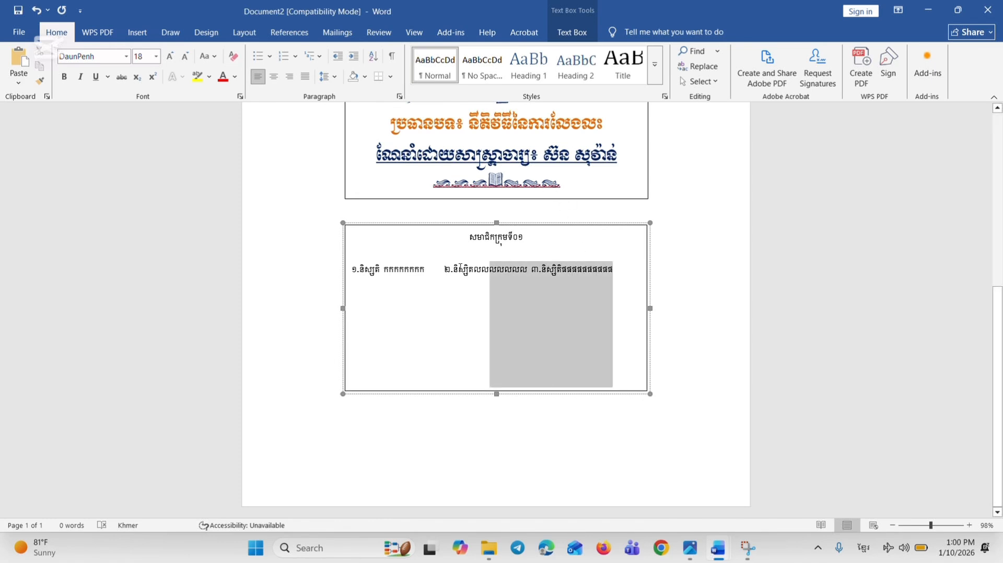
{"action": "key", "text": "ctrl+shift+Left"}
{"action": "key", "text": "ctrl+shift+Left"}
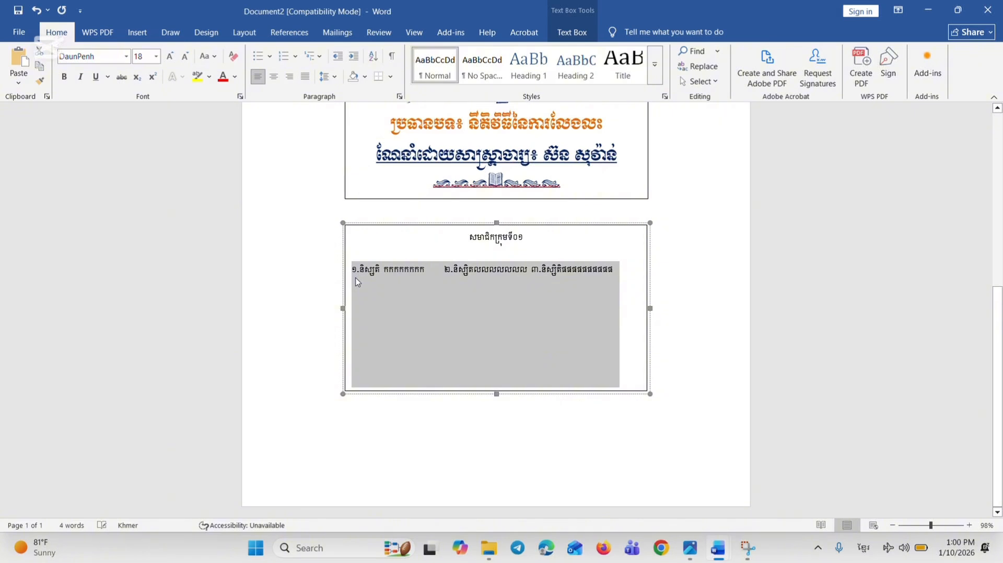
{"action": "left_click", "coordinate": [454, 281]}
{"action": "left_click", "coordinate": [615, 271]}
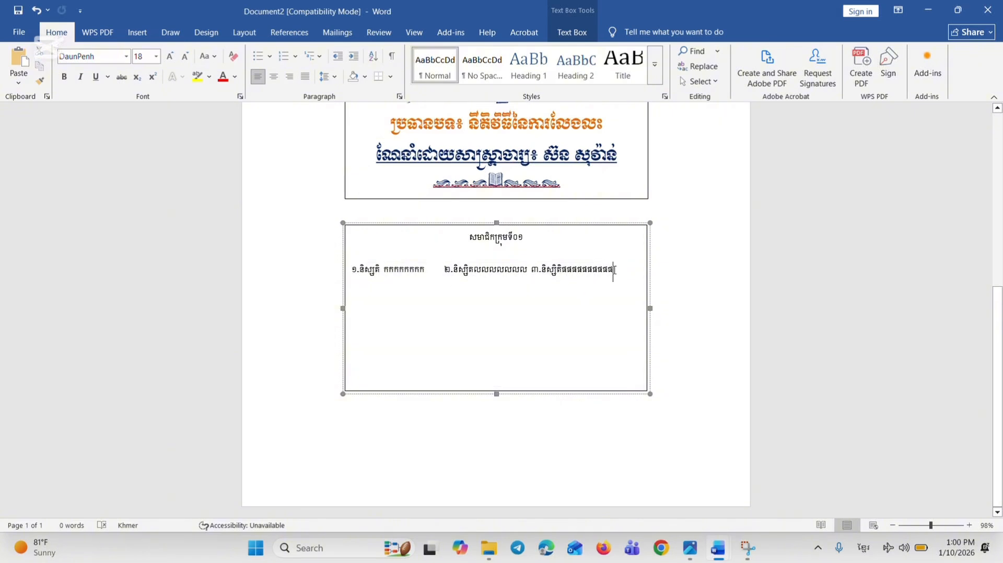
{"action": "key", "text": "Return"}
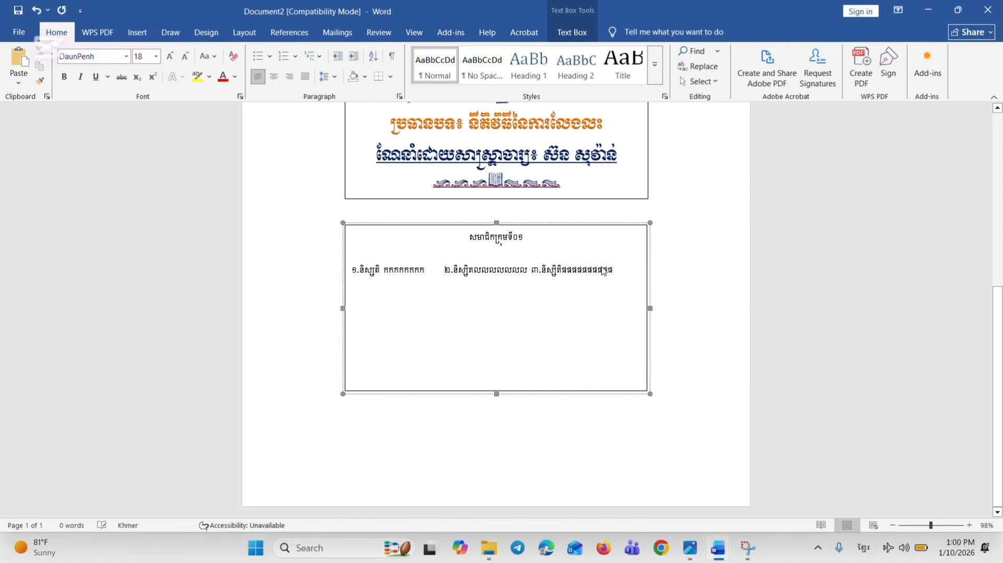
{"action": "type", "text": "១.និស្សិត កកកកកកក\t២.និស្សិតលលលលលលល ៣.និស្សិតផផផផផផផផ"}
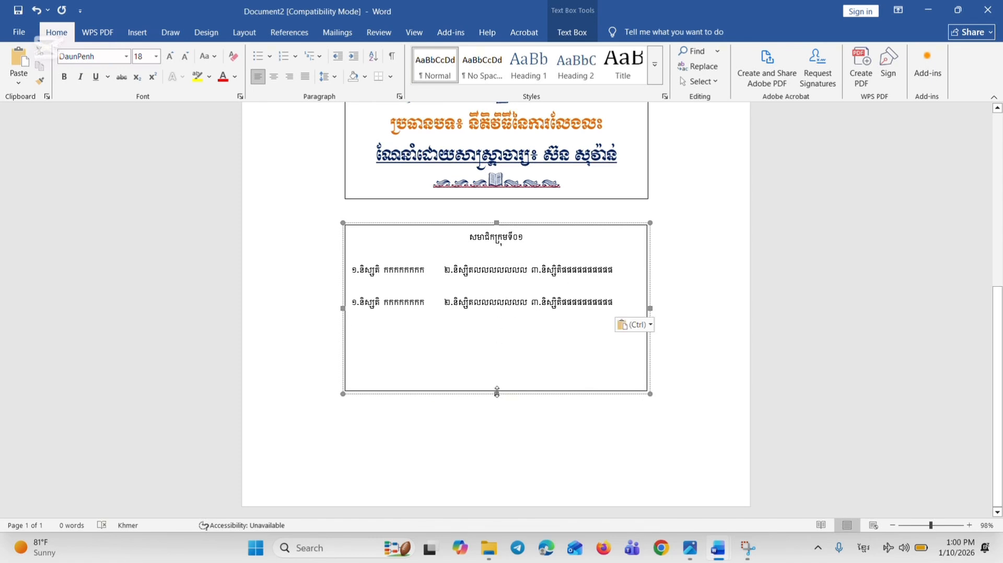
{"action": "left_click_drag", "start_coordinate": [495, 392], "coordinate": [495, 344]}
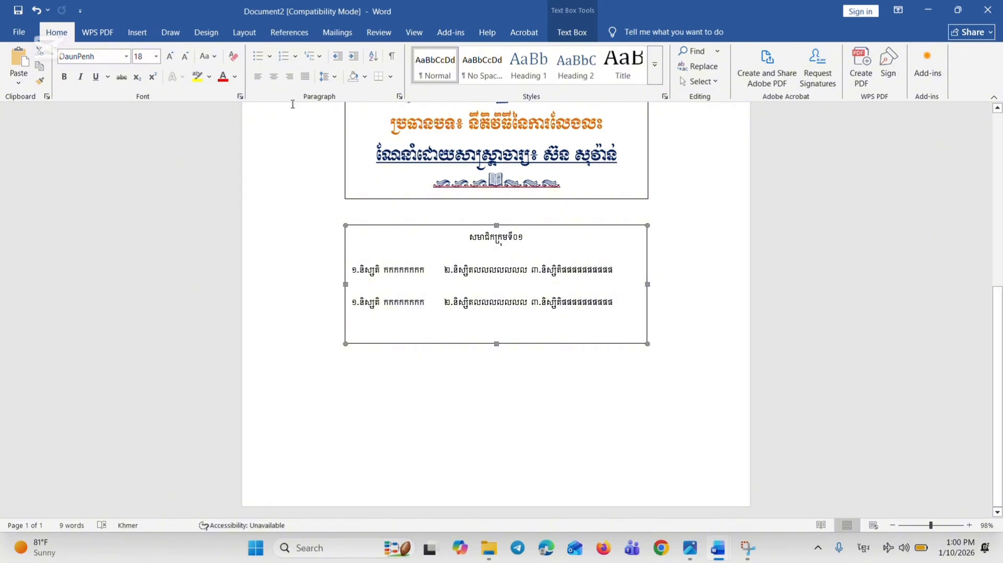
Set the group member text box to the Kh Ang Hand-T.Chhim 2 font at size 12
{"action": "left_click", "coordinate": [125, 61]}
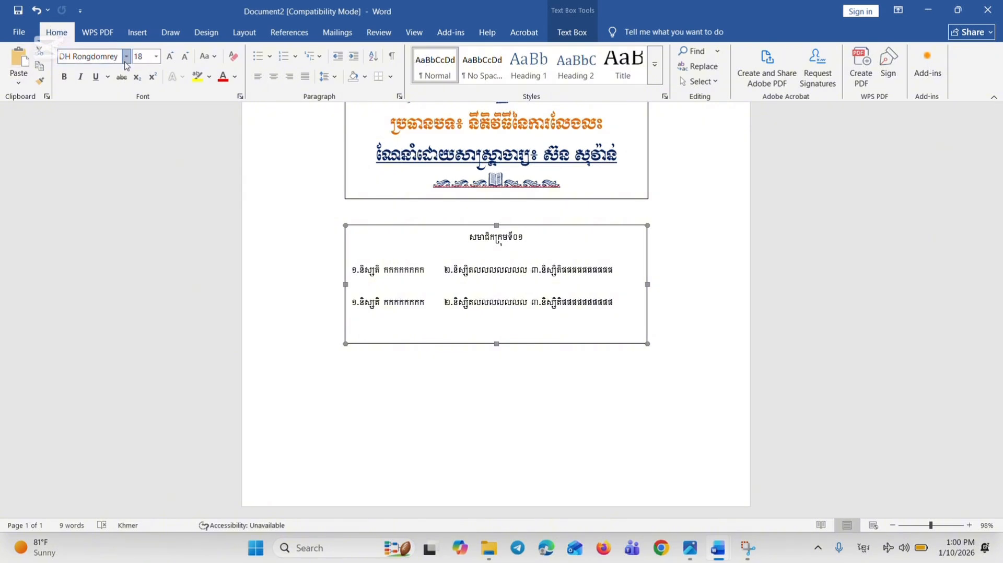
{"action": "left_click", "coordinate": [126, 58]}
{"action": "left_click_drag", "start_coordinate": [238, 164], "coordinate": [240, 78]}
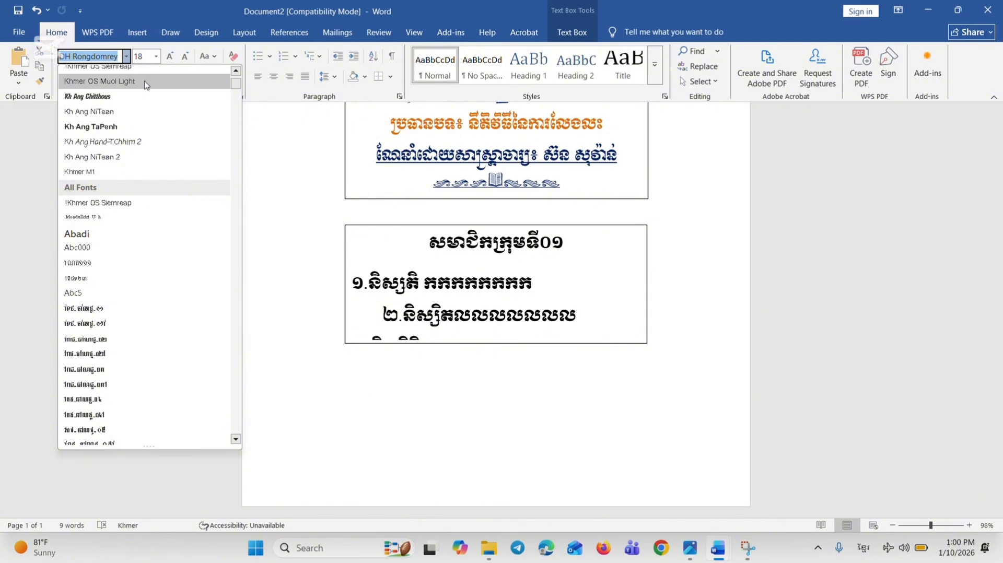
{"action": "scroll", "coordinate": [146, 85], "scroll_direction": "up", "scroll_amount": 3}
{"action": "left_click", "coordinate": [149, 179]}
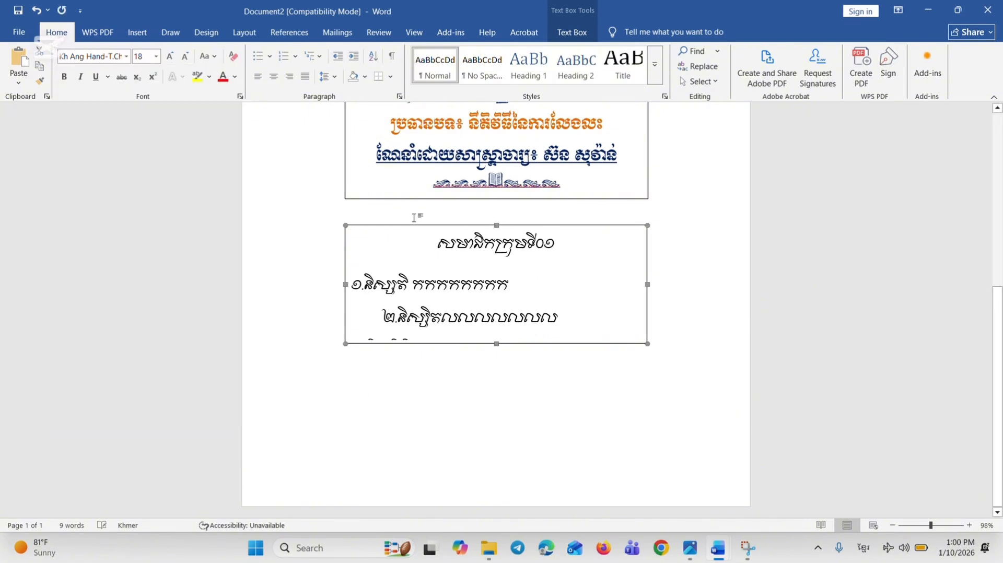
{"action": "left_click", "coordinate": [156, 56]}
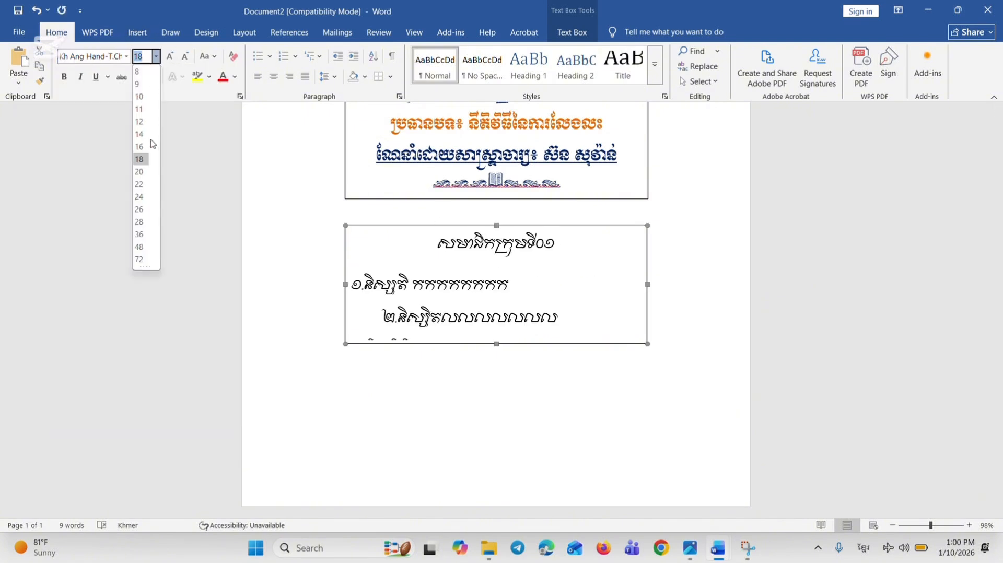
{"action": "left_click", "coordinate": [139, 122]}
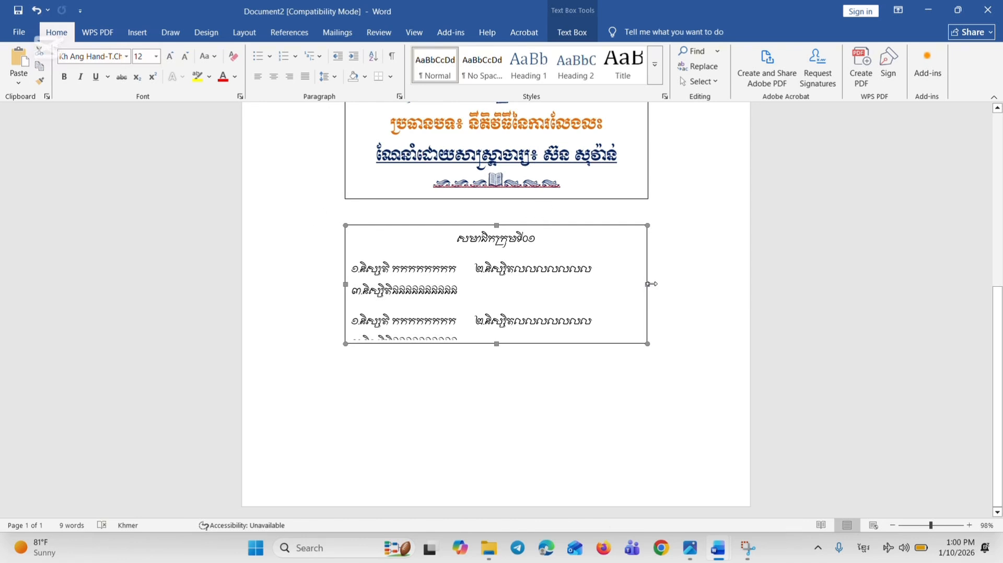
Widen the group member box towards the right margin and shift the third student entry in both rows to the next tab stop
{"action": "left_click_drag", "start_coordinate": [648, 285], "coordinate": [714, 283]}
{"action": "left_click", "coordinate": [595, 270]}
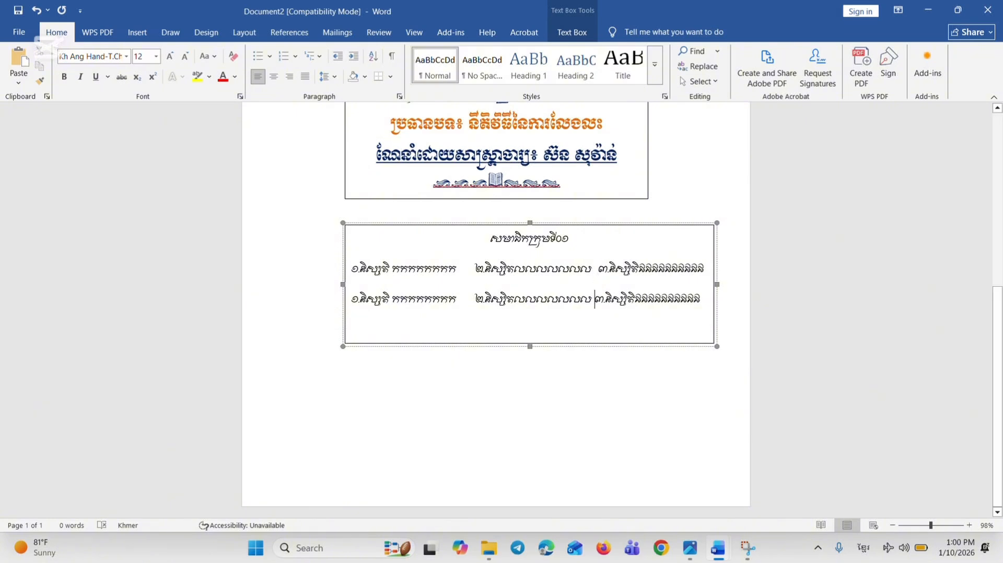
{"action": "key", "text": "Return"}
{"action": "key", "text": "Return"}
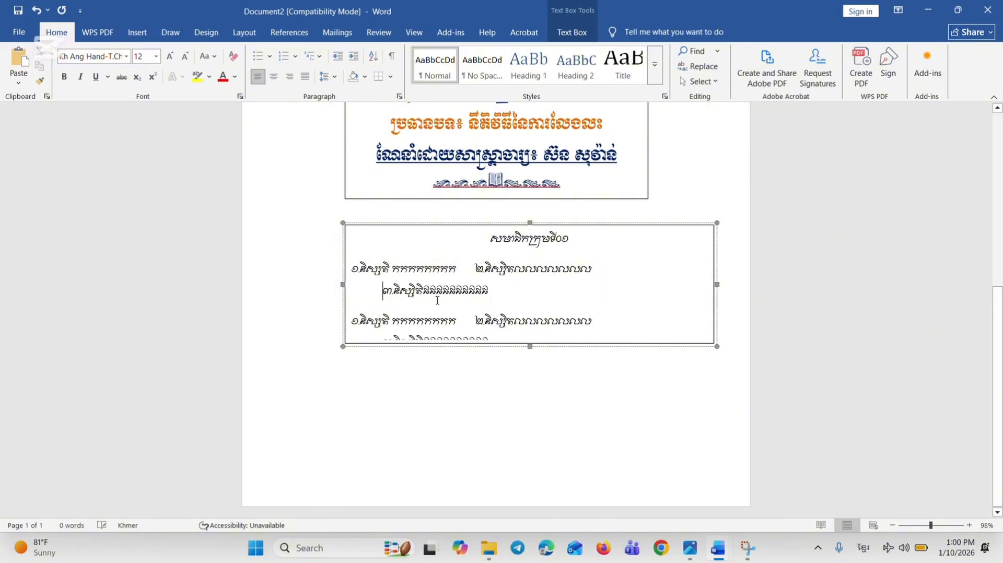
Widen the group member box towards the left margin and nudge the first row's second entry slightly right, keeping the third entry on that line
{"action": "left_click_drag", "start_coordinate": [341, 284], "coordinate": [298, 285]}
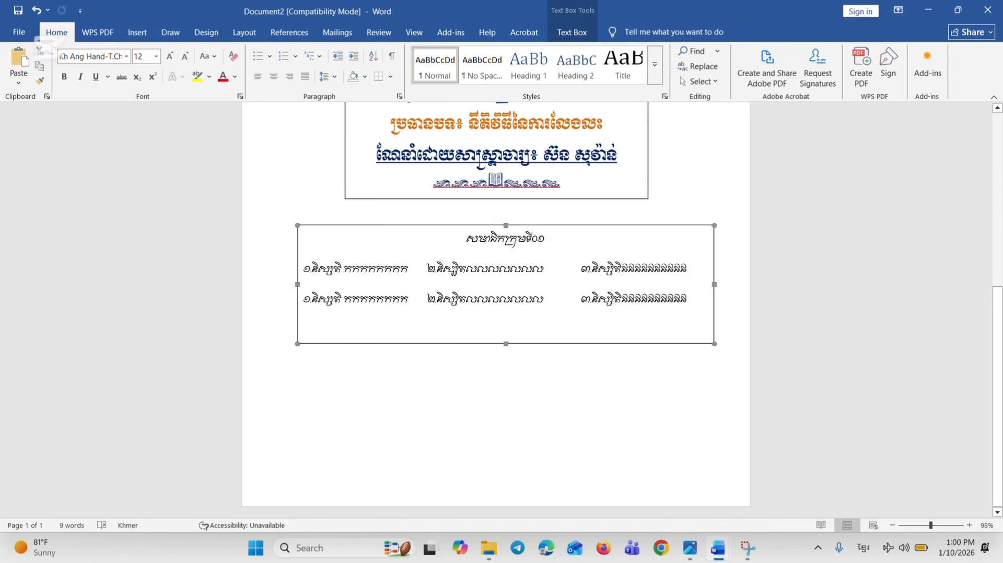
{"action": "left_click", "coordinate": [428, 268]}
{"action": "key", "text": "Tab"}
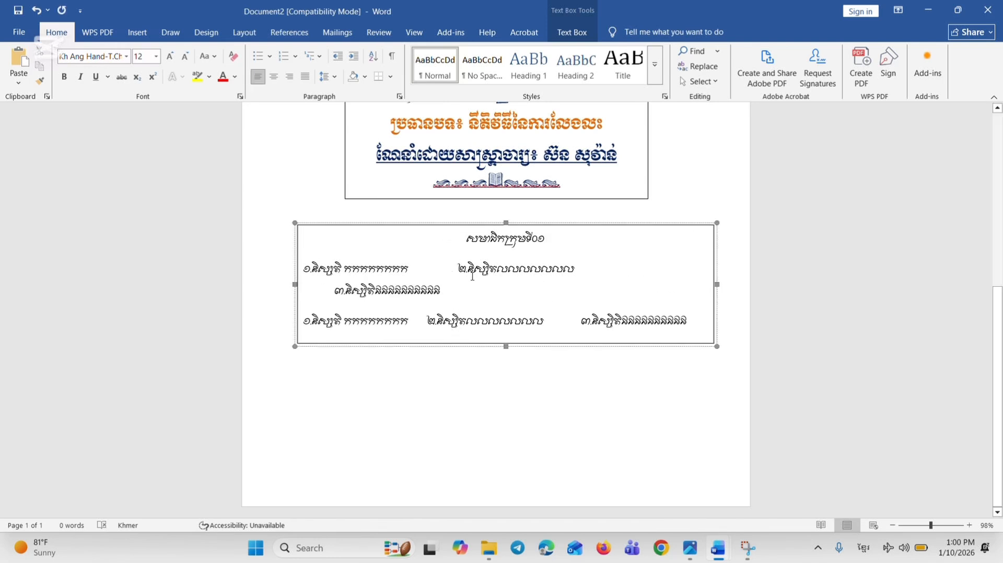
{"action": "key", "text": "BackSpace"}
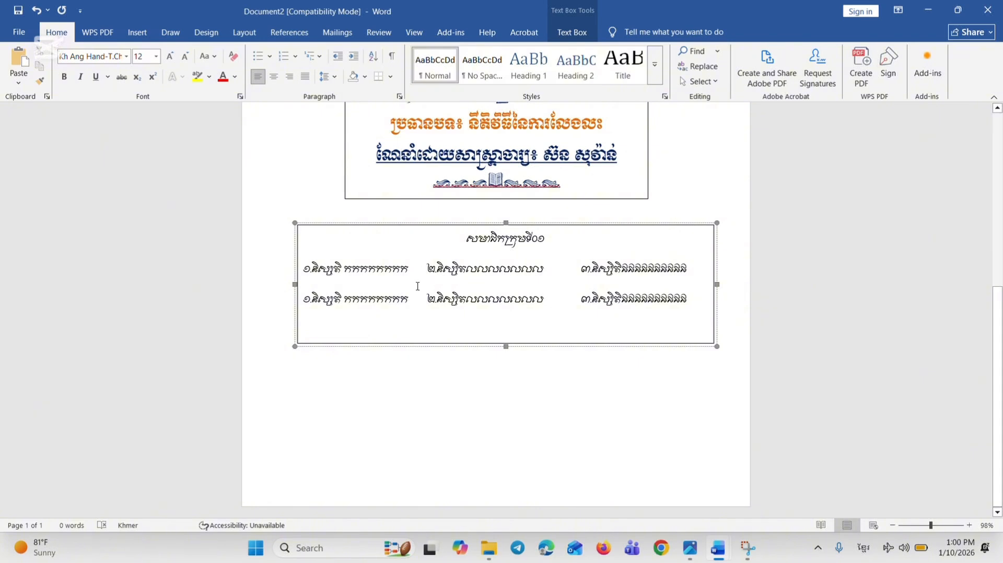
{"action": "key", "text": "Tab"}
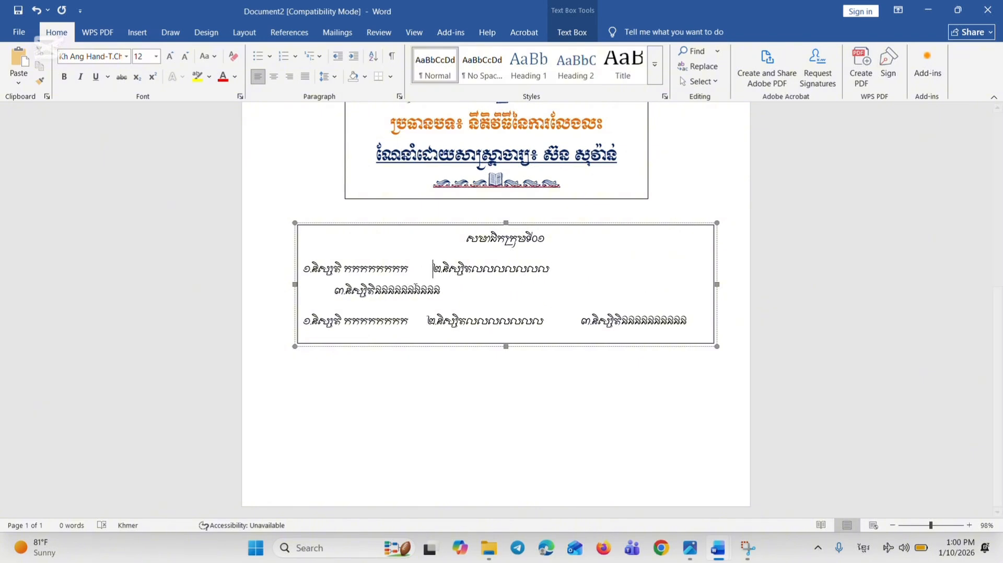
{"action": "left_click", "coordinate": [337, 292]}
{"action": "key", "text": "BackSpace"}
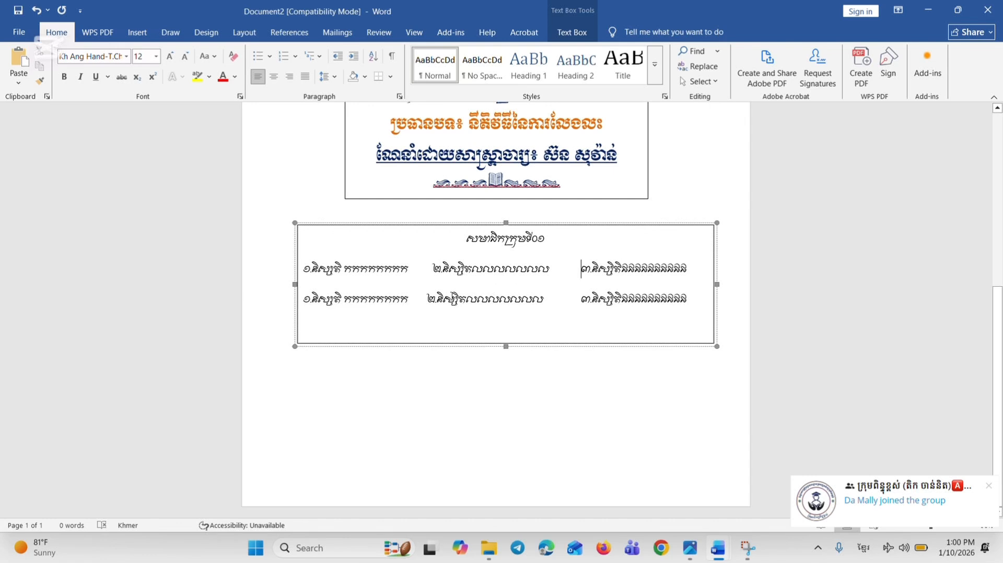
Nudge the second entry of the second student row to match the first row, and bring its third entry back onto the line
{"action": "key", "text": "Tab"}
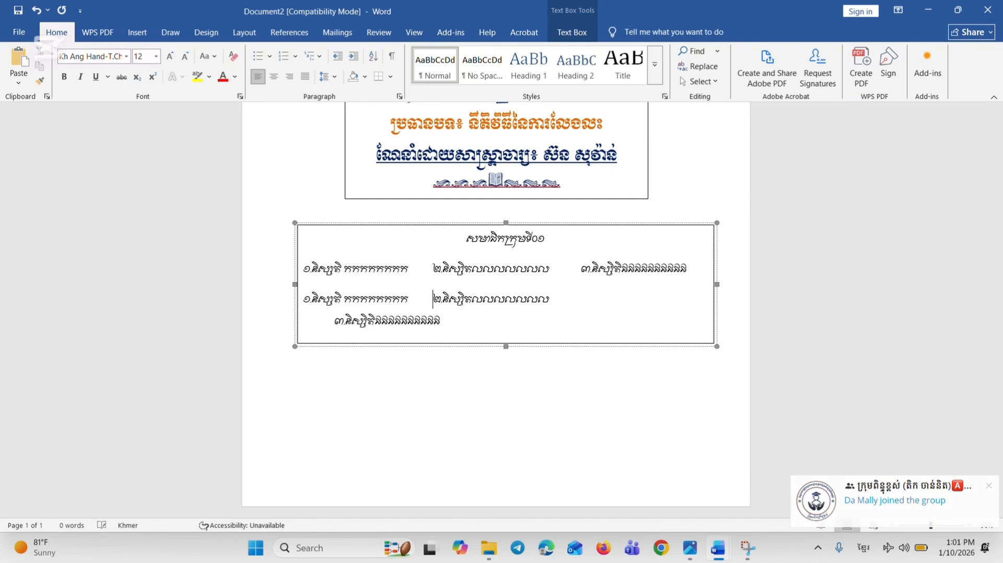
{"action": "left_click", "coordinate": [335, 320]}
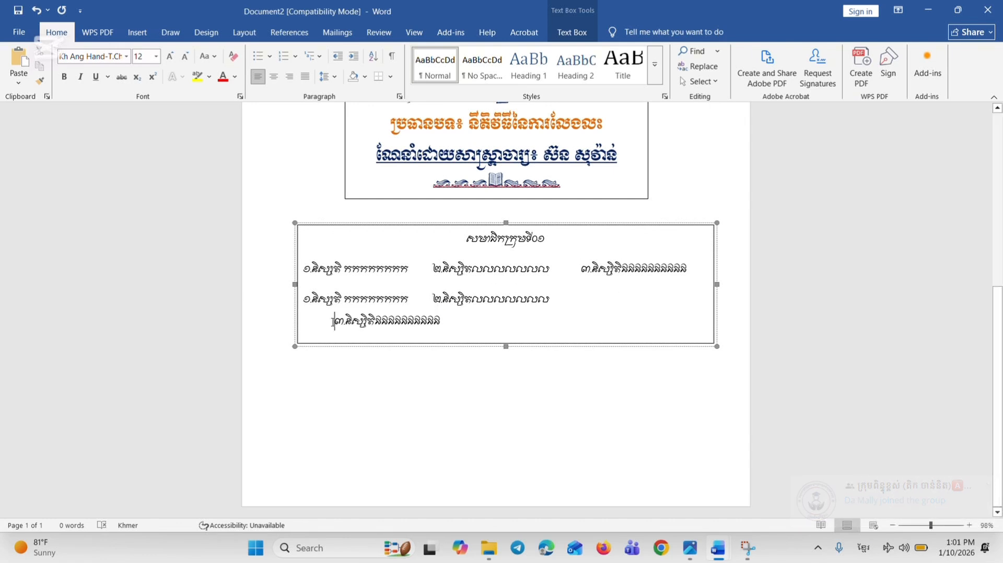
{"action": "key", "text": "BackSpace"}
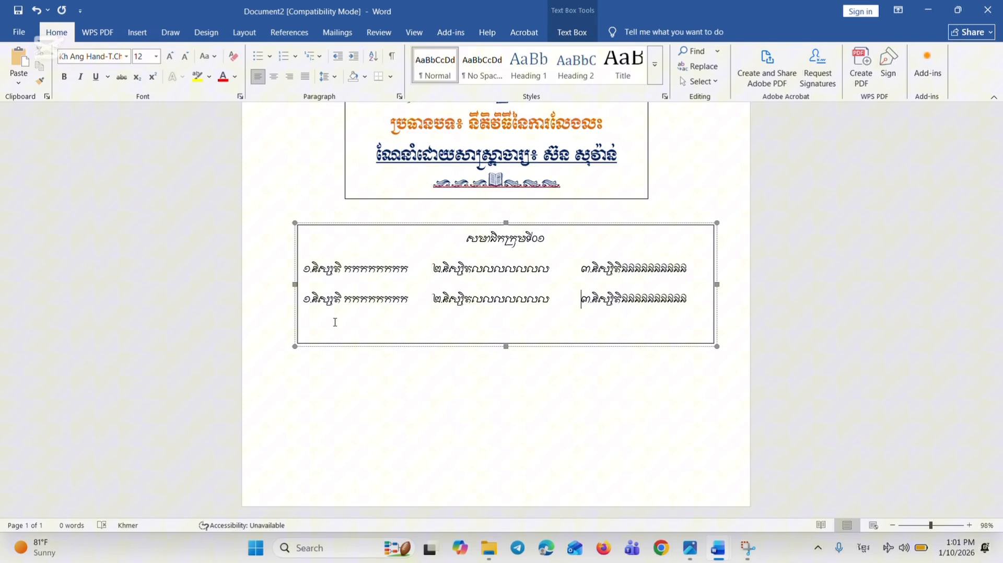
{"action": "left_click", "coordinate": [402, 354]}
Set the group heading សមាជិកក្រុមទី០១ to the Kh Ang Chittbous font and enlarge it by two size increments
{"action": "scroll", "coordinate": [418, 366], "scroll_direction": "up", "scroll_amount": 8}
{"action": "scroll", "coordinate": [421, 419], "scroll_direction": "down", "scroll_amount": 4}
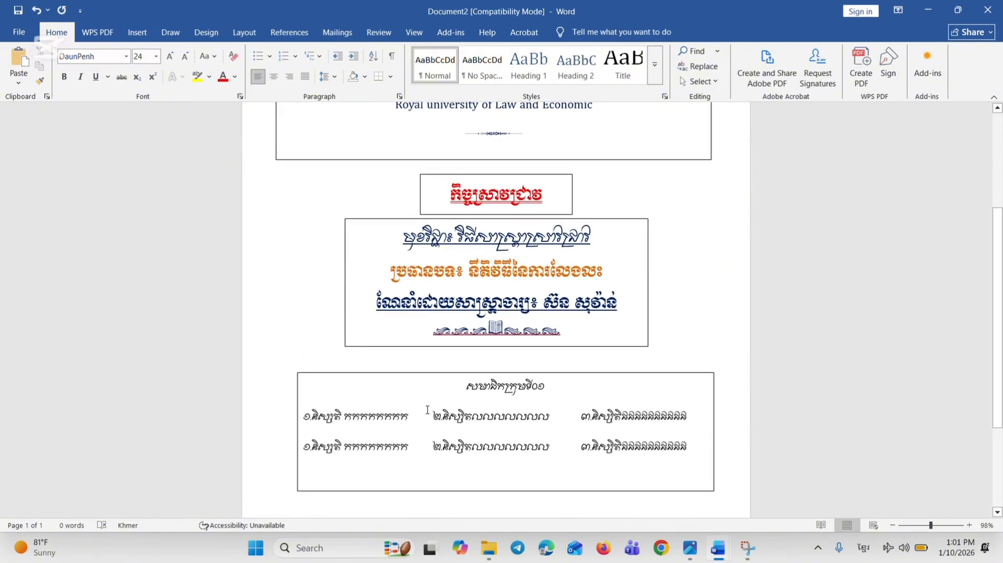
{"action": "left_click_drag", "start_coordinate": [554, 389], "coordinate": [433, 394]}
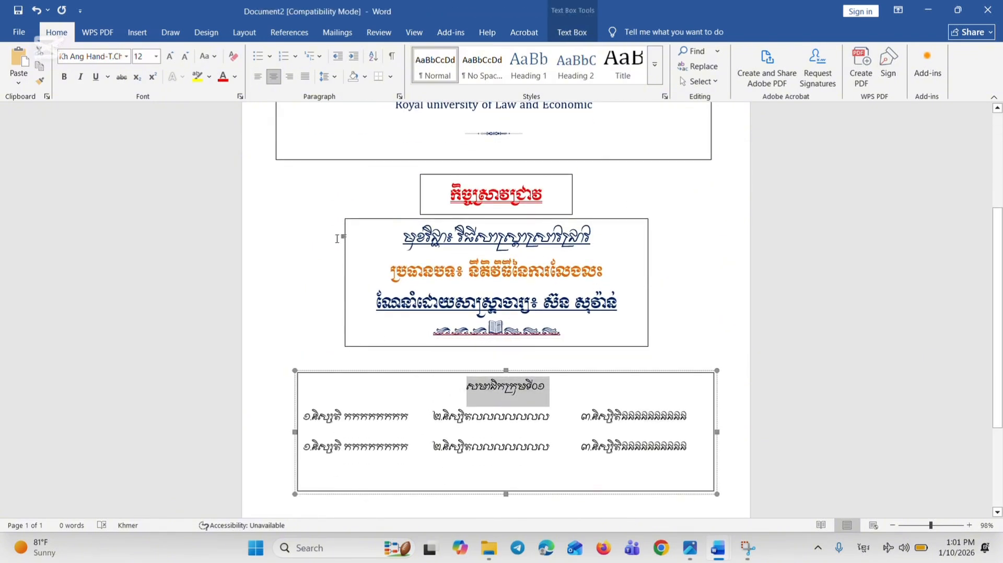
{"action": "left_click", "coordinate": [126, 56]}
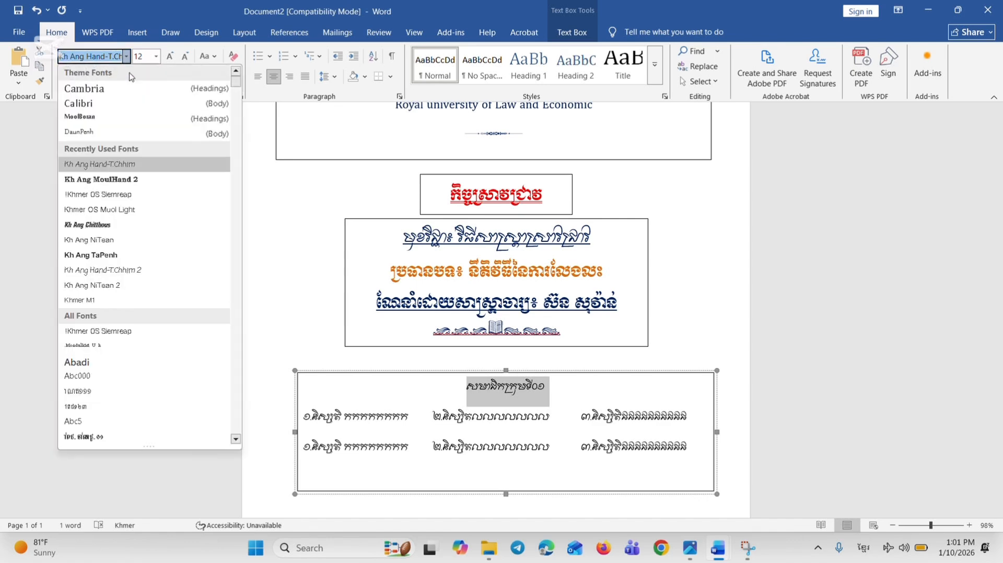
{"action": "left_click", "coordinate": [139, 225]}
{"action": "left_click", "coordinate": [170, 56]}
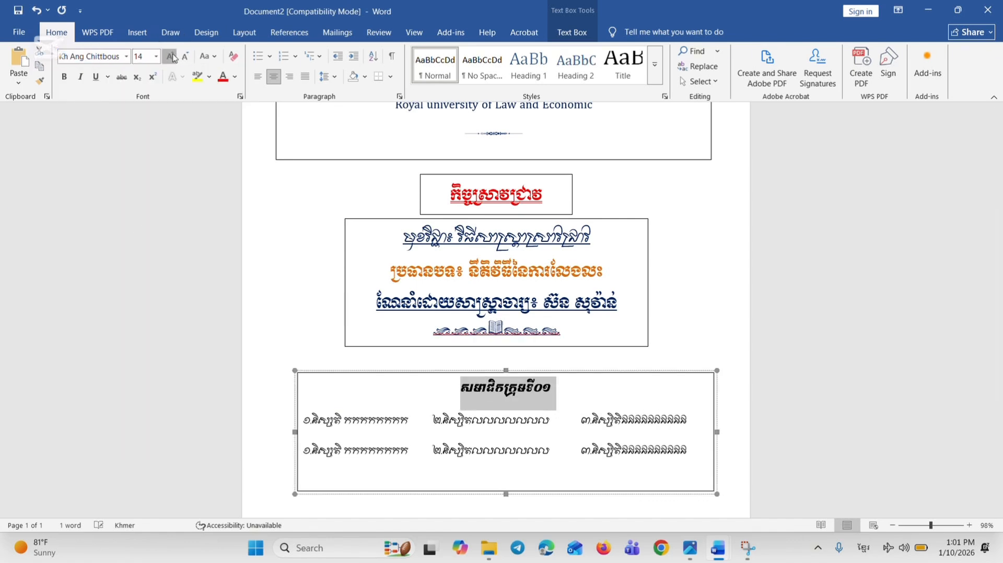
{"action": "left_click", "coordinate": [170, 56]}
{"action": "scroll", "coordinate": [659, 360], "scroll_direction": "up", "scroll_amount": 1}
{"action": "left_click", "coordinate": [679, 336]}
Move the group member box up to just below the subject and lecturer box and centre it horizontally on the page
{"action": "scroll", "coordinate": [564, 413], "scroll_direction": "down", "scroll_amount": 2}
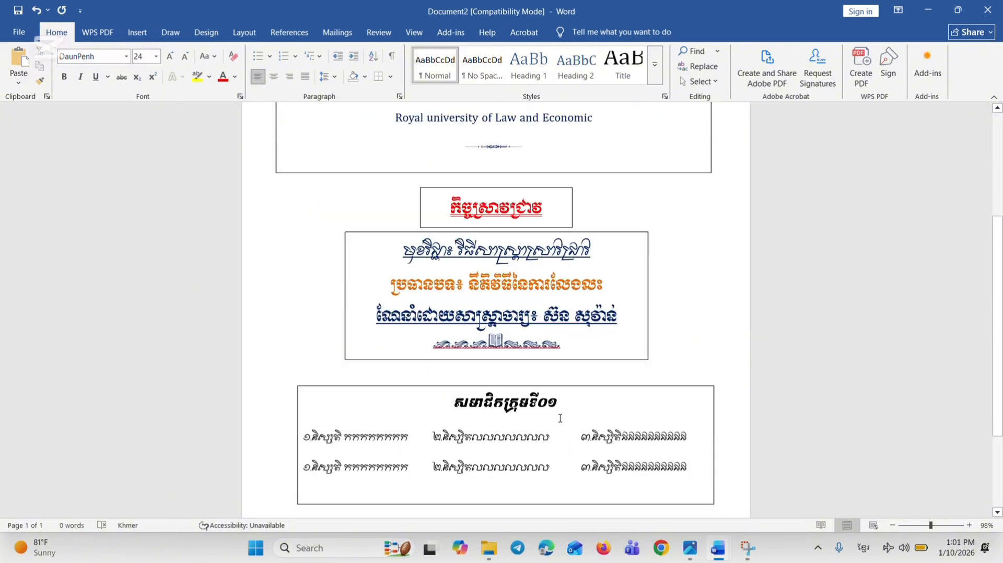
{"action": "left_click", "coordinate": [516, 380]}
{"action": "left_click_drag", "start_coordinate": [555, 341], "coordinate": [548, 327]}
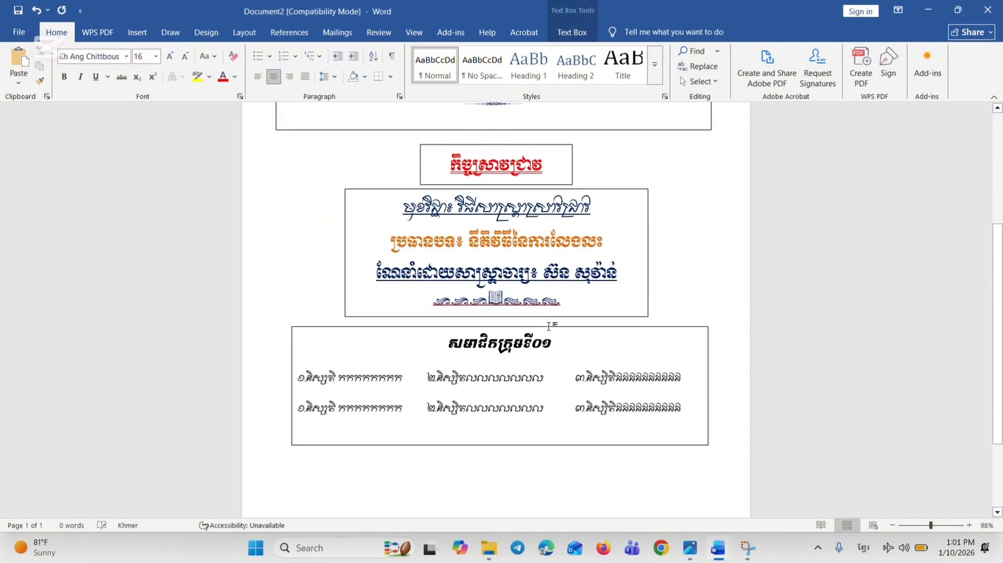
{"action": "left_click", "coordinate": [572, 32]}
{"action": "left_click", "coordinate": [805, 50]}
{"action": "left_click", "coordinate": [818, 85]}
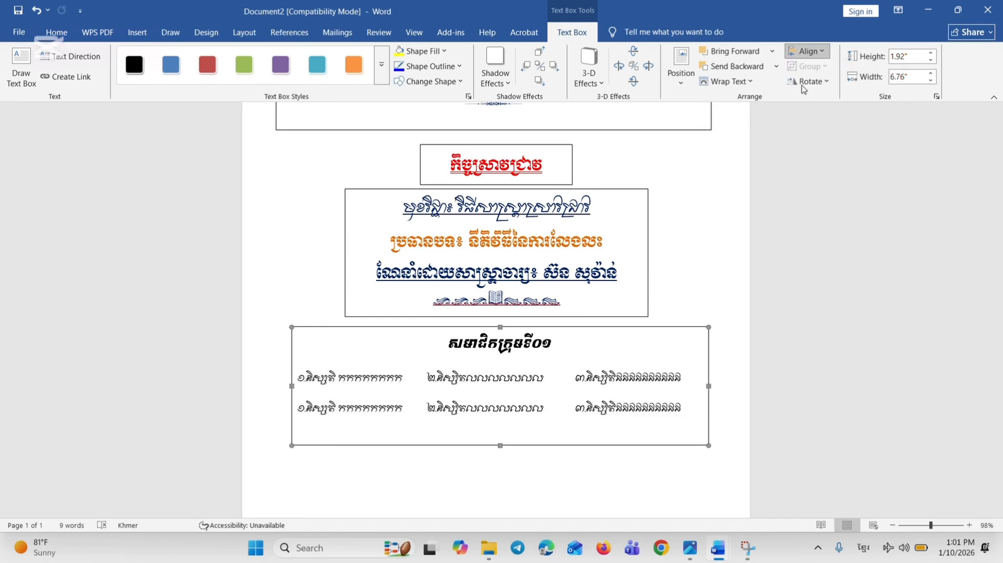
Centre the text box with the subject, topic and lecturer horizontally on the page
{"action": "scroll", "coordinate": [601, 314], "scroll_direction": "up", "scroll_amount": 4}
{"action": "left_click", "coordinate": [585, 337]}
{"action": "left_click", "coordinate": [578, 374]}
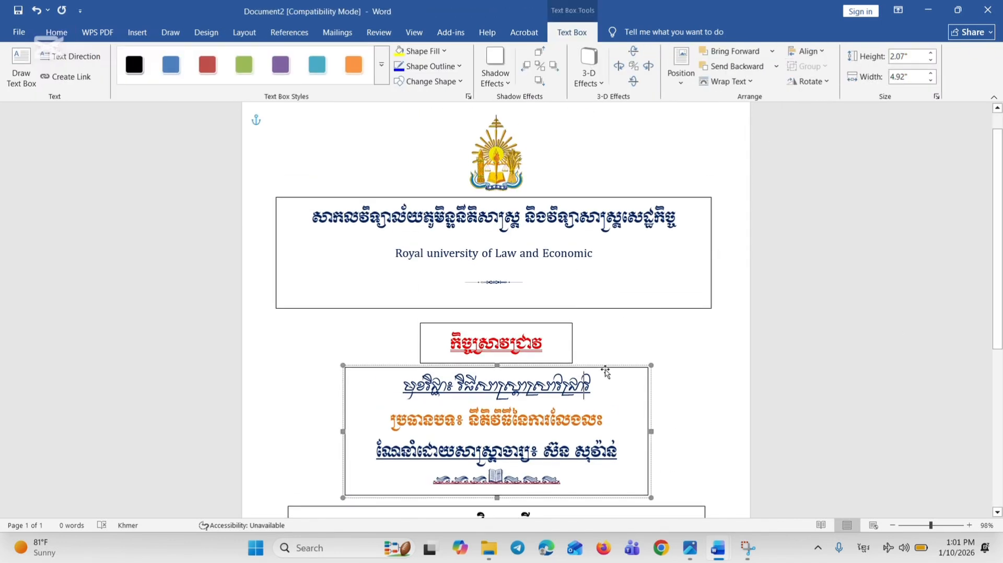
{"action": "left_click", "coordinate": [805, 51]}
{"action": "left_click", "coordinate": [818, 81]}
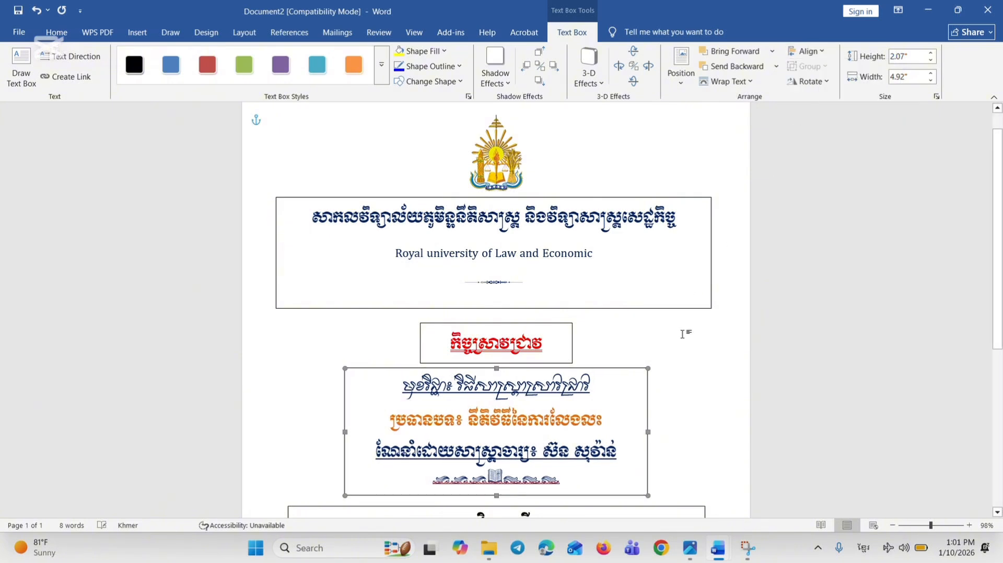
{"action": "left_click", "coordinate": [661, 335]}
Centre the red research title box horizontally on the page
{"action": "left_click", "coordinate": [562, 327]}
{"action": "left_click", "coordinate": [559, 323]}
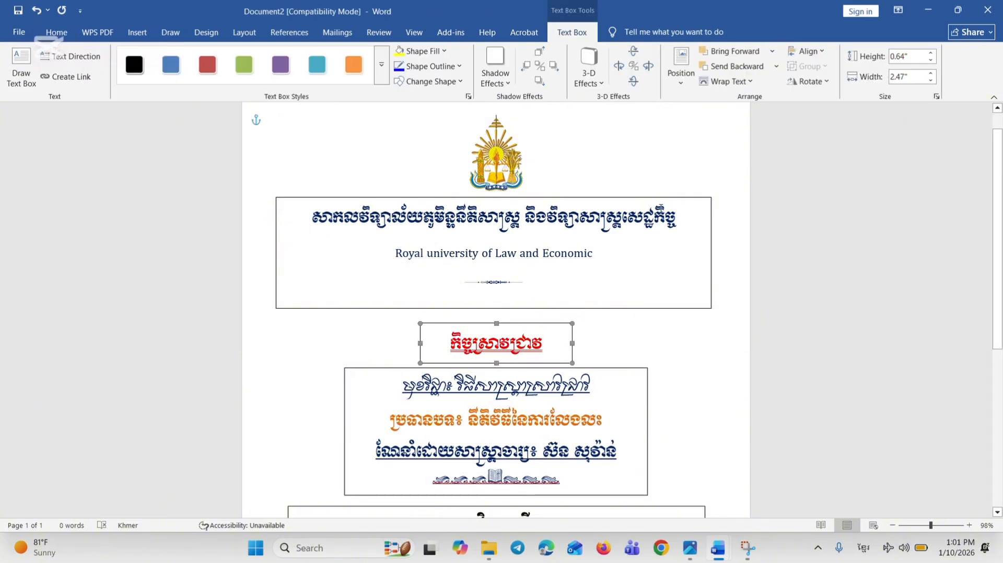
{"action": "left_click", "coordinate": [807, 51]}
{"action": "left_click", "coordinate": [805, 84]}
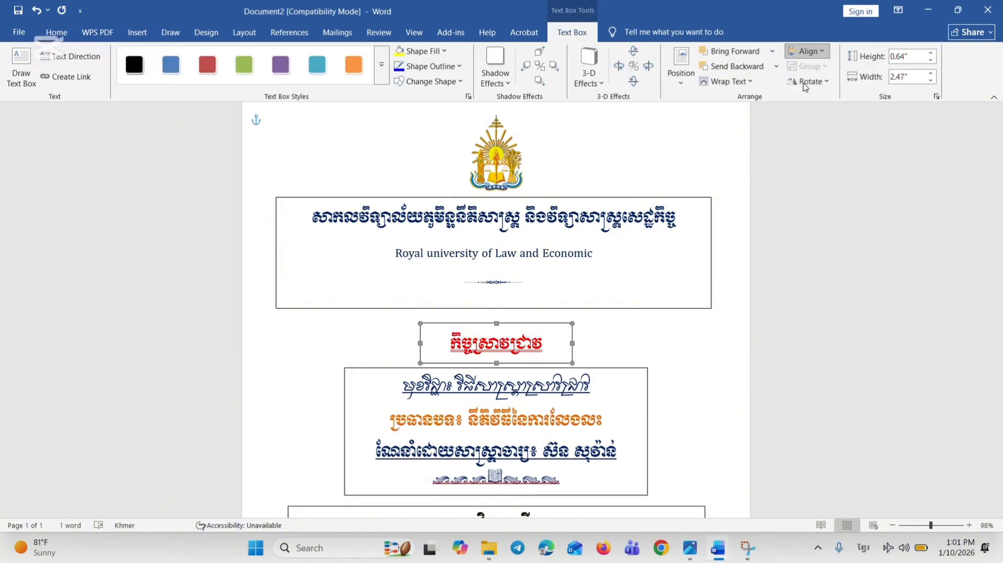
{"action": "left_click", "coordinate": [639, 320]}
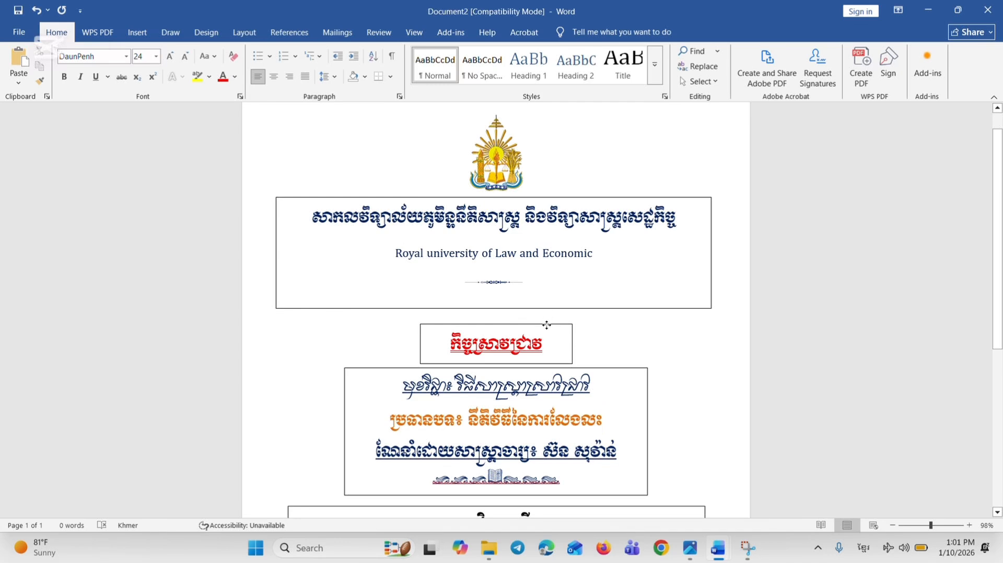
{"action": "left_click", "coordinate": [546, 325]}
Draw a text box about 4.5" wide and 1.27" high below the group member box, positioned near the page's middle
{"action": "scroll", "coordinate": [503, 323], "scroll_direction": "down", "scroll_amount": 5}
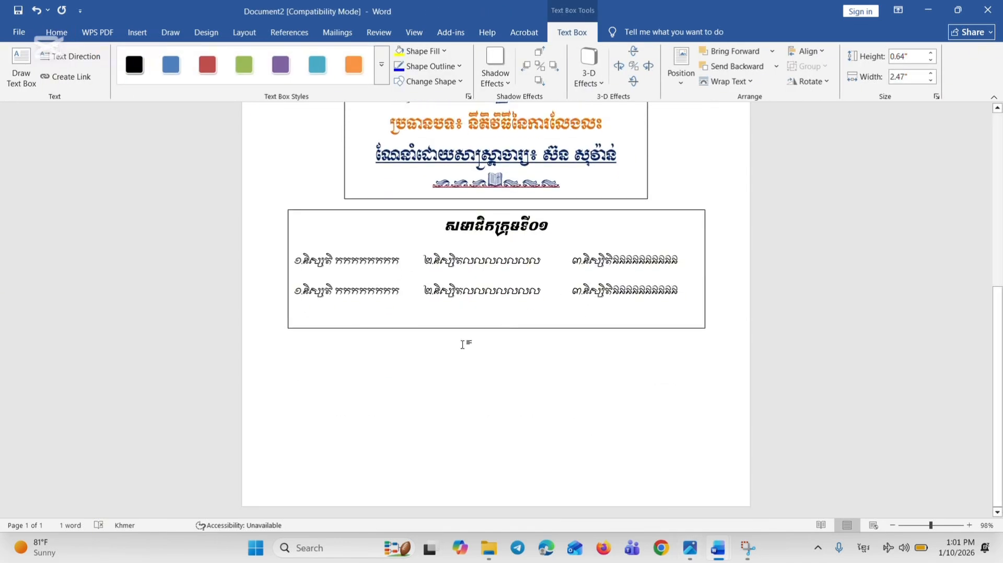
{"action": "left_click", "coordinate": [56, 31]}
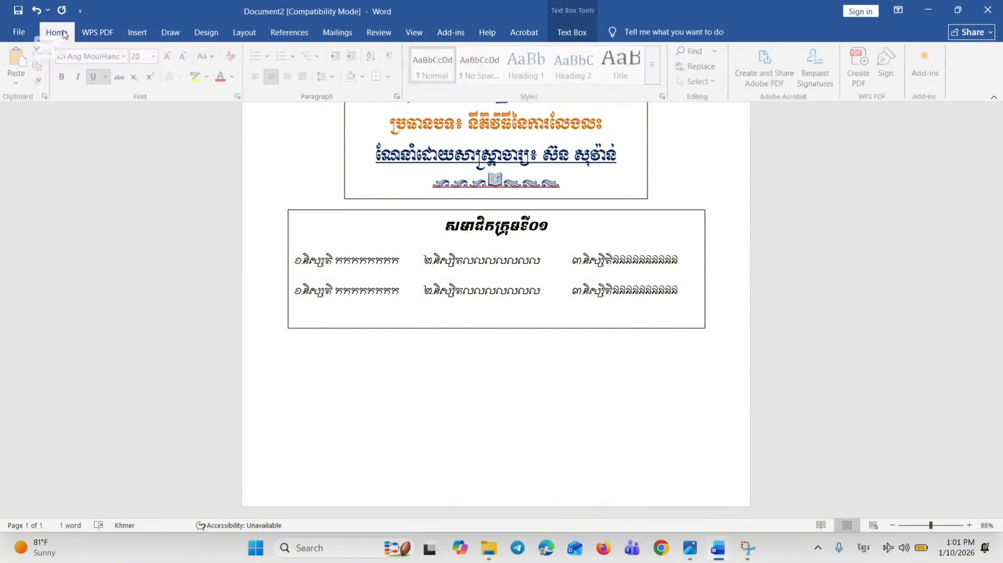
{"action": "left_click", "coordinate": [137, 32]}
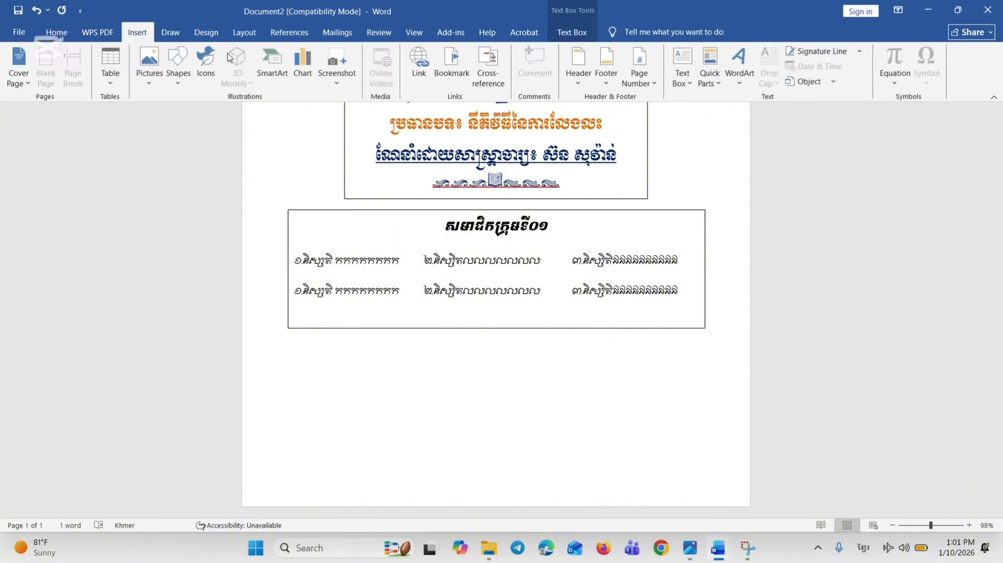
{"action": "left_click", "coordinate": [178, 61]}
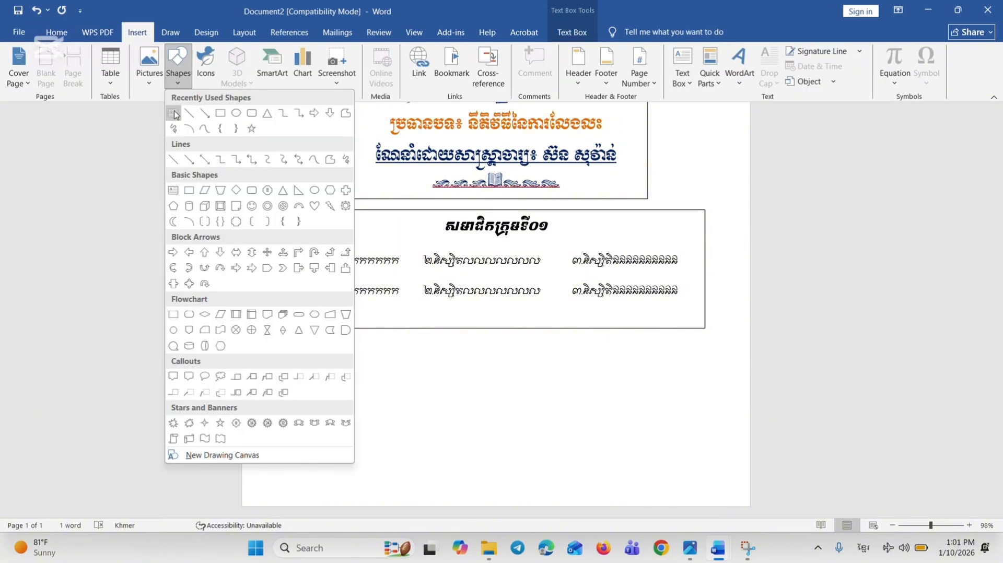
{"action": "left_click", "coordinate": [173, 113]}
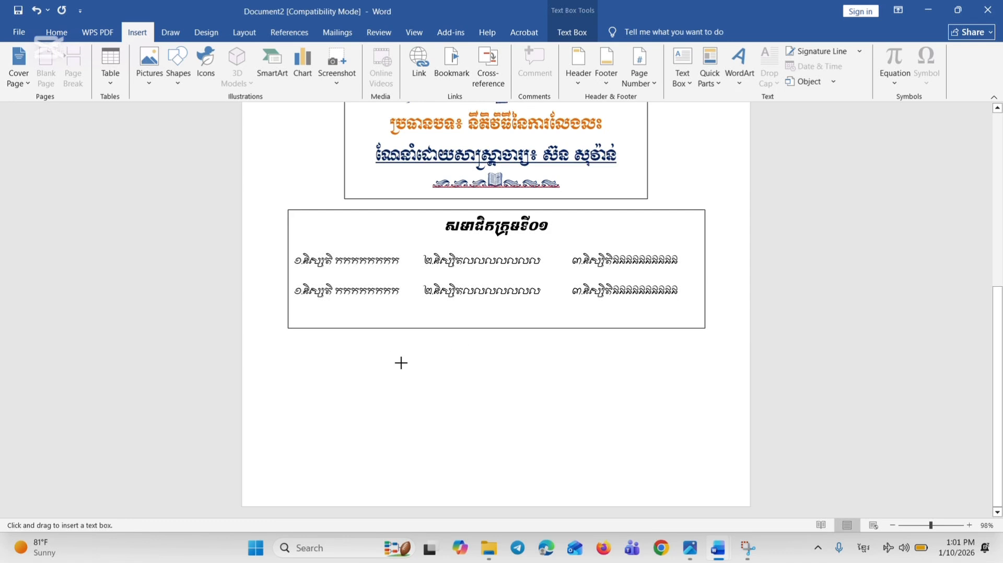
{"action": "left_click_drag", "start_coordinate": [401, 362], "coordinate": [676, 441]}
{"action": "left_click_drag", "start_coordinate": [618, 365], "coordinate": [584, 364]}
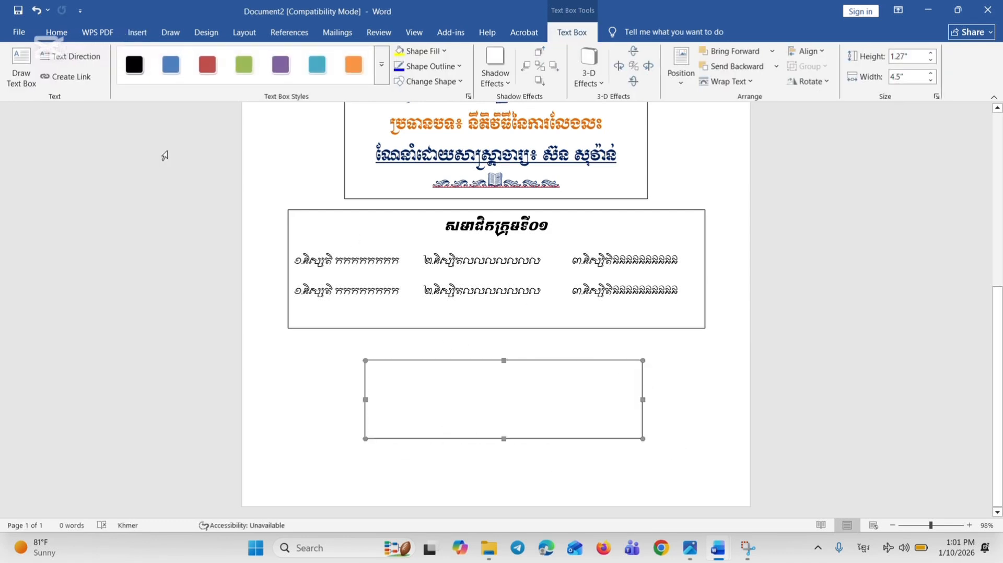
Centre the text in the new box and enter the year of study as ឆ្នាំទី០១
{"action": "left_click", "coordinate": [57, 32]}
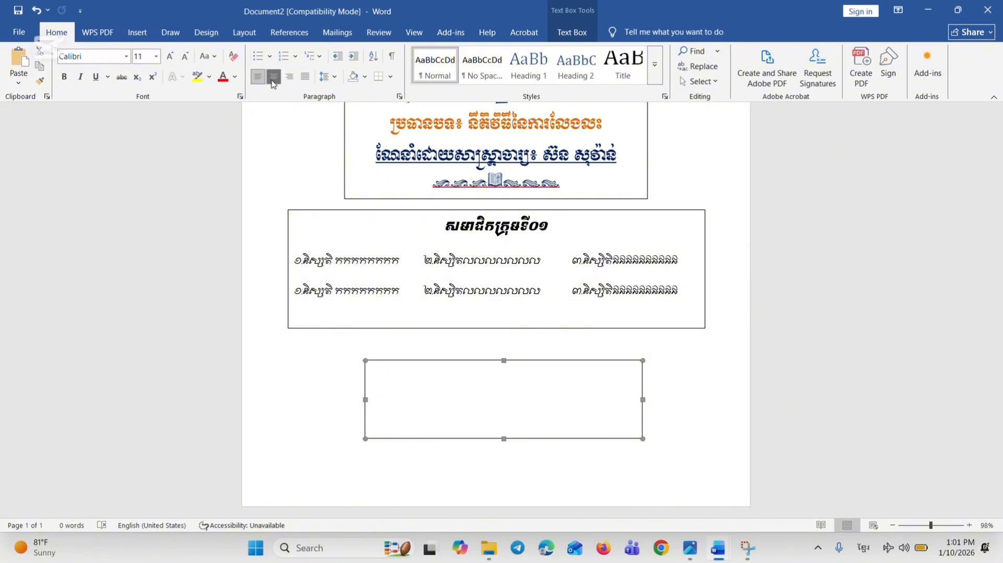
{"action": "left_click", "coordinate": [272, 78]}
{"action": "left_click", "coordinate": [504, 374]}
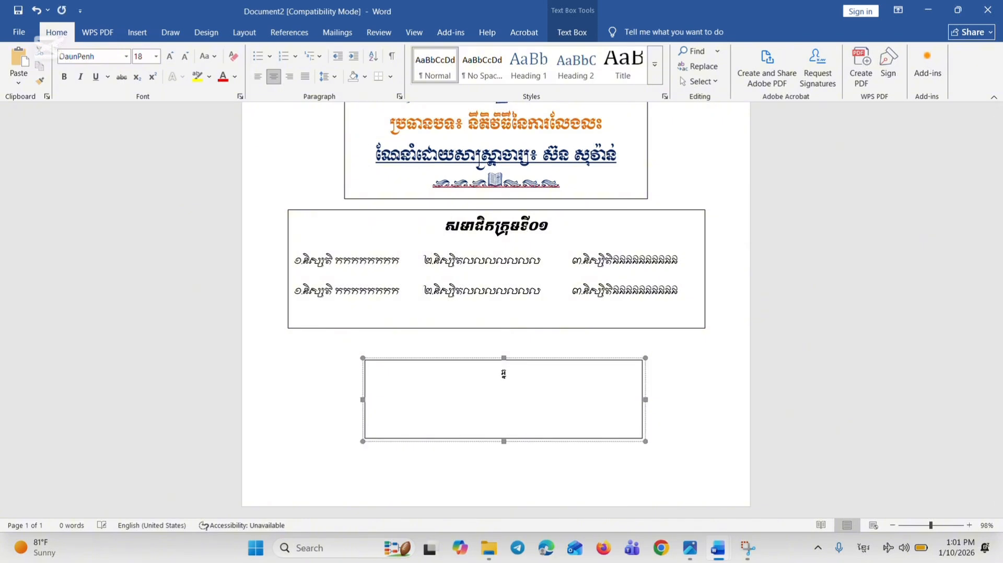
{"action": "type", "text": "ឆ្នាំទី០១"}
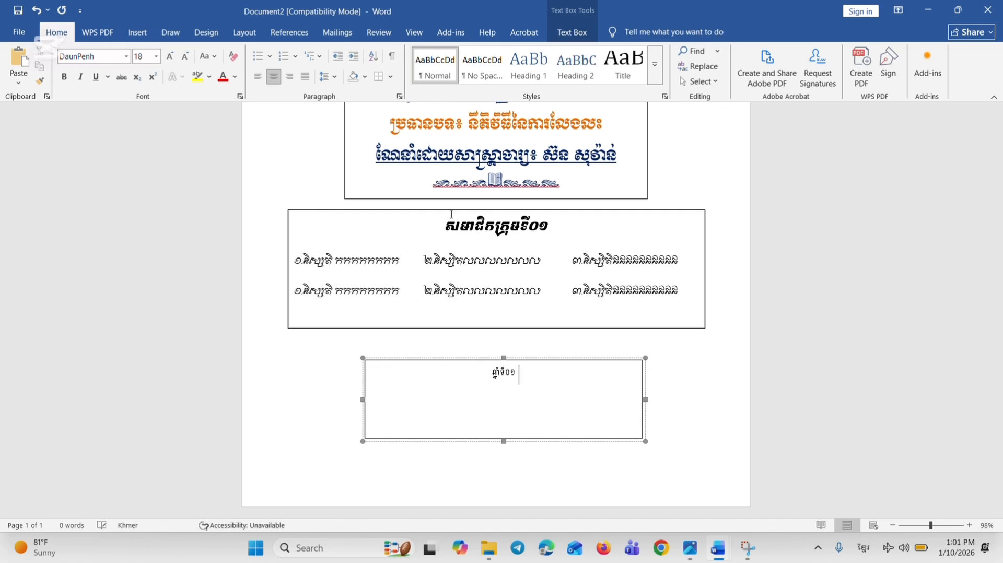
{"action": "type", "text": " ឆ"}
{"action": "type", "text": "ស"}
Add the semester ឆមាស១ after the year of study on the same line
{"action": "key", "text": "BackSpace"}
{"action": "type", "text": "មស"}
{"action": "key", "text": "BackSpace"}
{"action": "key", "text": "BackSpace"}
{"action": "type", "text": "មាស១ ថ្នាក"}
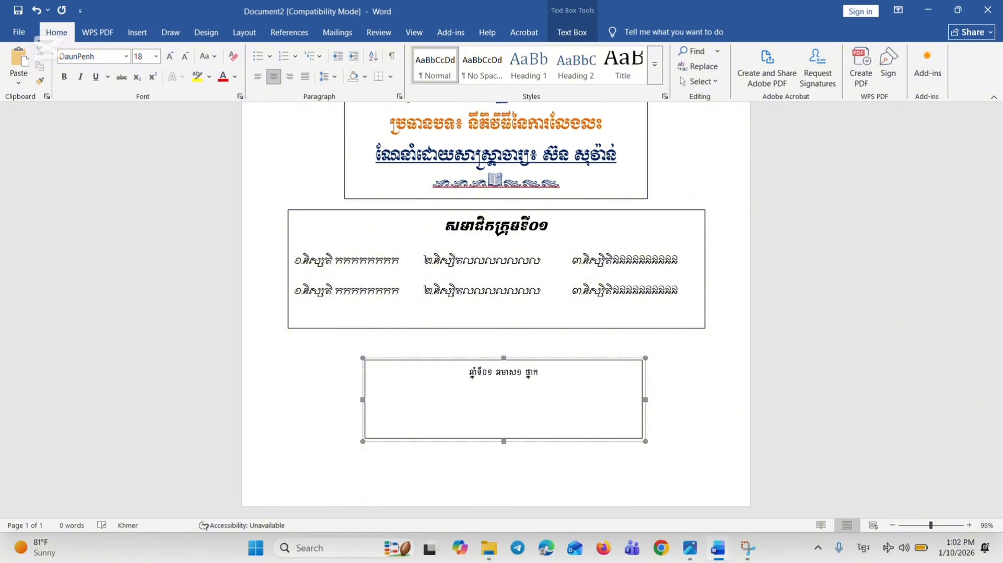
{"action": "type", "text": "់"}
Finish the line with the class name ថ្នាក់POB09, using the English keyboard layout for the Latin part
{"action": "key", "text": "alt+shift"}
{"action": "type", "text": "P"}
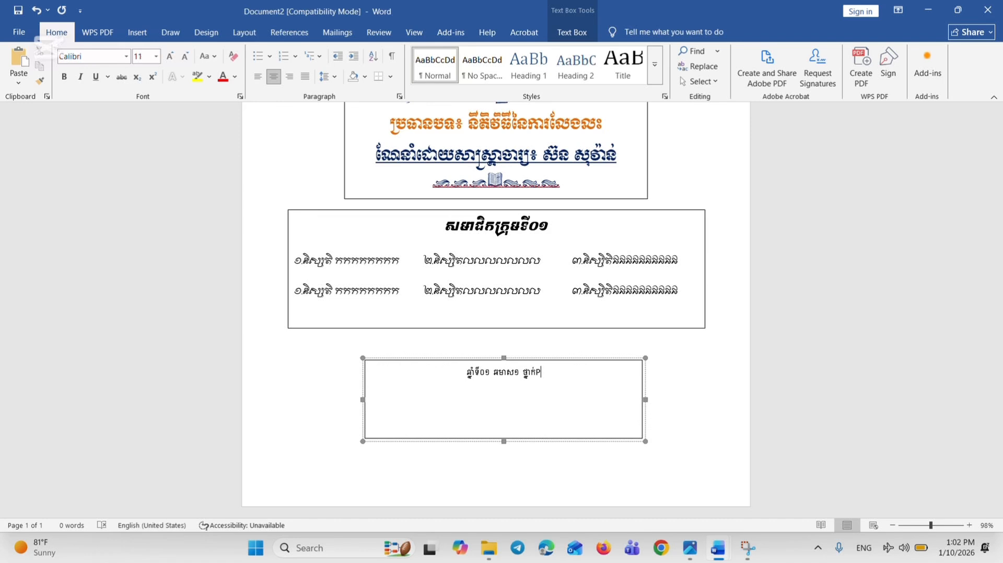
{"action": "type", "text": "OB"}
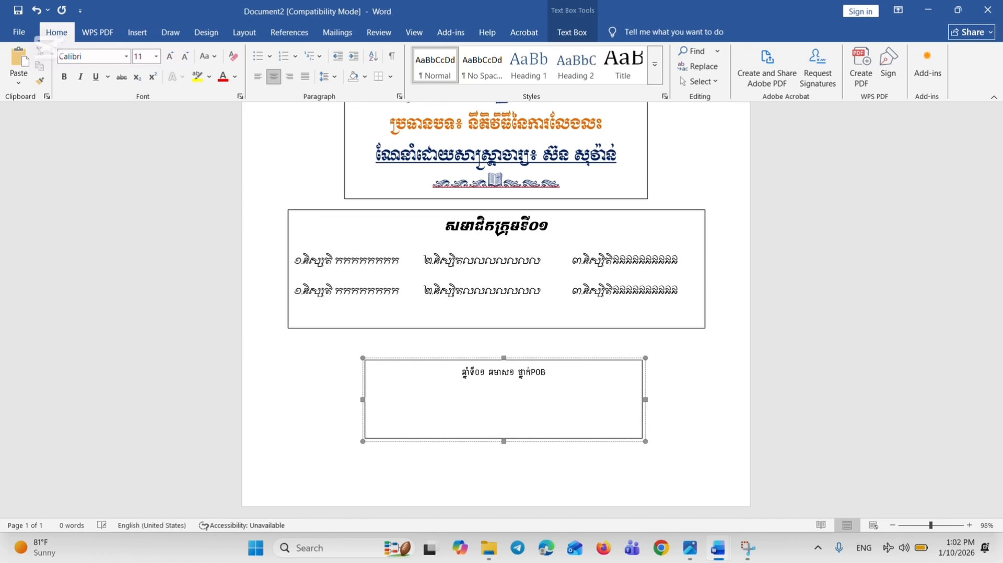
{"action": "type", "text": "09"}
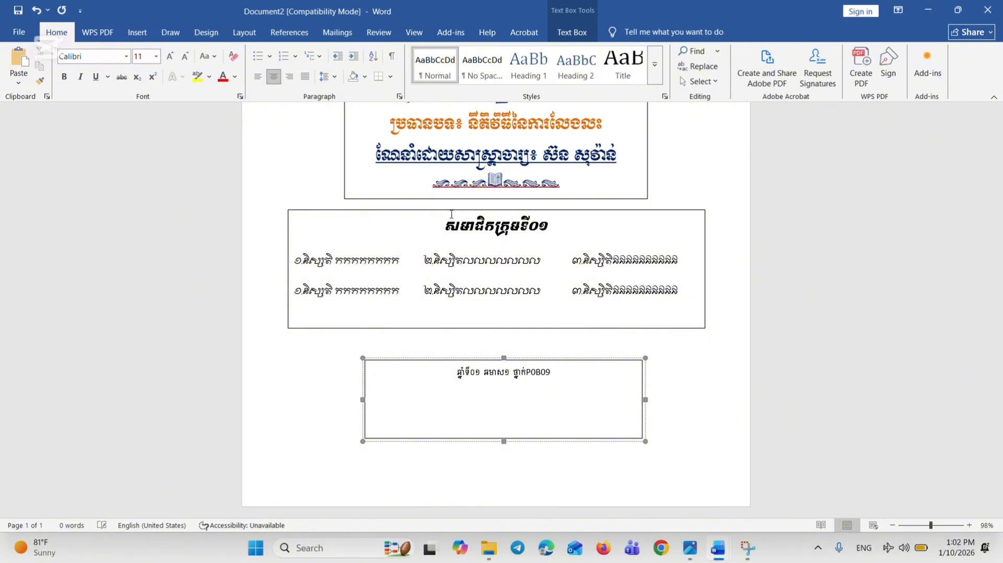
Add a second line with the academic year ឆ្នាំសិក្សា ២០២៦-២០២៧, using the Khmer keyboard layout
{"action": "key", "text": "alt+shift"}
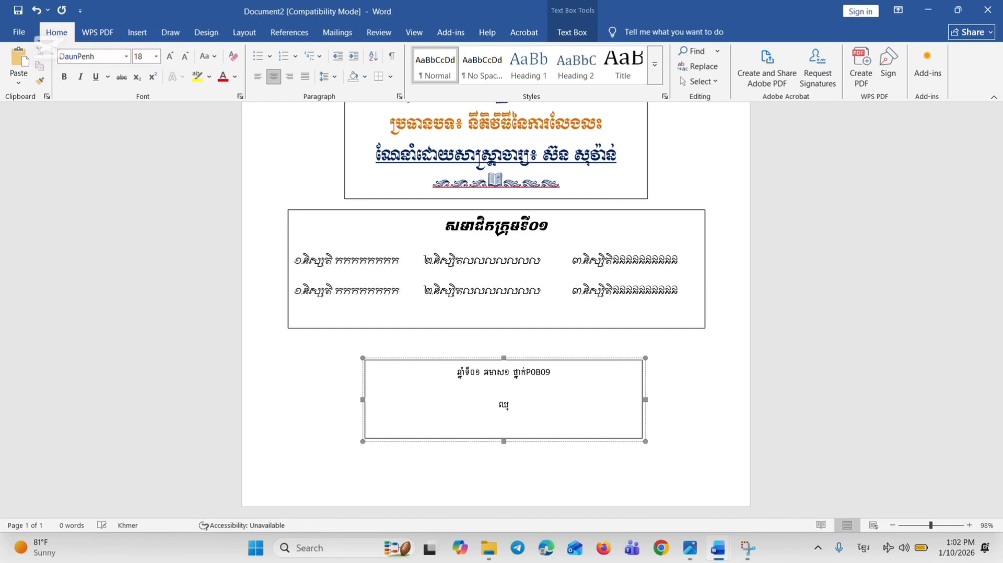
{"action": "type", "text": "សិក្ស"}
{"action": "key", "text": "BackSpace"}
{"action": "key", "text": "BackSpace"}
{"action": "key", "text": "BackSpace"}
{"action": "type", "text": "្សា ២០២៦-២០២៧"}
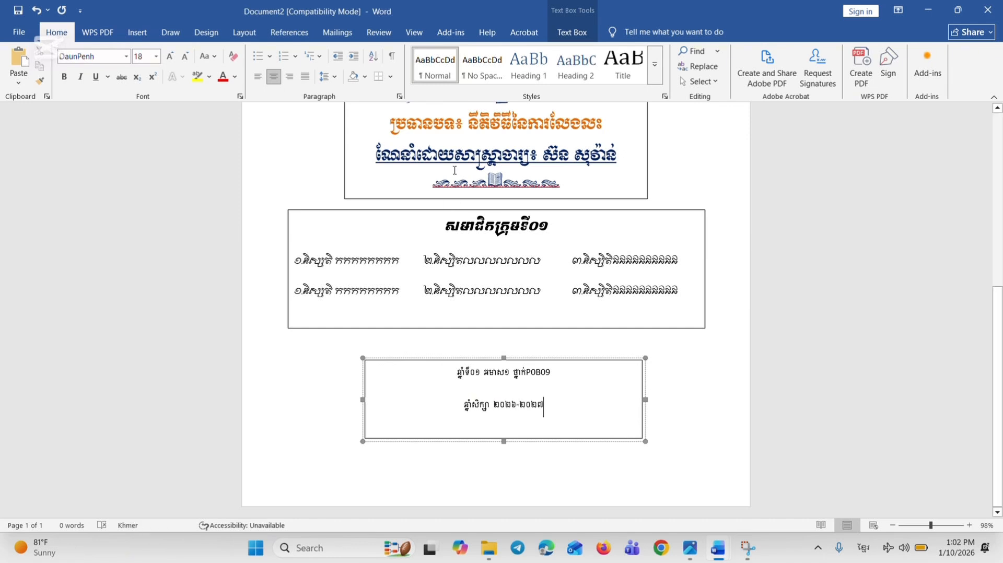
Set the font of all text in the class and academic-year box to Kh Ang TaPenh
{"action": "left_click", "coordinate": [523, 362]}
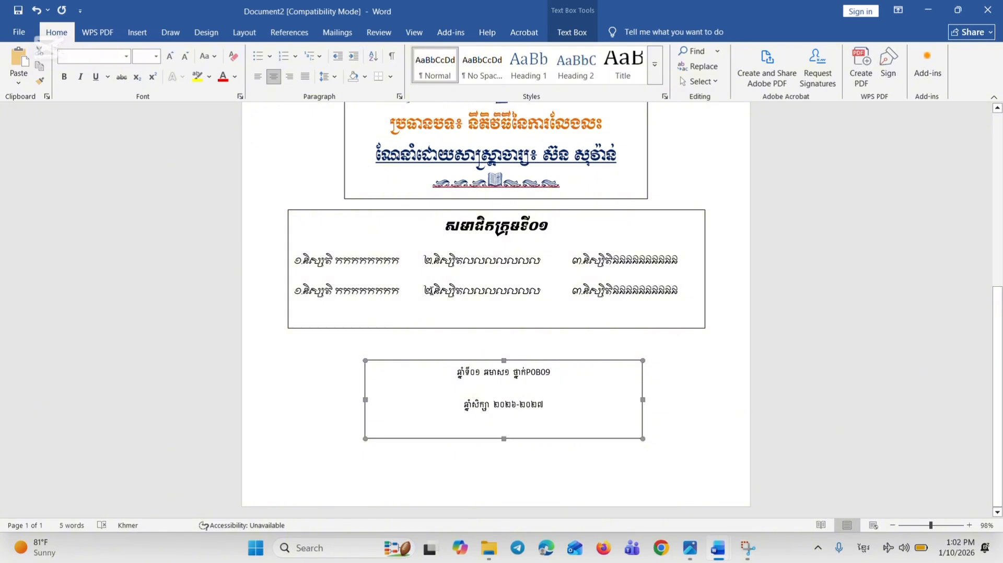
{"action": "left_click", "coordinate": [126, 56]}
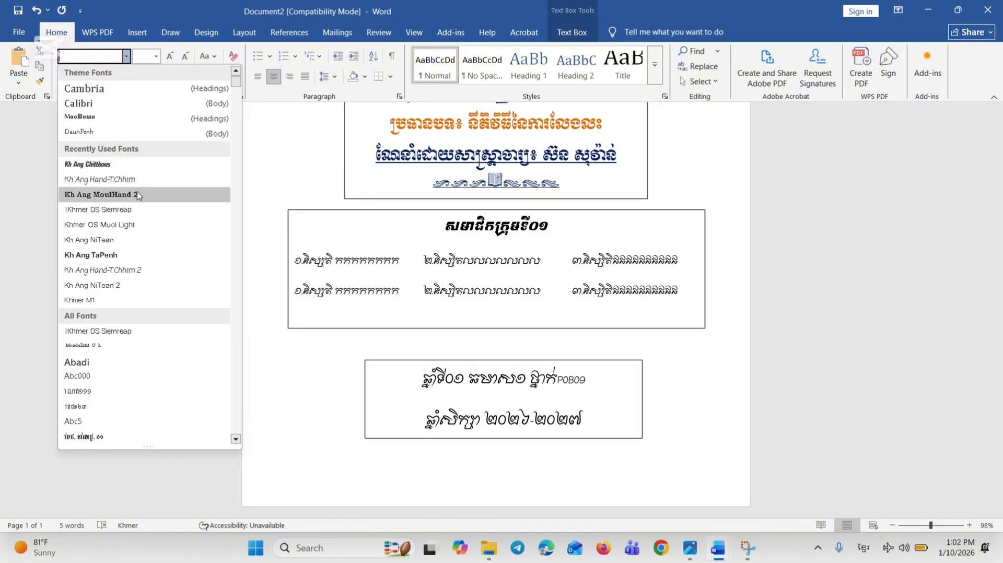
{"action": "left_click", "coordinate": [136, 259]}
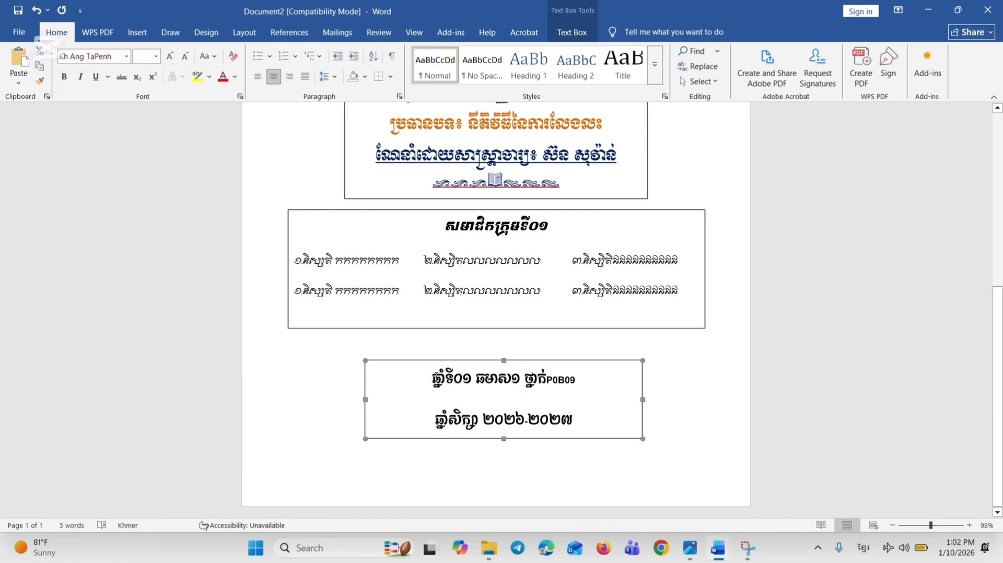
Set the line spacing of both lines in the class and academic-year box to 1.0
{"action": "left_click_drag", "start_coordinate": [446, 378], "coordinate": [578, 421]}
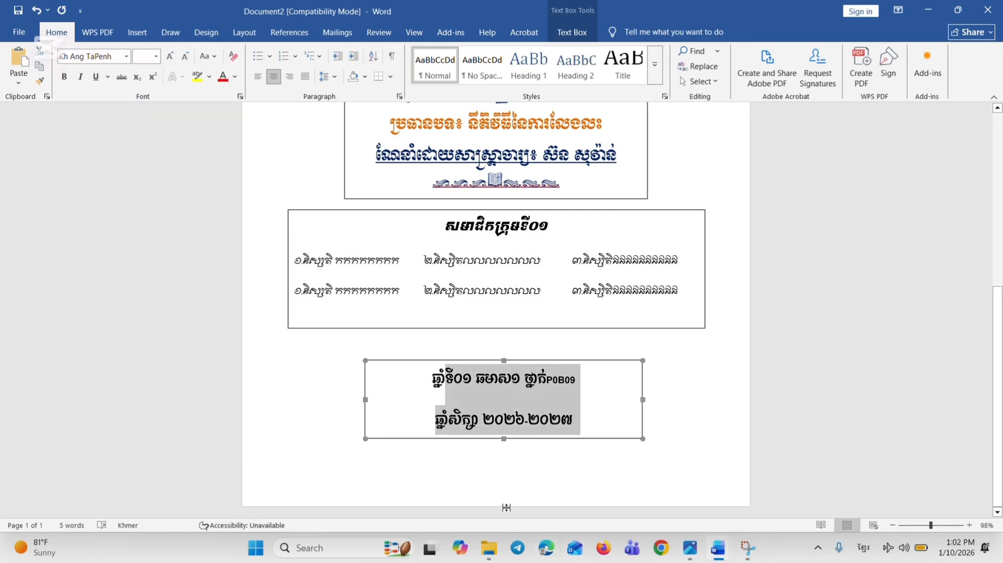
{"action": "left_click", "coordinate": [444, 379]}
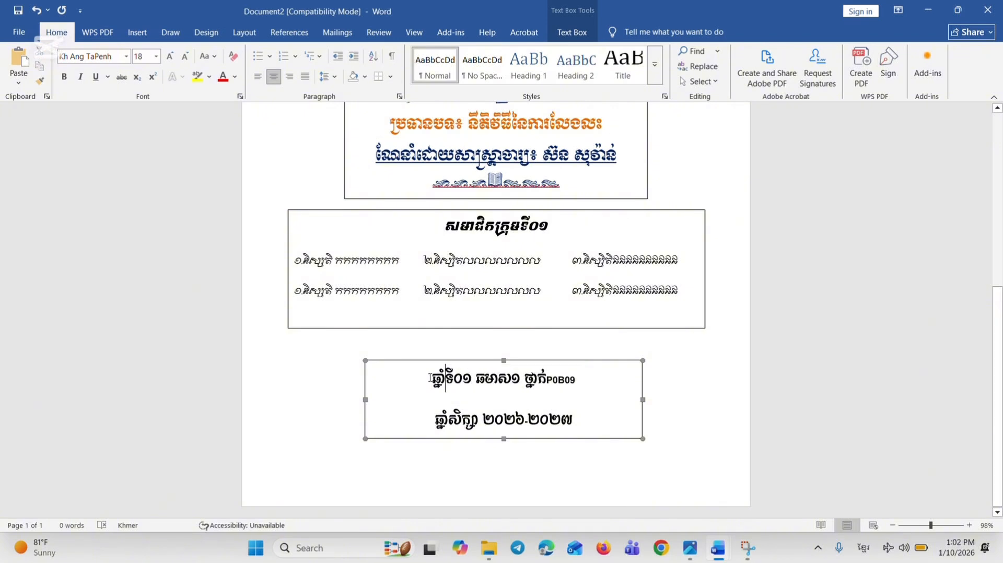
{"action": "left_click_drag", "start_coordinate": [445, 379], "coordinate": [367, 361]}
{"action": "left_click", "coordinate": [580, 420]}
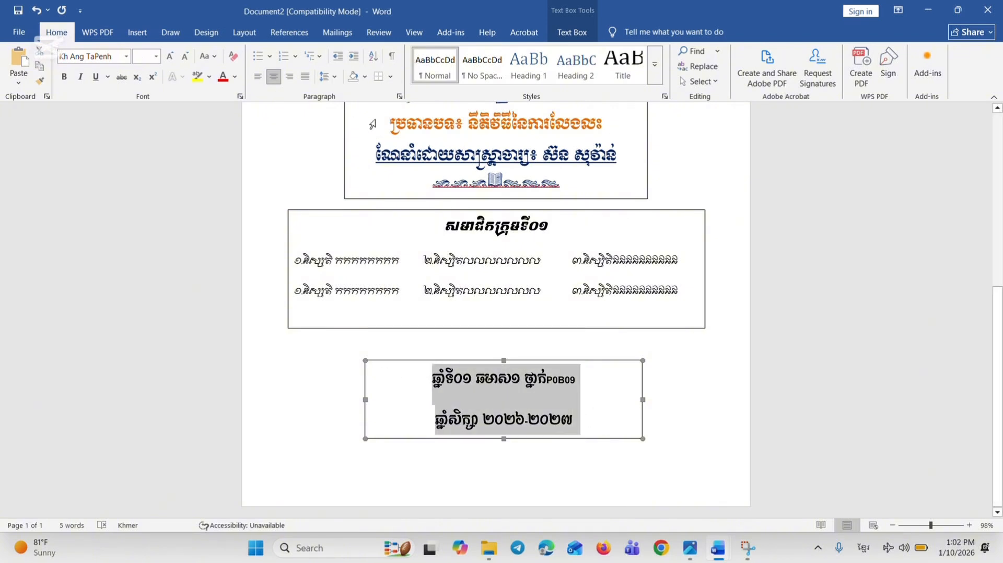
{"action": "left_click", "coordinate": [328, 76]}
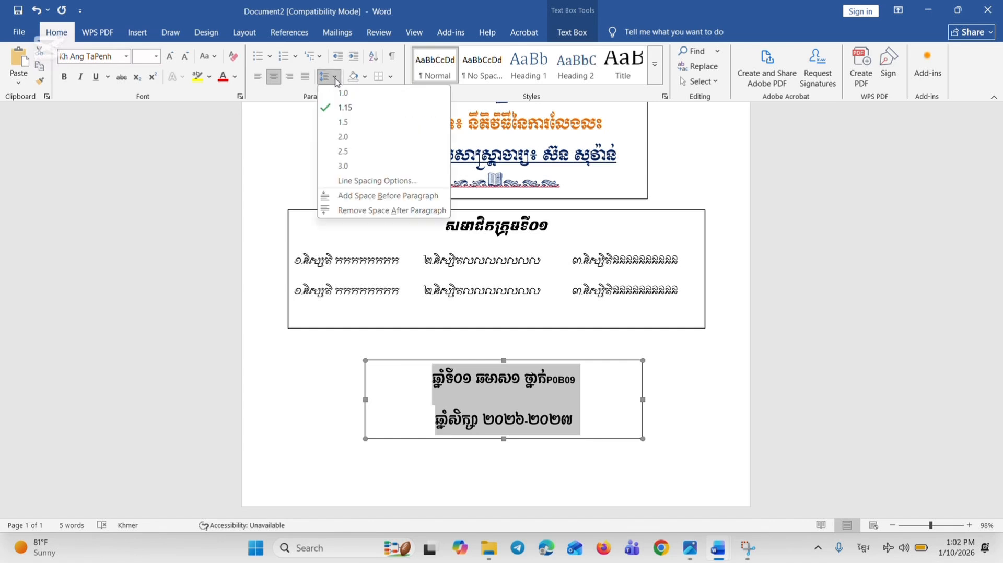
{"action": "left_click", "coordinate": [343, 93]}
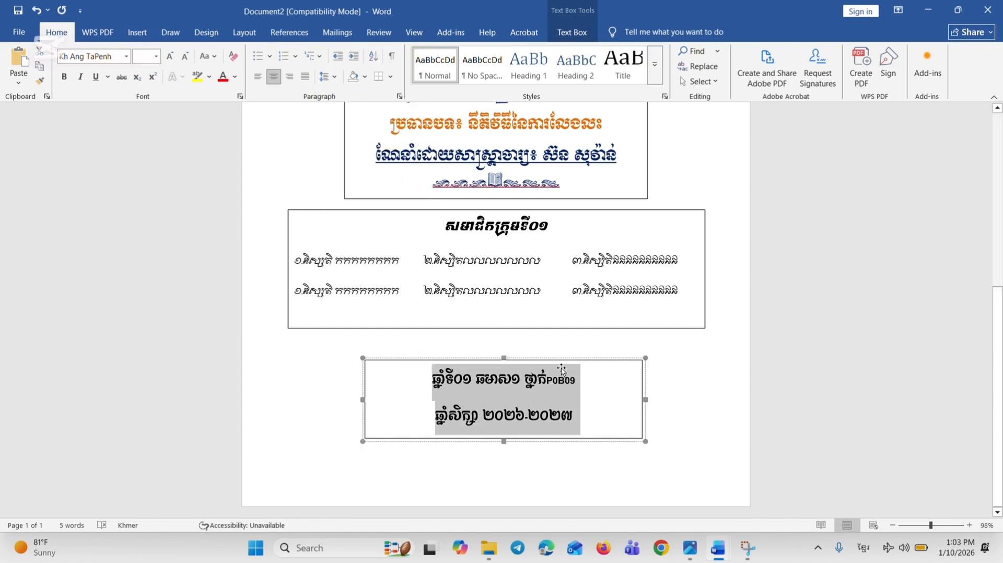
Move the class and academic-year box down near the page's lower edge and set its text size to 12
{"action": "left_click_drag", "start_coordinate": [561, 370], "coordinate": [566, 428]}
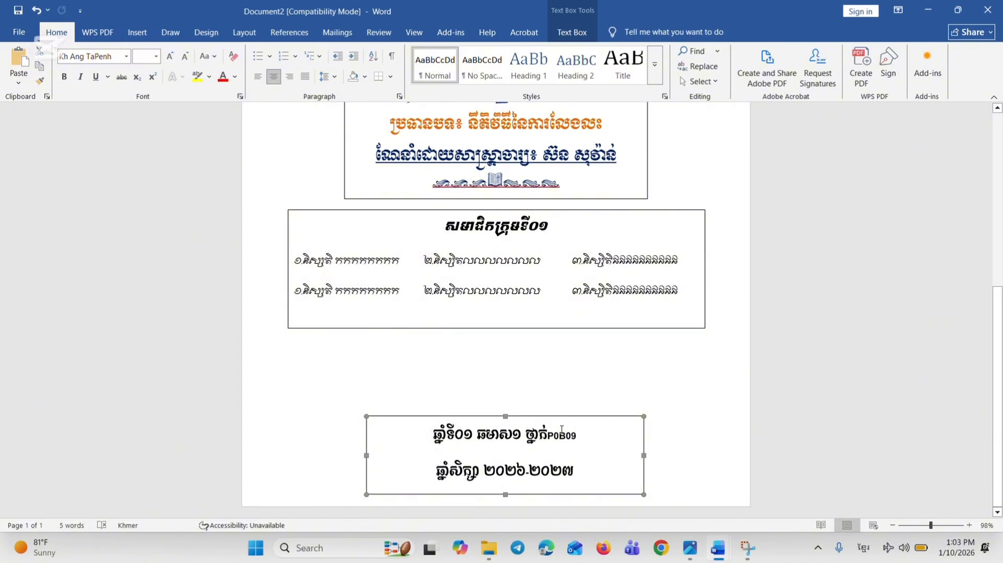
{"action": "left_click_drag", "start_coordinate": [441, 435], "coordinate": [400, 445]}
{"action": "left_click", "coordinate": [579, 472]}
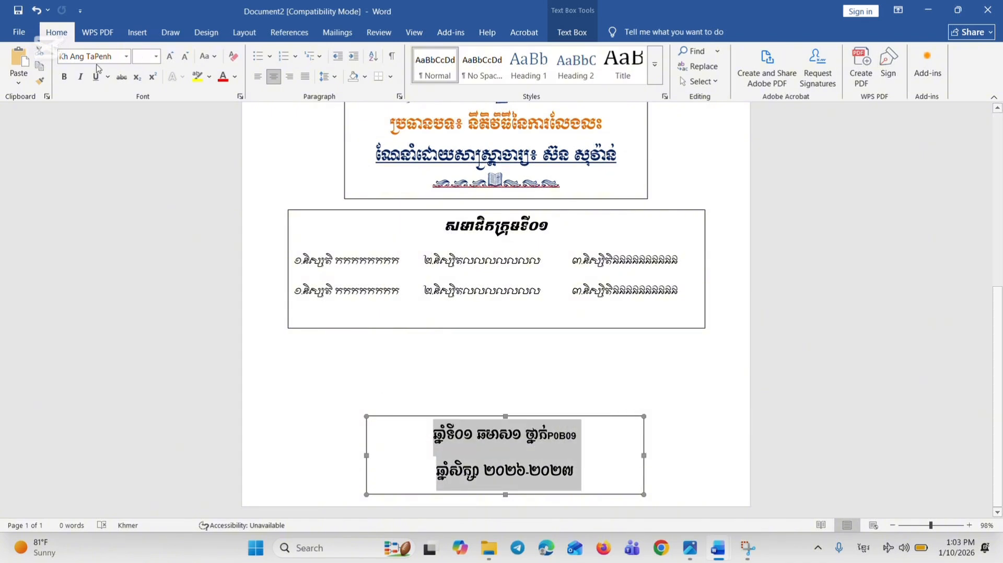
{"action": "left_click", "coordinate": [156, 58]}
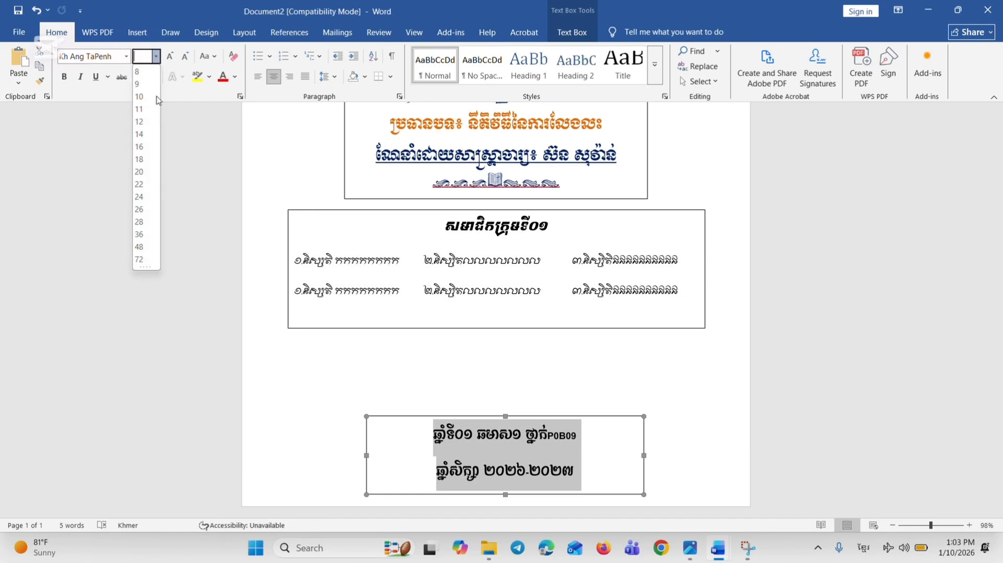
{"action": "left_click", "coordinate": [139, 121]}
Colour the class and academic-year lines red and underline them
{"action": "left_click", "coordinate": [224, 77]}
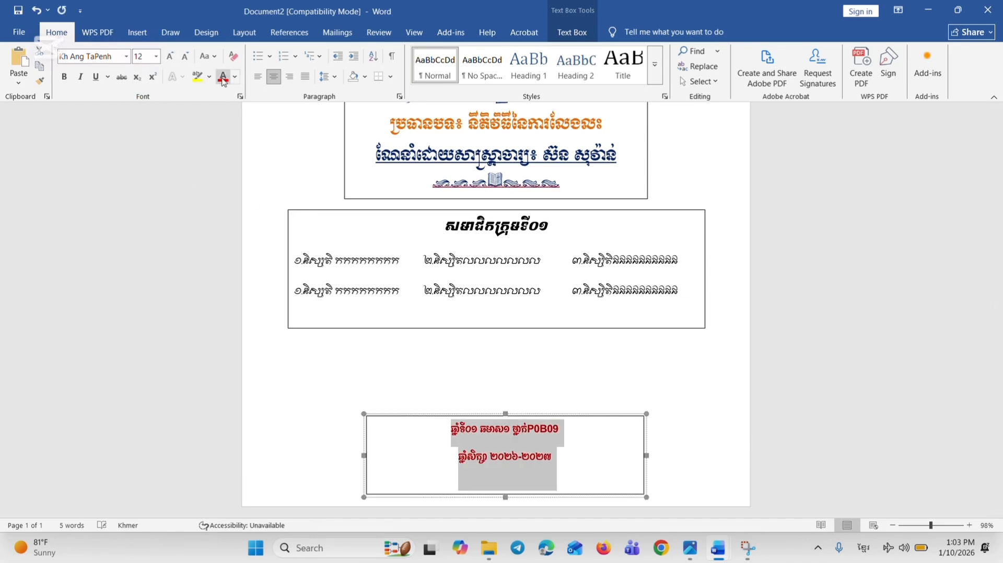
{"action": "left_click", "coordinate": [96, 76]}
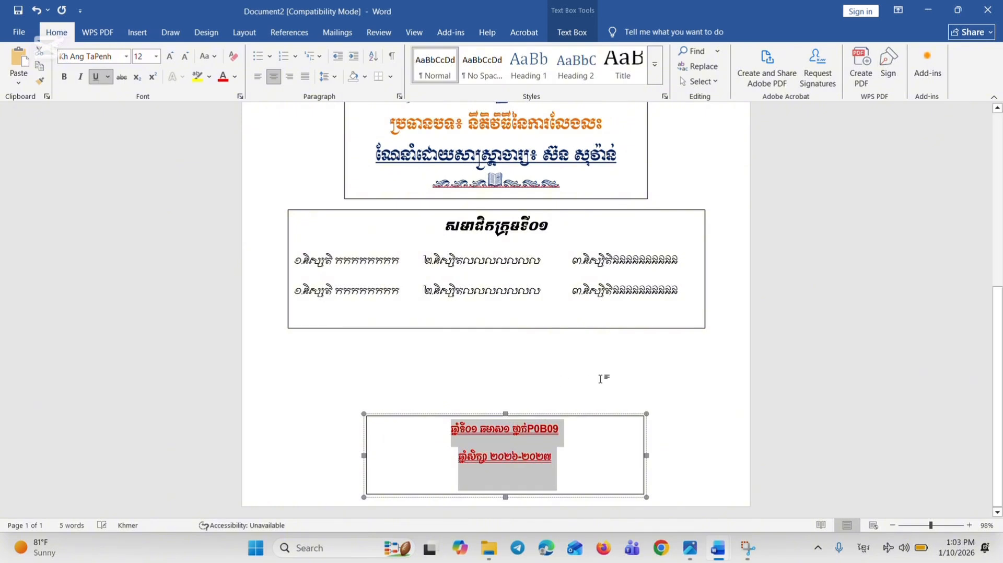
{"action": "left_click", "coordinate": [592, 401]}
{"action": "scroll", "coordinate": [526, 402], "scroll_direction": "down", "scroll_amount": 5}
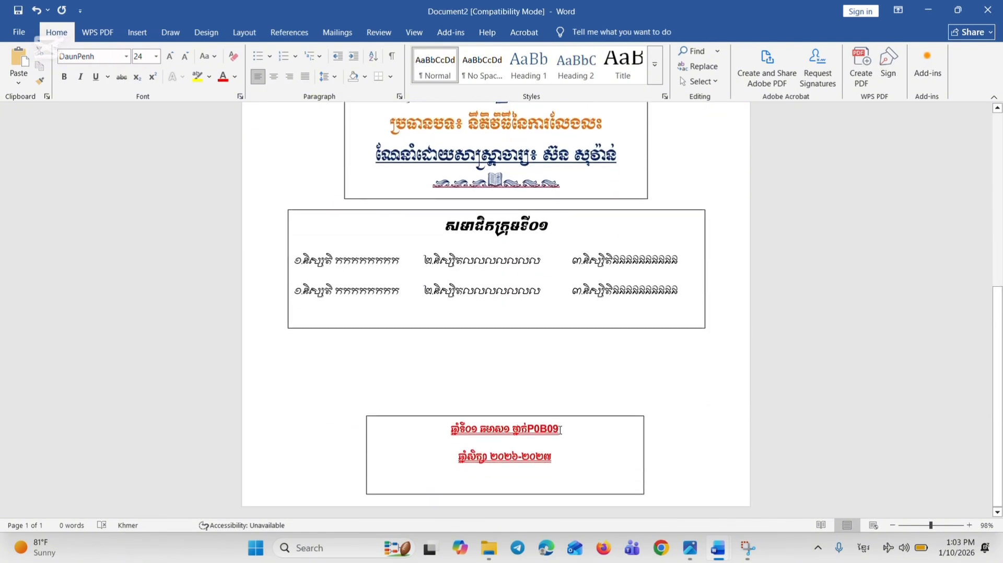
Centre the class and academic-year text box horizontally on the page using the alignment option
{"action": "left_click", "coordinate": [561, 420]}
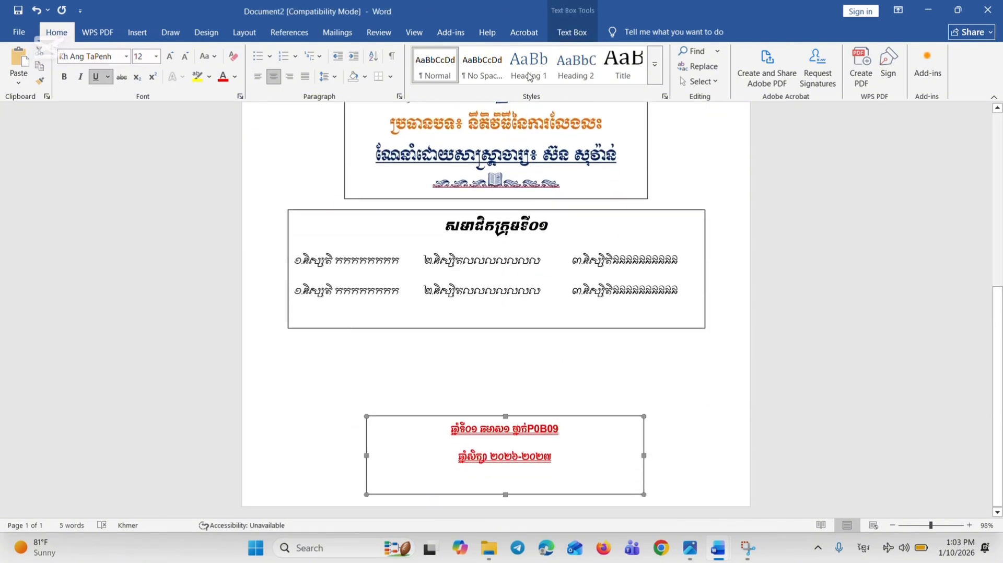
{"action": "left_click", "coordinate": [572, 32]}
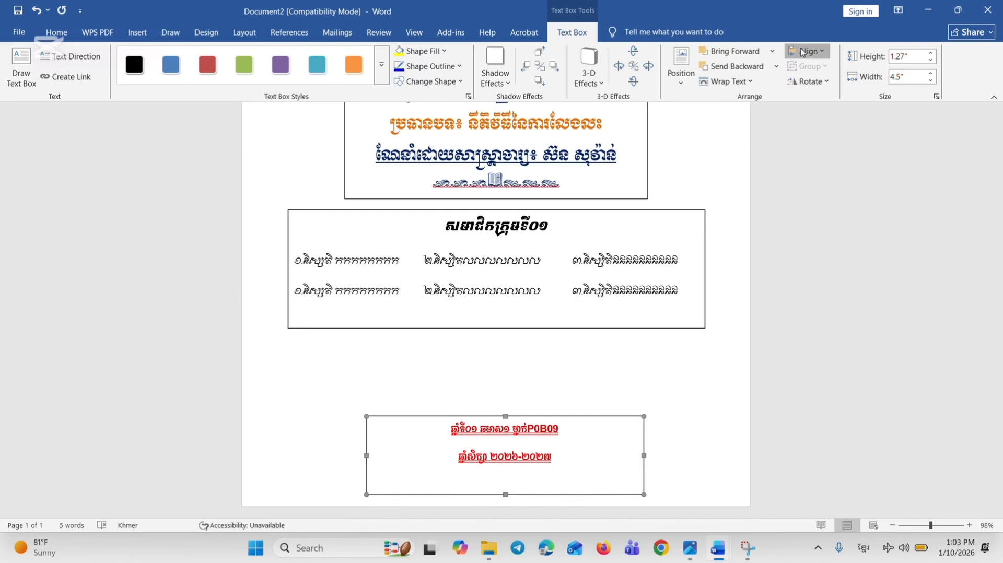
{"action": "left_click", "coordinate": [803, 52]}
{"action": "left_click", "coordinate": [810, 84]}
{"action": "left_click", "coordinate": [499, 377]}
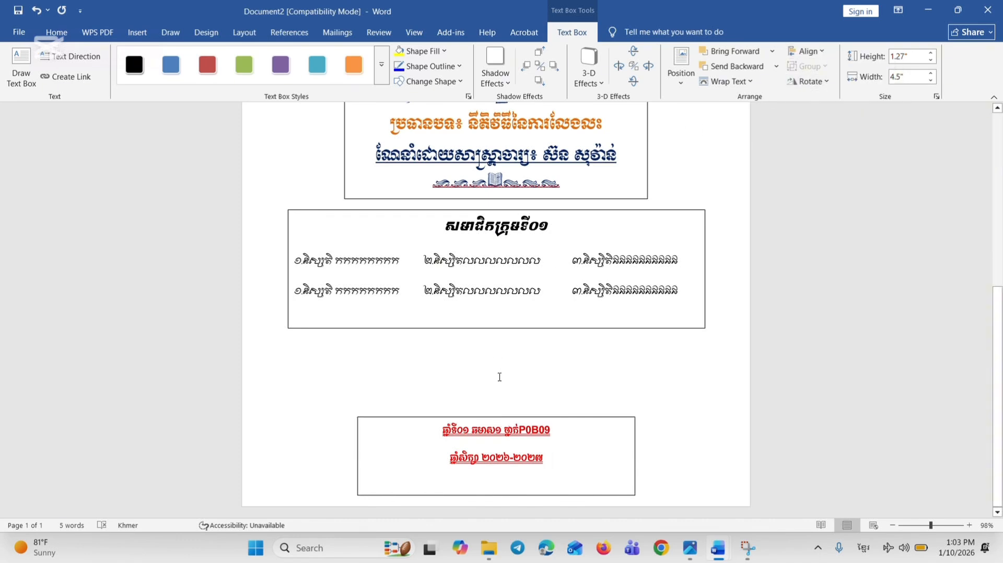
{"action": "scroll", "coordinate": [526, 332], "scroll_direction": "down", "scroll_amount": 6}
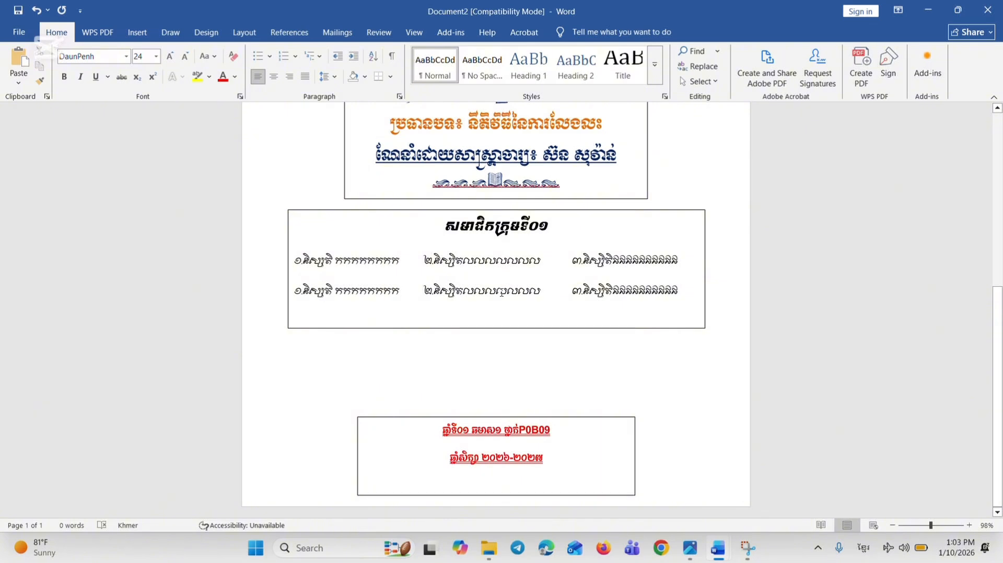
{"action": "scroll", "coordinate": [502, 292], "scroll_direction": "up", "scroll_amount": 1}
{"action": "scroll", "coordinate": [526, 371], "scroll_direction": "up", "scroll_amount": 10}
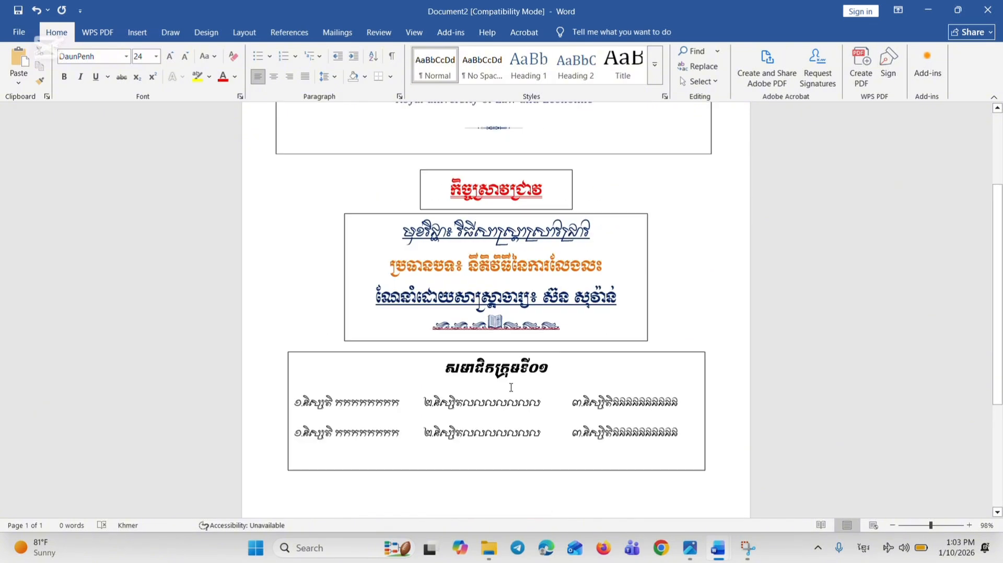
{"action": "left_click", "coordinate": [475, 199]}
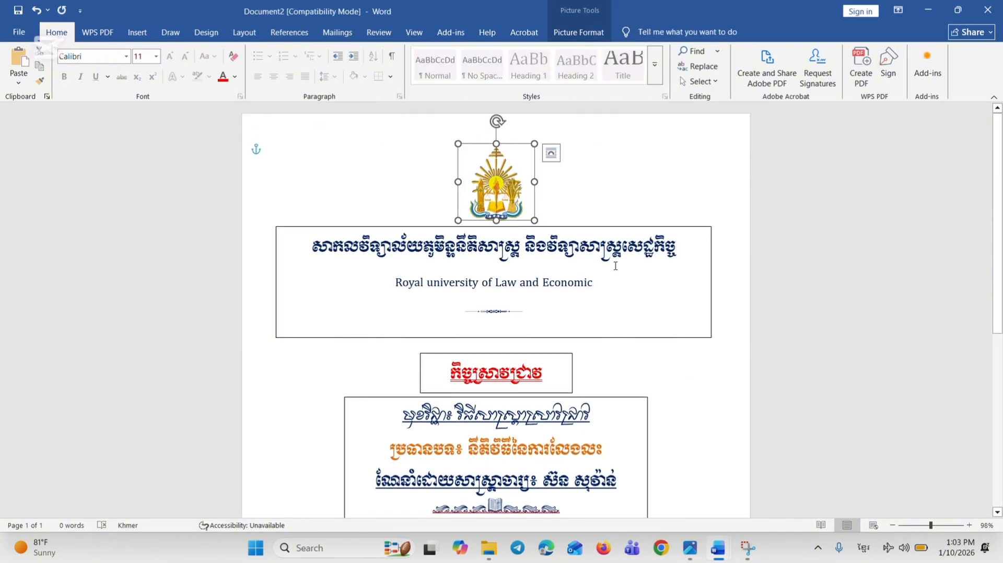
{"action": "left_click_drag", "start_coordinate": [931, 526], "coordinate": [916, 529]}
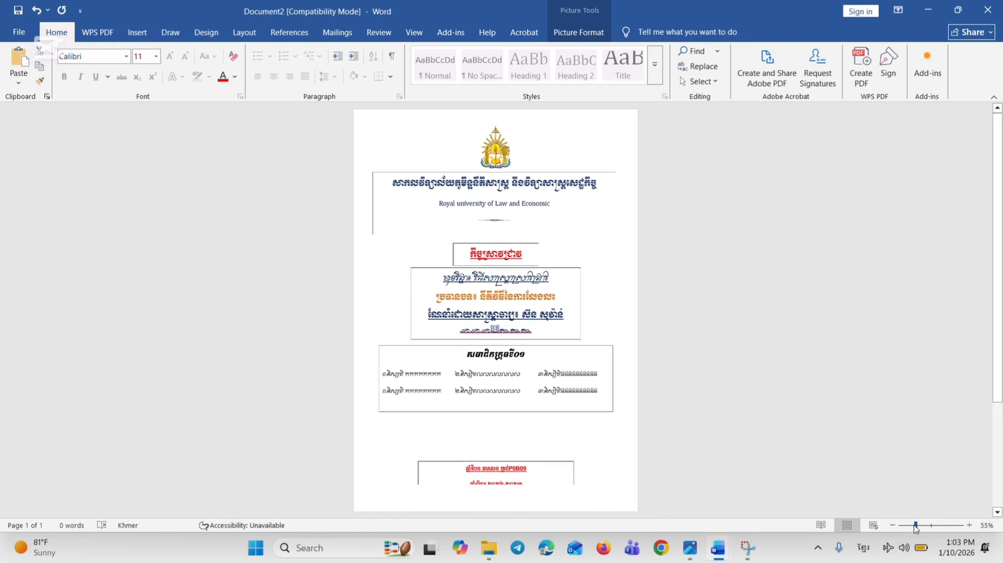
{"action": "left_click", "coordinate": [592, 365]}
{"action": "left_click", "coordinate": [552, 268]}
{"action": "left_click", "coordinate": [542, 259]}
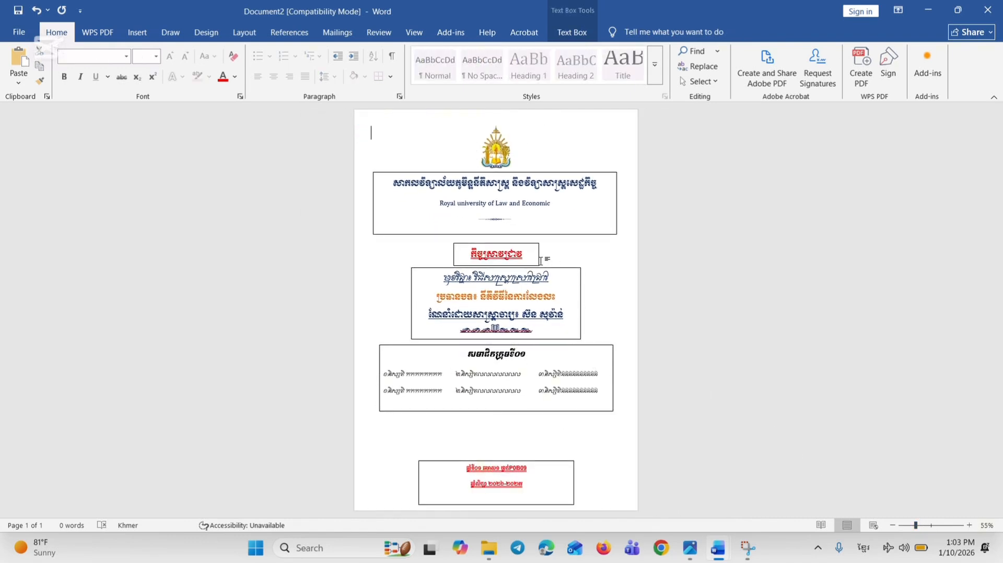
{"action": "left_click", "coordinate": [531, 413]}
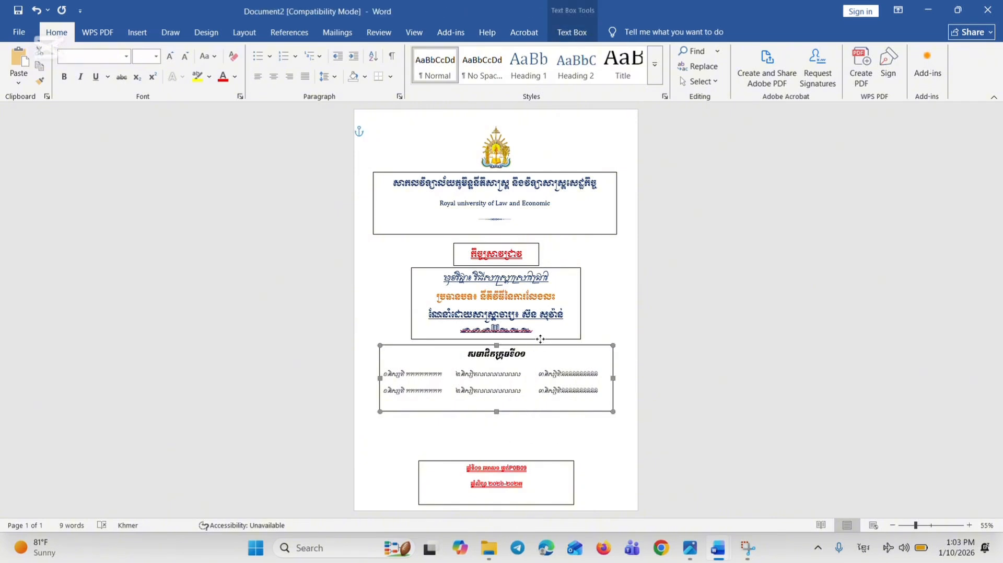
{"action": "left_click", "coordinate": [541, 339], "text": "shift"}
{"action": "left_click", "coordinate": [532, 248], "text": "shift"}
{"action": "left_click", "coordinate": [531, 234], "text": "shift"}
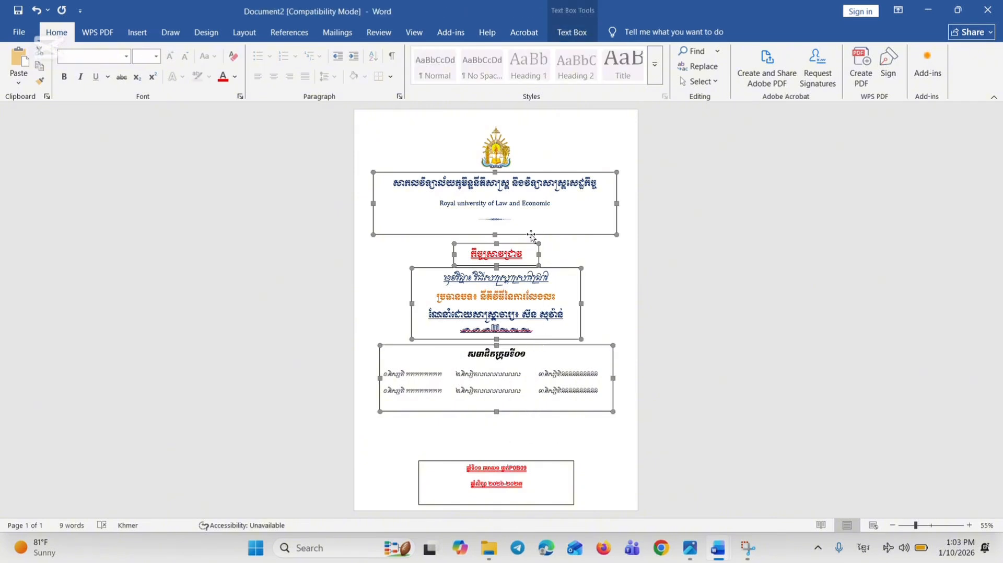
{"action": "left_click", "coordinate": [499, 149]}
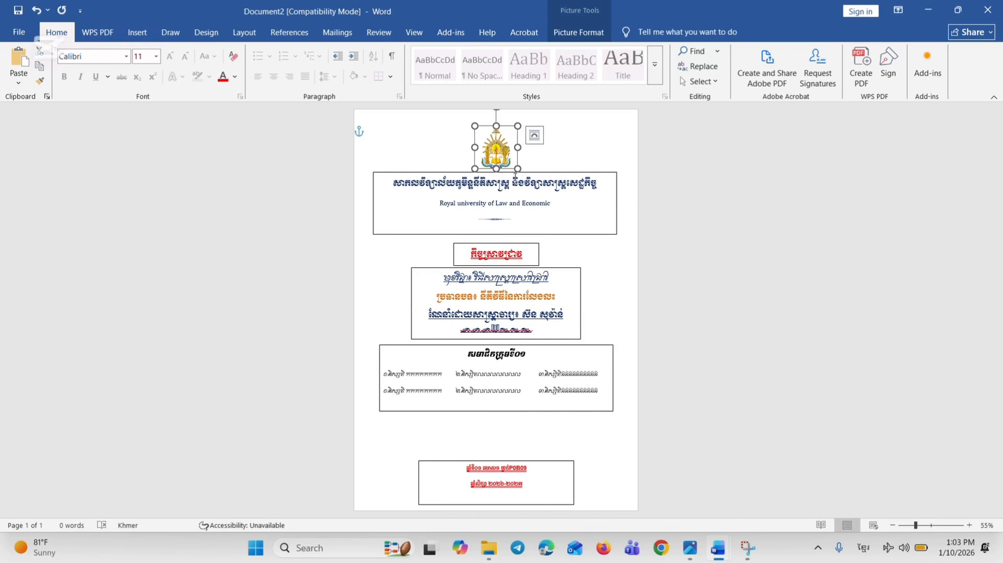
{"action": "left_click", "coordinate": [613, 172]}
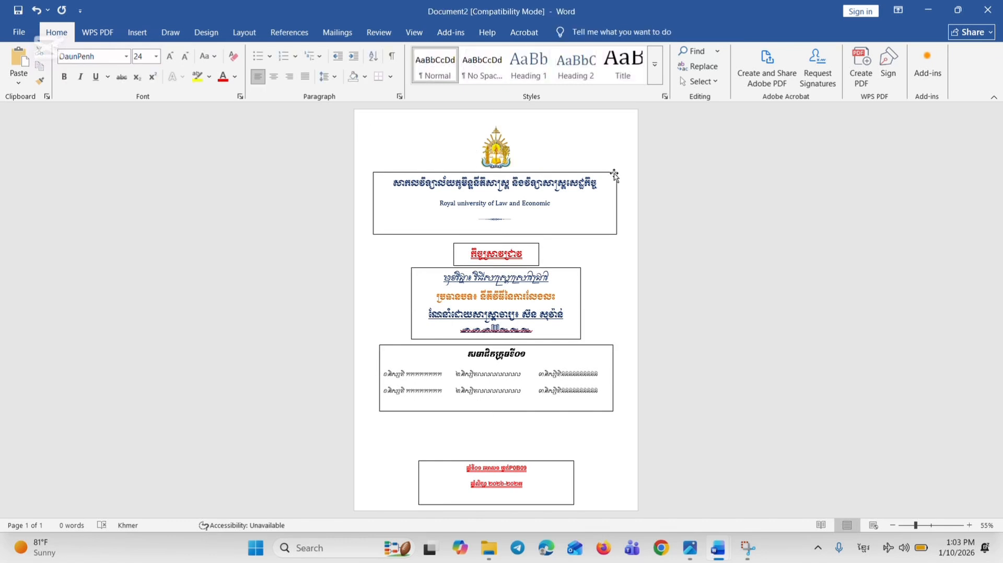
{"action": "left_click", "coordinate": [496, 153]}
{"action": "left_click", "coordinate": [529, 235]}
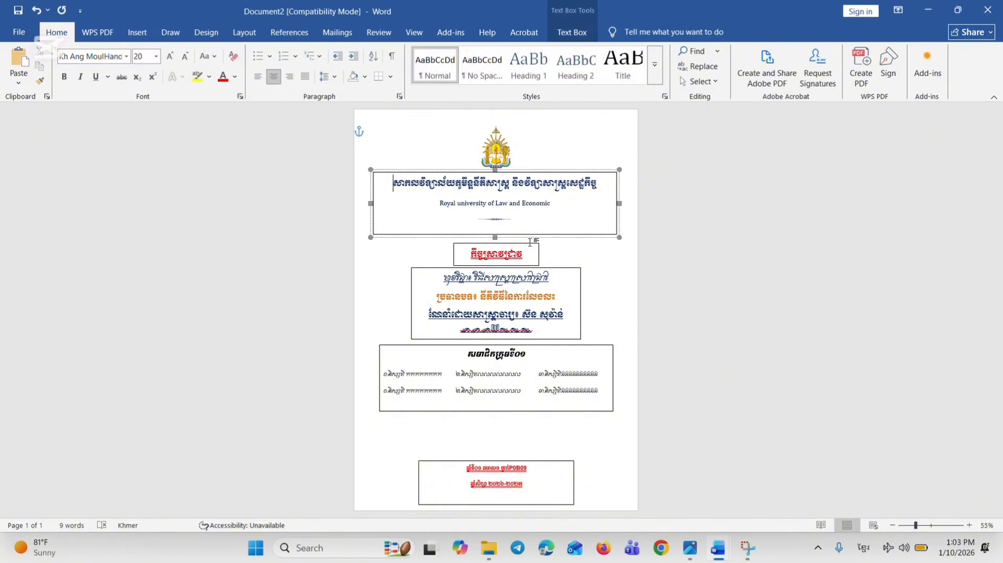
Select the group-members box together with the subject and lecturer box and move both down, closer to the class and academic-year box
{"action": "left_click", "coordinate": [567, 414]}
{"action": "left_click", "coordinate": [549, 354]}
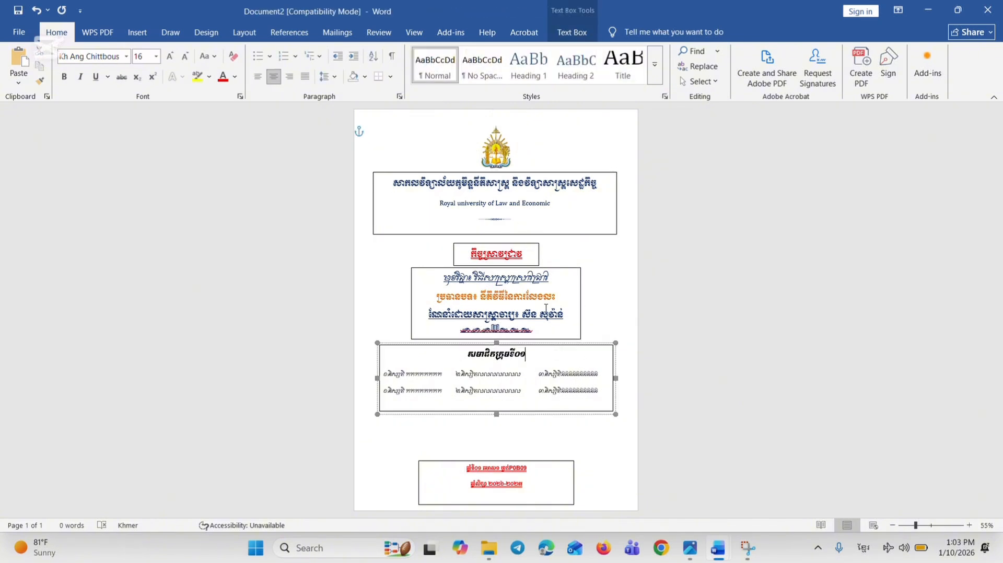
{"action": "left_click", "coordinate": [548, 304], "text": "shift"}
{"action": "key", "text": "Down"}
{"action": "key", "text": "Down"}
{"action": "key", "text": "Down"}
{"action": "key", "text": "Down"}
{"action": "key", "text": "Down"}
{"action": "key", "text": "Down"}
{"action": "key", "text": "Down"}
{"action": "key", "text": "Down"}
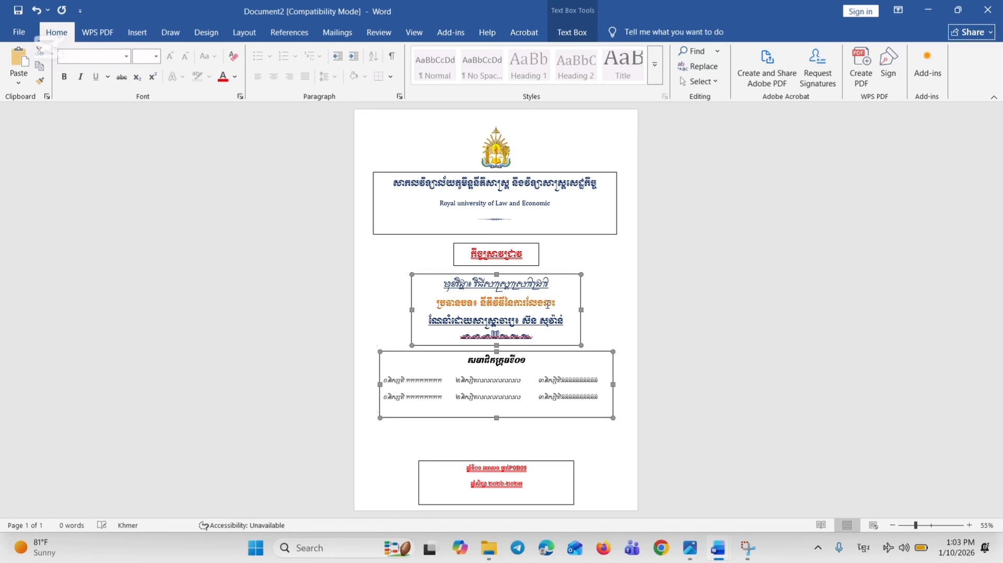
{"action": "key", "text": "Down"}
{"action": "key", "text": "Down"}
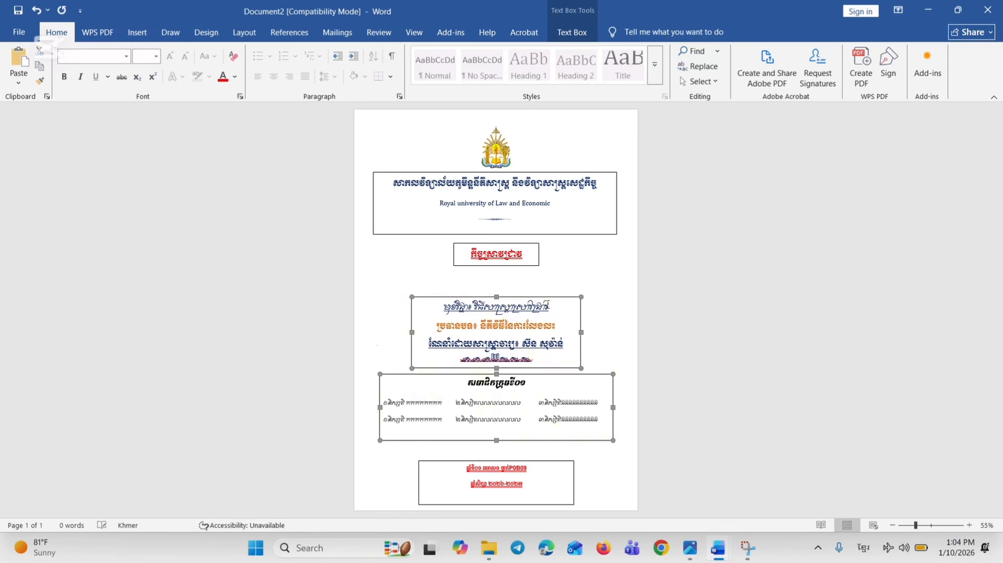
{"action": "key", "text": "Down"}
{"action": "key", "text": "Down"}
{"action": "key", "text": "Down"}
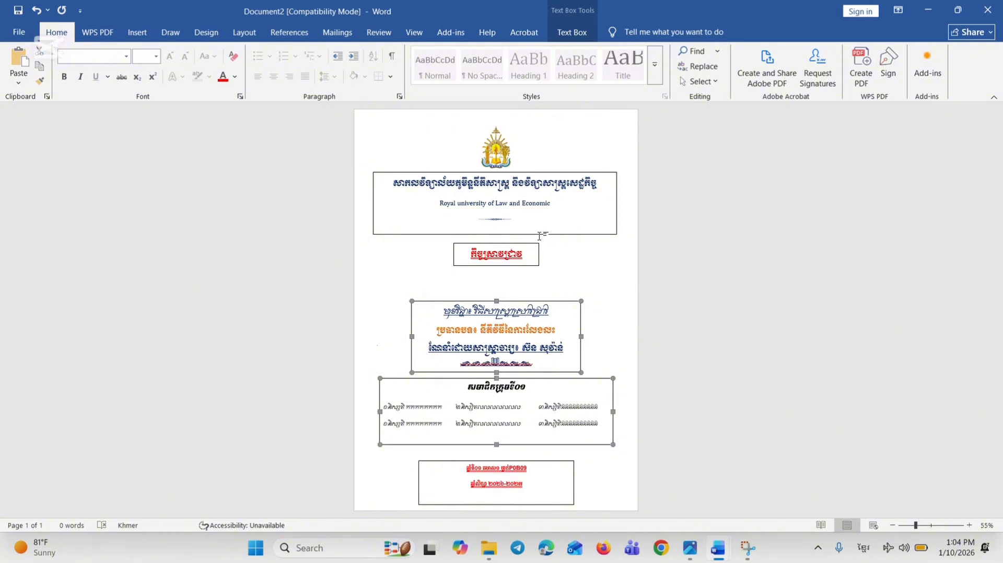
Move the red research heading box down to sit between the university name box and the subject box
{"action": "left_click", "coordinate": [528, 246]}
{"action": "left_click", "coordinate": [529, 244]}
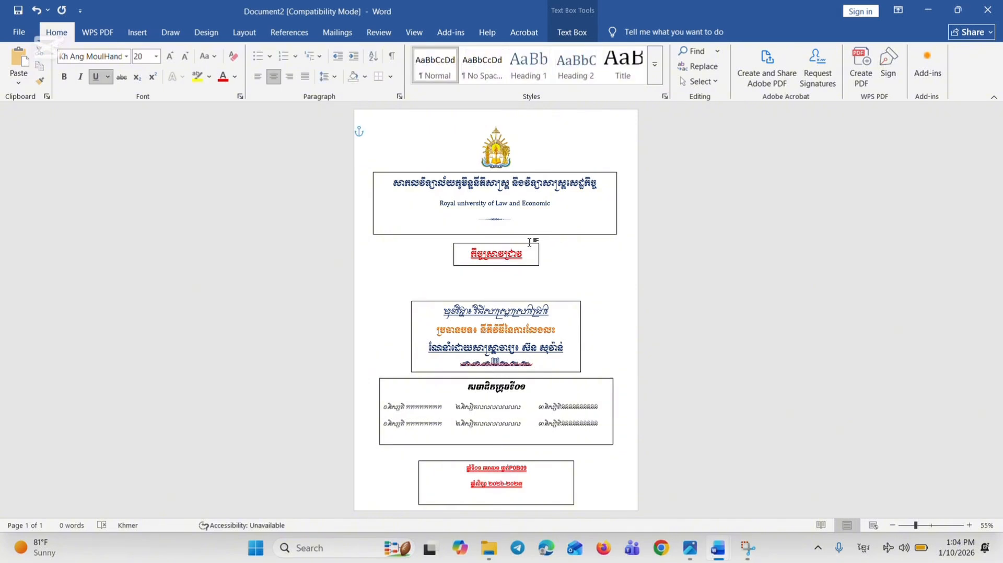
{"action": "key", "text": "Down"}
{"action": "key", "text": "Down"}
{"action": "key", "text": "Down"}
{"action": "key", "text": "Down"}
{"action": "key", "text": "Down"}
{"action": "key", "text": "Down"}
{"action": "key", "text": "Down"}
{"action": "key", "text": "Down"}
{"action": "key", "text": "Down"}
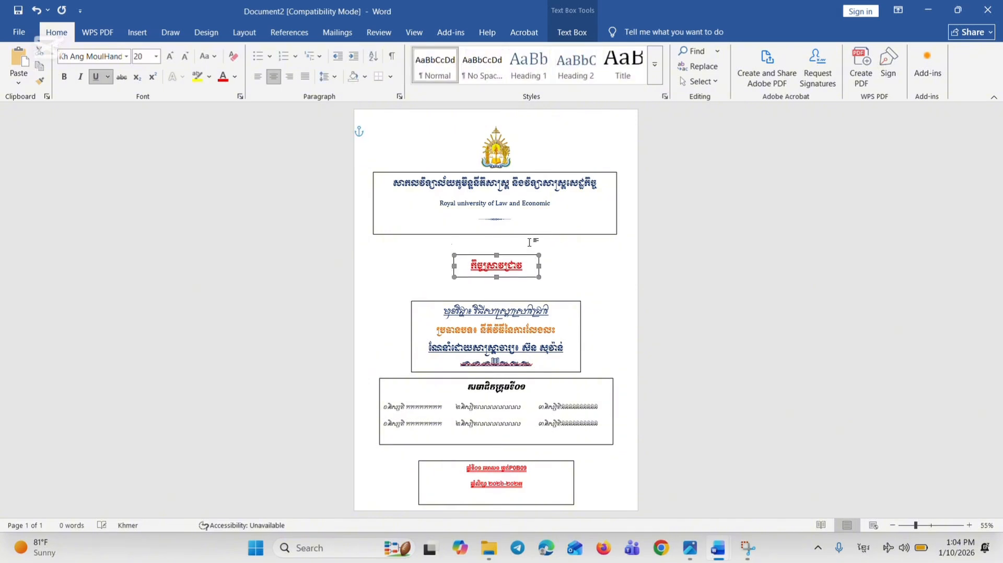
Nudge the university emblem slightly down towards the university name box, then put the focus in that box
{"action": "left_click", "coordinate": [540, 192]}
{"action": "left_click", "coordinate": [496, 157]}
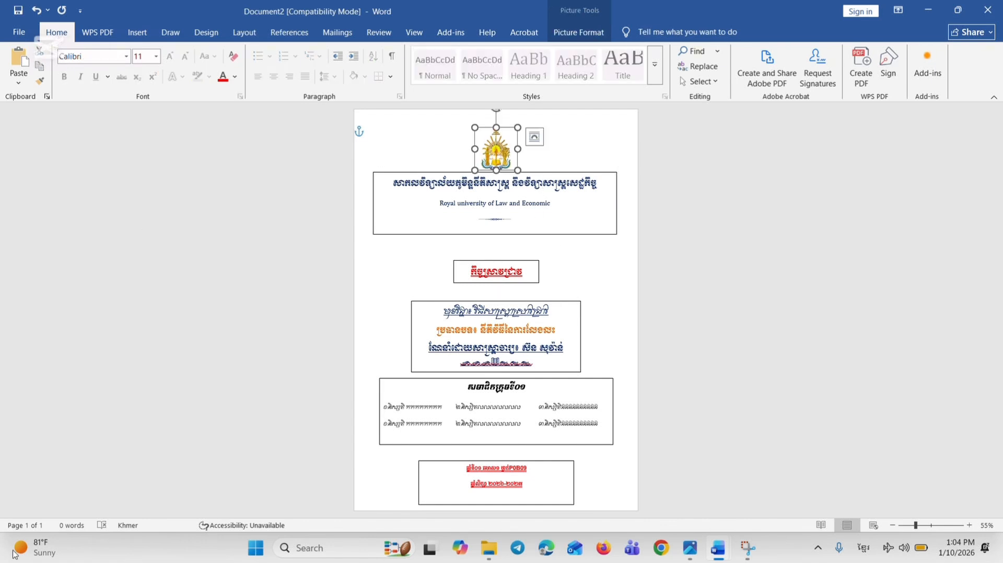
{"action": "left_click", "coordinate": [531, 219]}
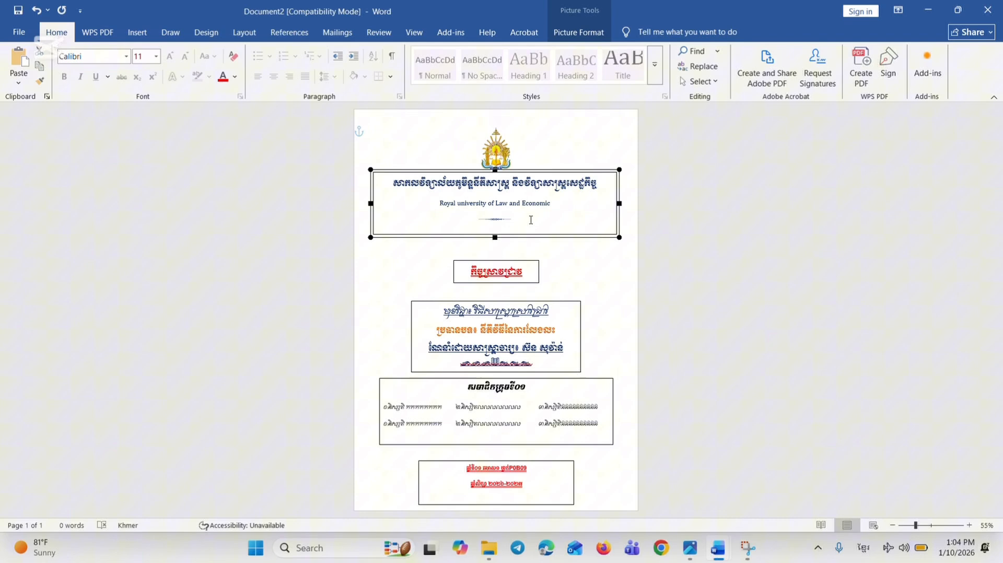
Move the university name box down until its lower edge reaches the red research heading box
{"action": "left_click", "coordinate": [555, 236]}
{"action": "key", "text": "Down"}
{"action": "left_click", "coordinate": [554, 237]}
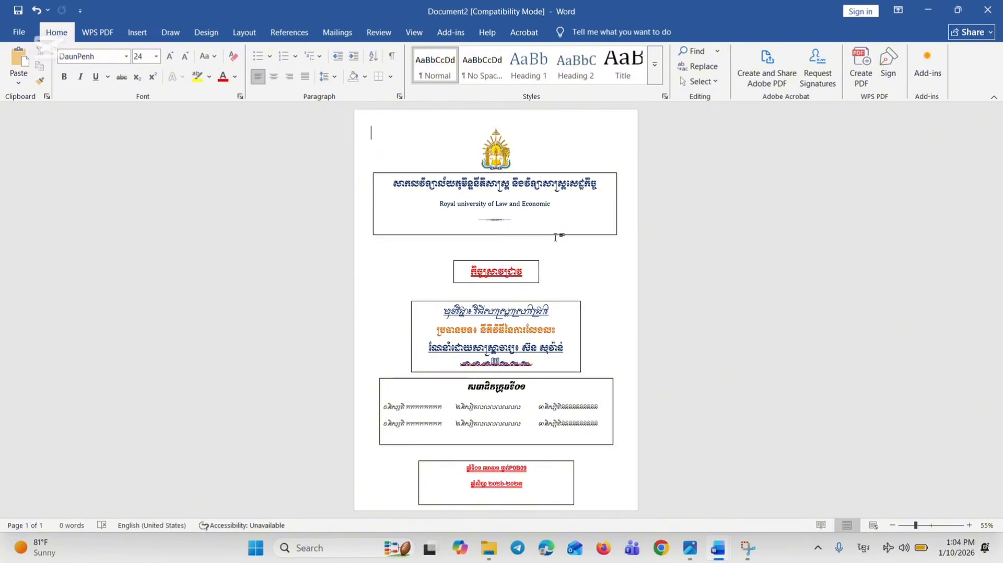
{"action": "left_click", "coordinate": [574, 235]}
{"action": "key", "text": "Down"}
{"action": "key", "text": "Down"}
{"action": "key", "text": "Down"}
{"action": "key", "text": "Down"}
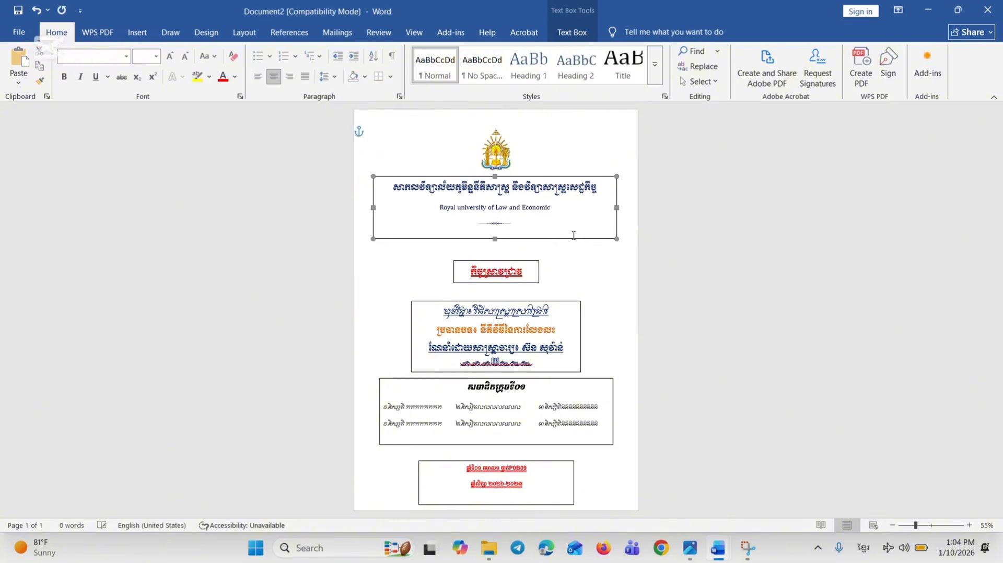
{"action": "key", "text": "Down"}
{"action": "key", "text": "Down"}
{"action": "key", "text": "Down"}
{"action": "key", "text": "Down"}
{"action": "key", "text": "Down"}
{"action": "key", "text": "Down"}
{"action": "key", "text": "Down"}
{"action": "key", "text": "Down"}
{"action": "key", "text": "Down"}
{"action": "key", "text": "Down"}
{"action": "key", "text": "Down"}
{"action": "key", "text": "Down"}
{"action": "key", "text": "Down"}
{"action": "key", "text": "Down"}
{"action": "key", "text": "Down"}
{"action": "key", "text": "Down"}
{"action": "key", "text": "Down"}
{"action": "key", "text": "Down"}
{"action": "key", "text": "Down"}
{"action": "key", "text": "Down"}
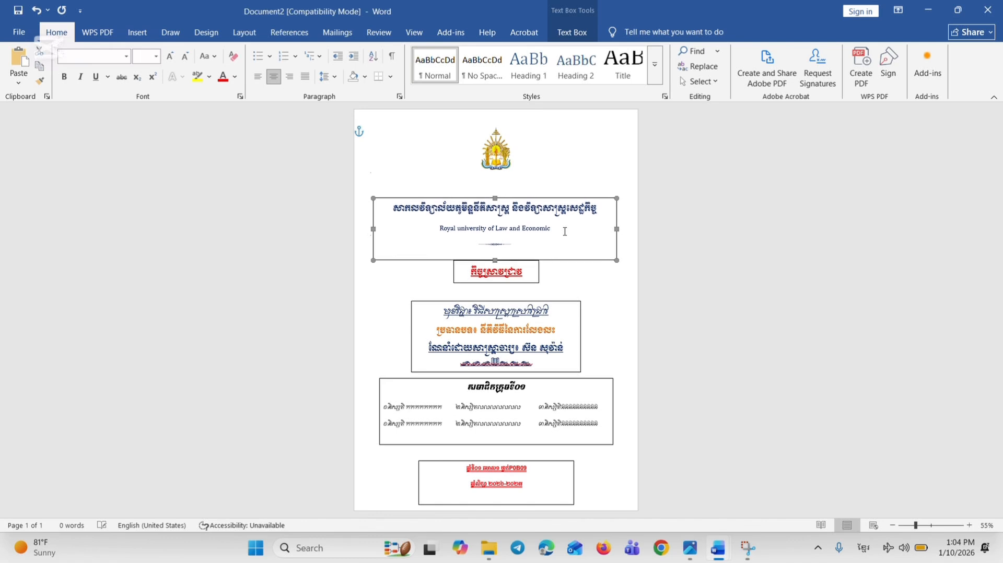
{"action": "key", "text": "Down"}
{"action": "key", "text": "Down"}
{"action": "key", "text": "Down"}
Move the university emblem down to sit just above the university name box
{"action": "left_click_drag", "start_coordinate": [499, 159], "coordinate": [499, 182]}
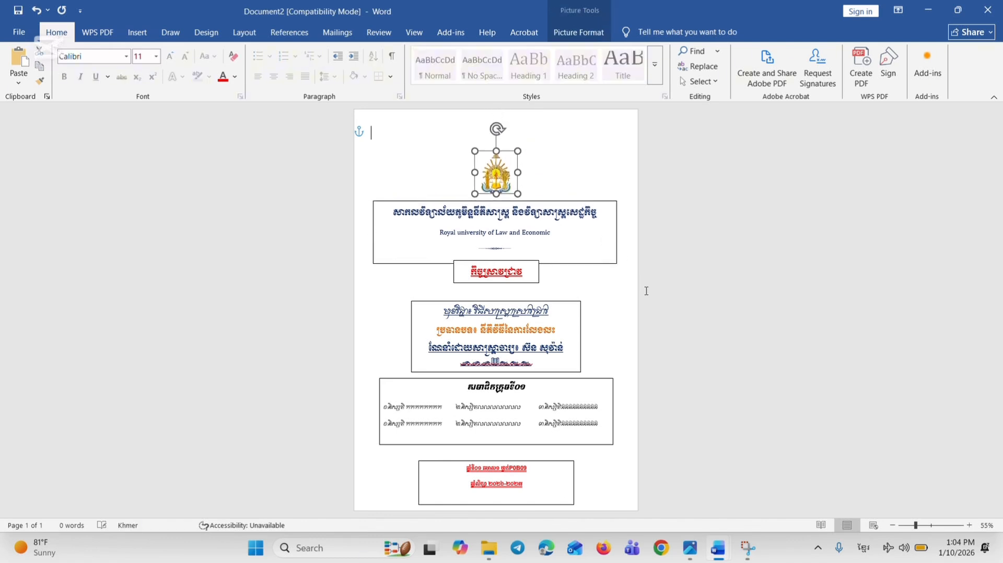
{"action": "left_click", "coordinate": [646, 268]}
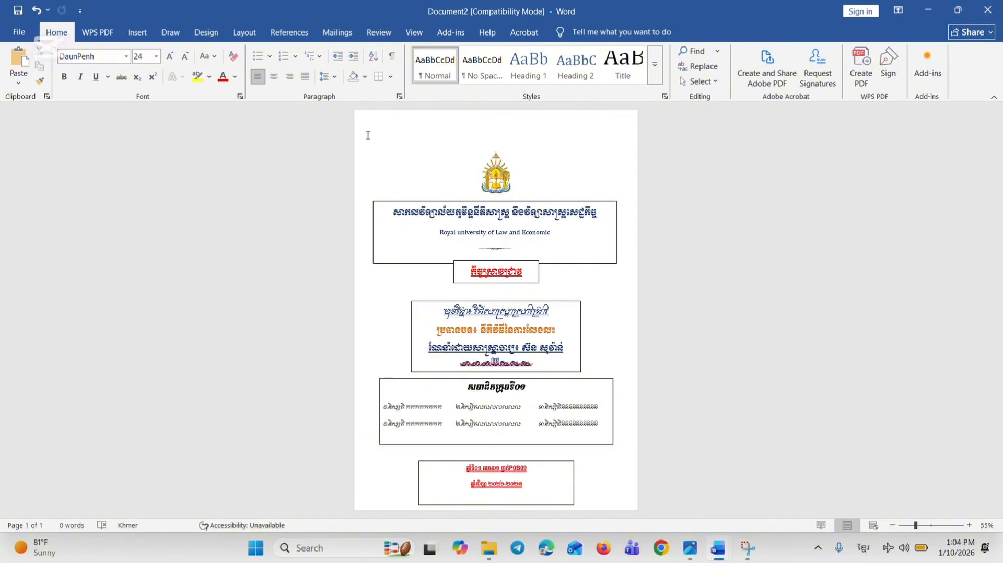
{"action": "key", "text": "ctrl+a"}
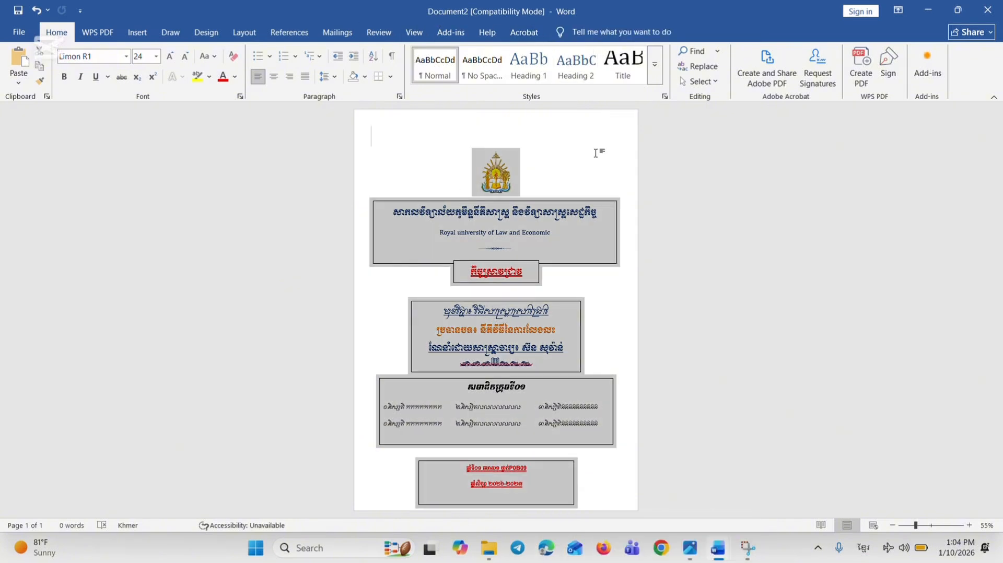
{"action": "left_click", "coordinate": [595, 154]}
Set the university name box to No Fill and No Outline
{"action": "left_click", "coordinate": [561, 230]}
{"action": "left_click", "coordinate": [574, 201]}
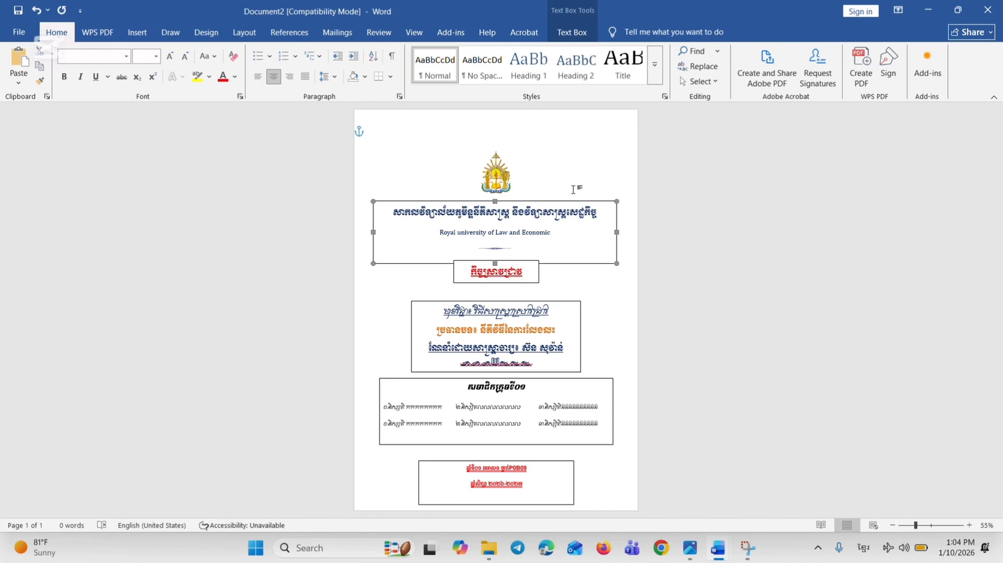
{"action": "left_click", "coordinate": [573, 32]}
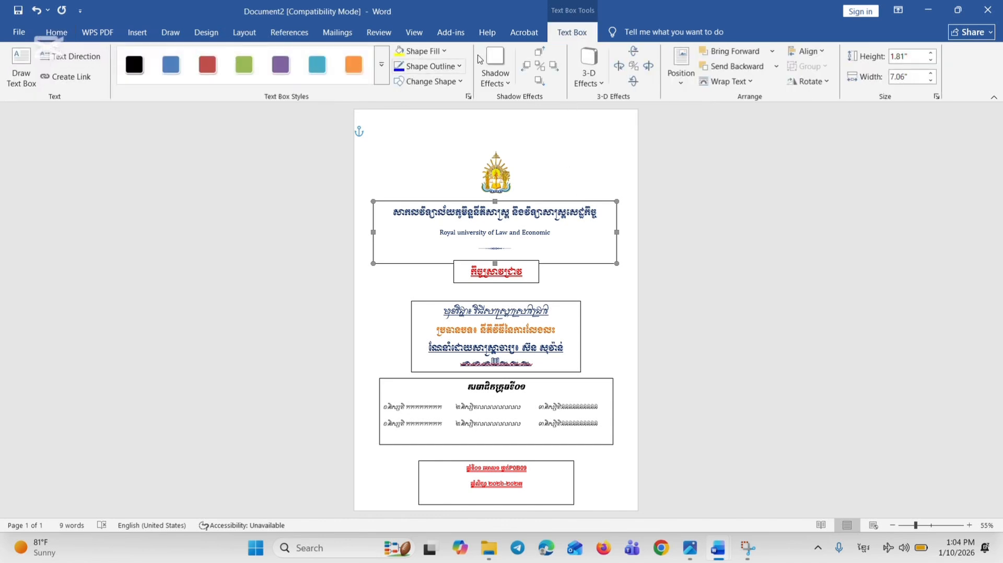
{"action": "left_click", "coordinate": [423, 51]}
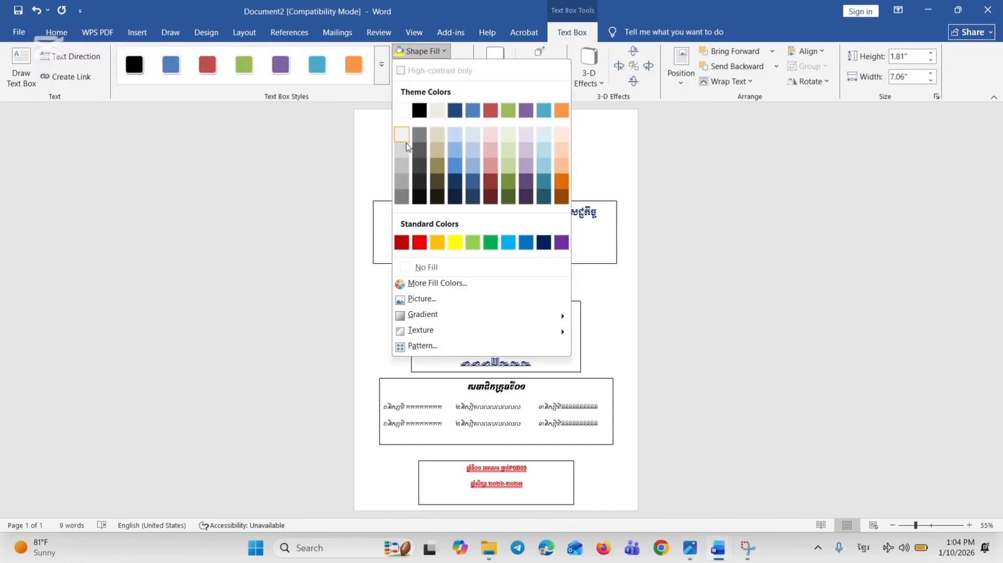
{"action": "left_click", "coordinate": [427, 267]}
{"action": "left_click", "coordinate": [428, 66]}
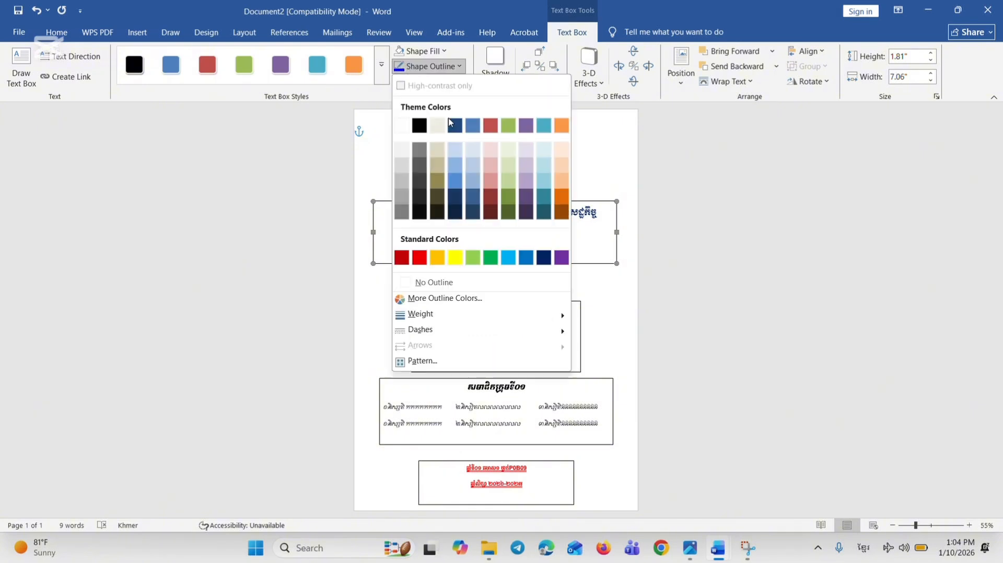
{"action": "left_click", "coordinate": [435, 283]}
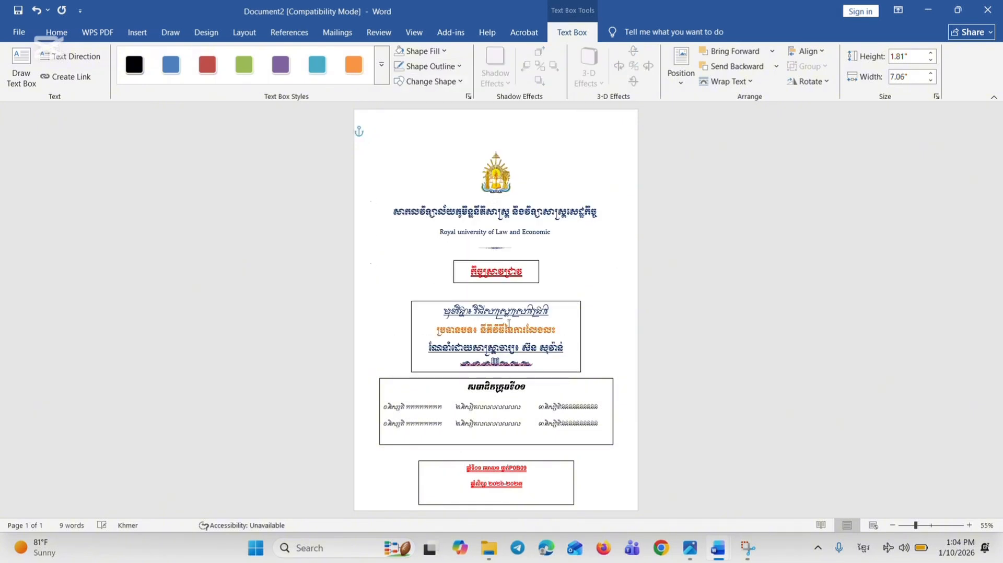
Remove the outline and fill from the subject and lecturer text box
{"action": "left_click", "coordinate": [514, 329]}
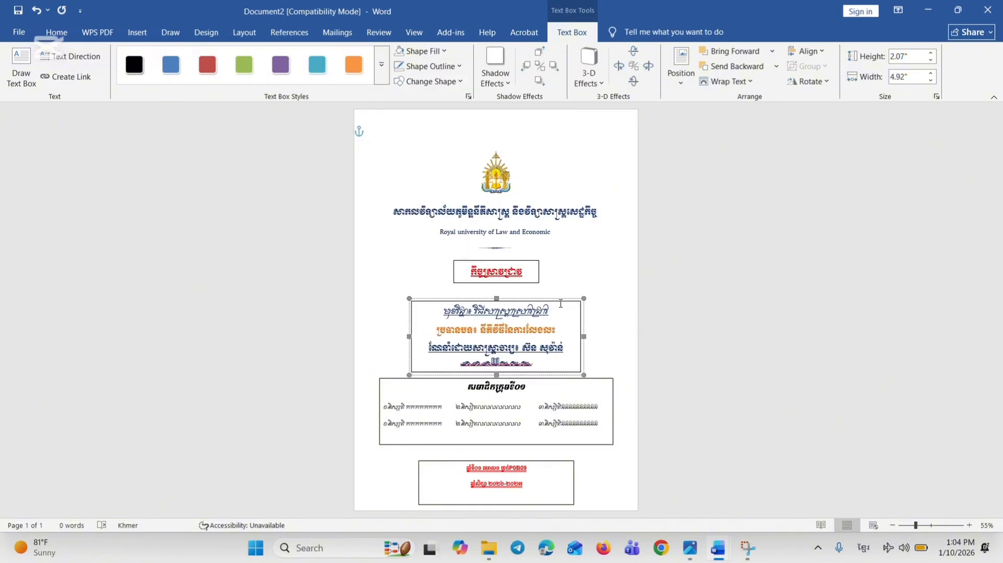
{"action": "left_click", "coordinate": [560, 306]}
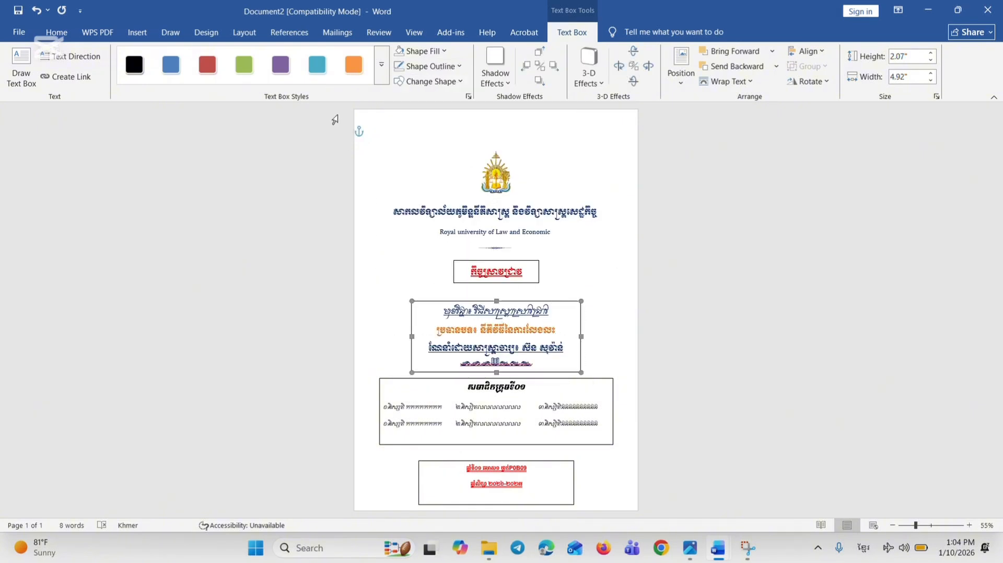
{"action": "left_click", "coordinate": [460, 66]}
{"action": "left_click", "coordinate": [443, 280]}
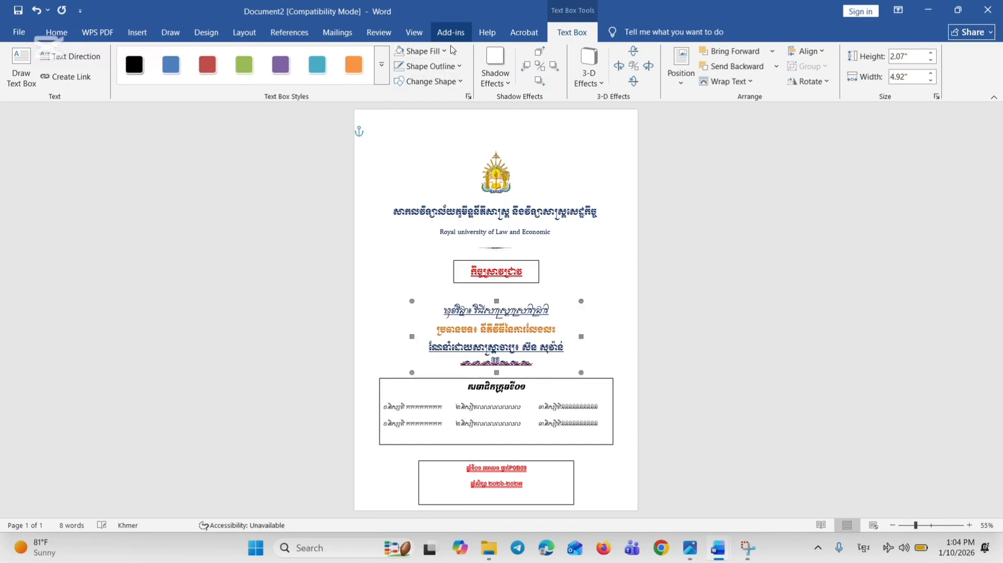
{"action": "left_click", "coordinate": [420, 51]}
{"action": "left_click", "coordinate": [426, 267]}
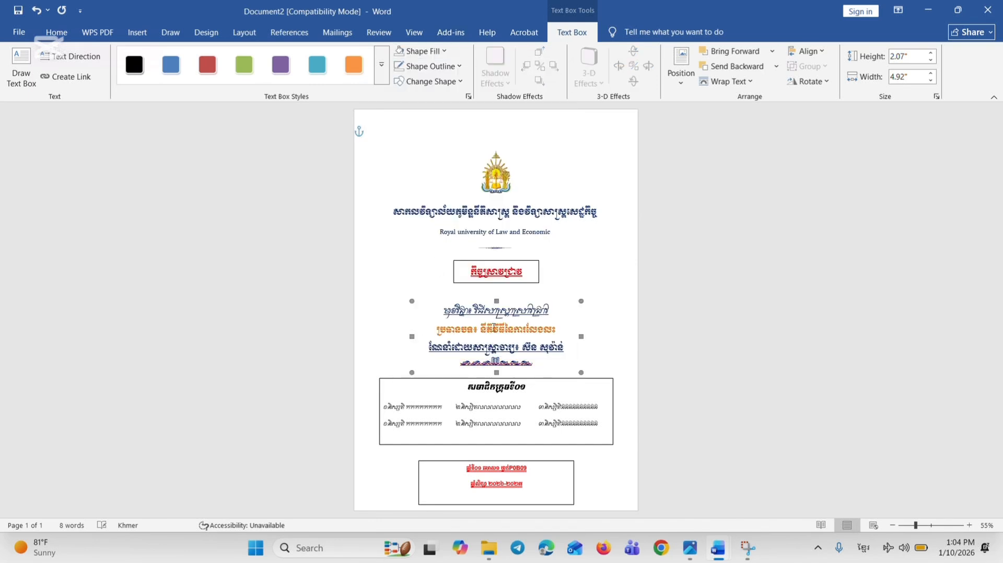
Remove the outline from the group-members text box
{"action": "left_click", "coordinate": [517, 396]}
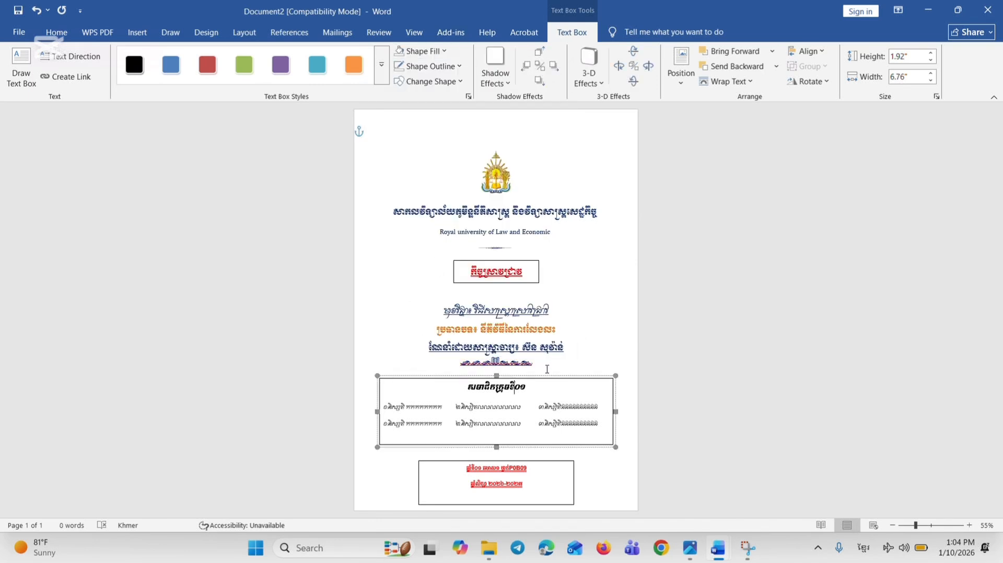
{"action": "left_click", "coordinate": [547, 377]}
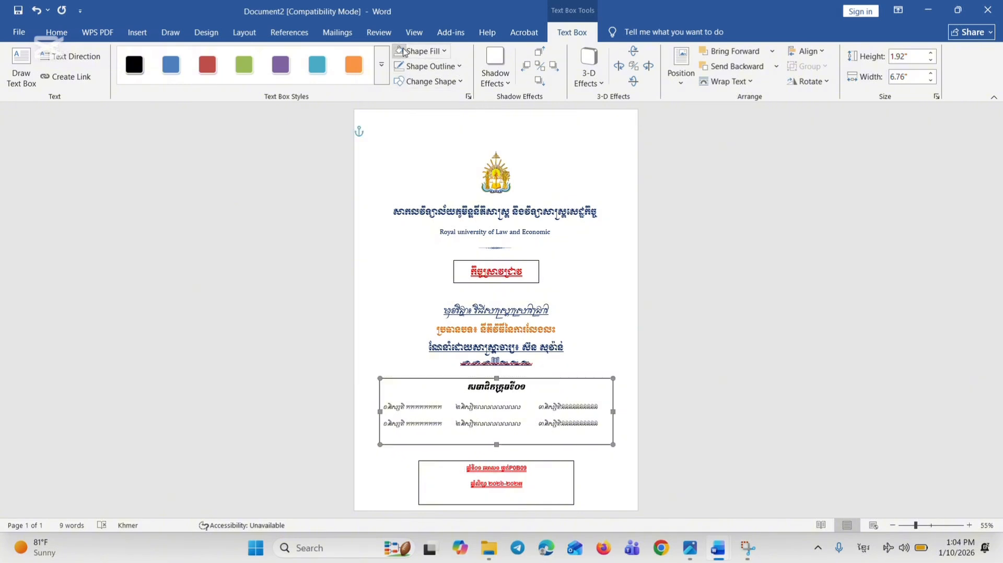
{"action": "left_click", "coordinate": [401, 67]}
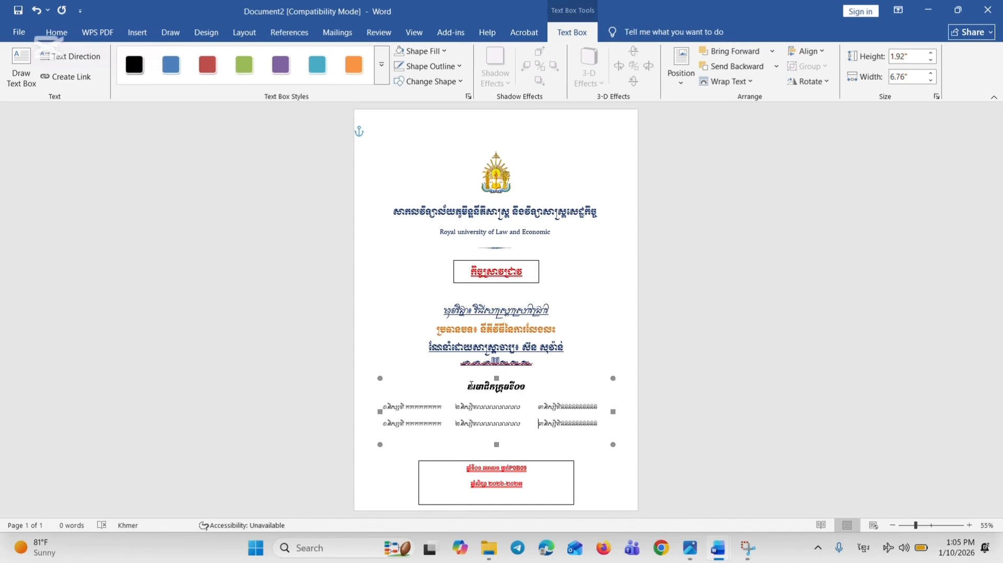
Colour all the text in the group-members text box standard dark blue
{"action": "key", "text": "ctrl+a"}
{"action": "left_click", "coordinate": [57, 32]}
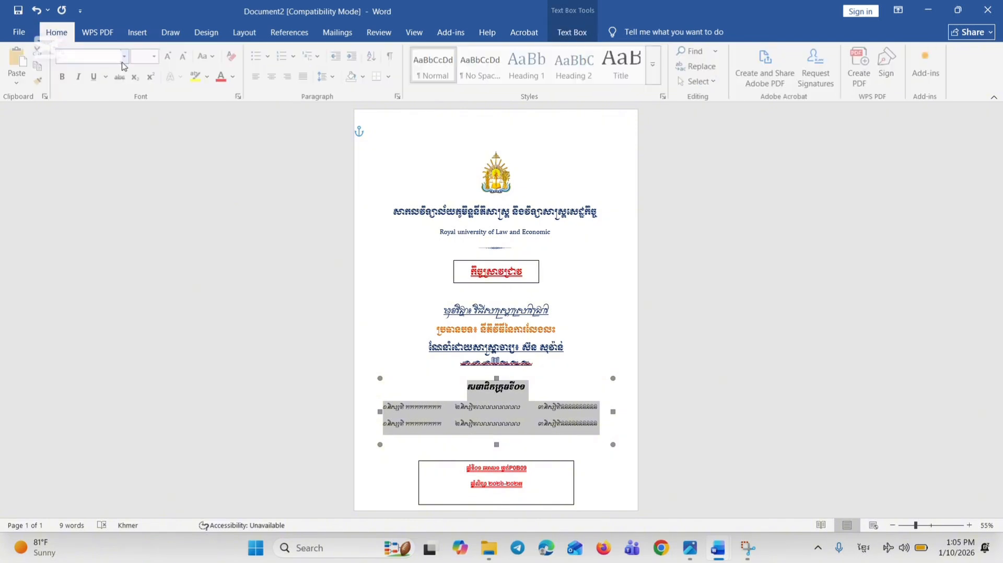
{"action": "left_click", "coordinate": [232, 76]}
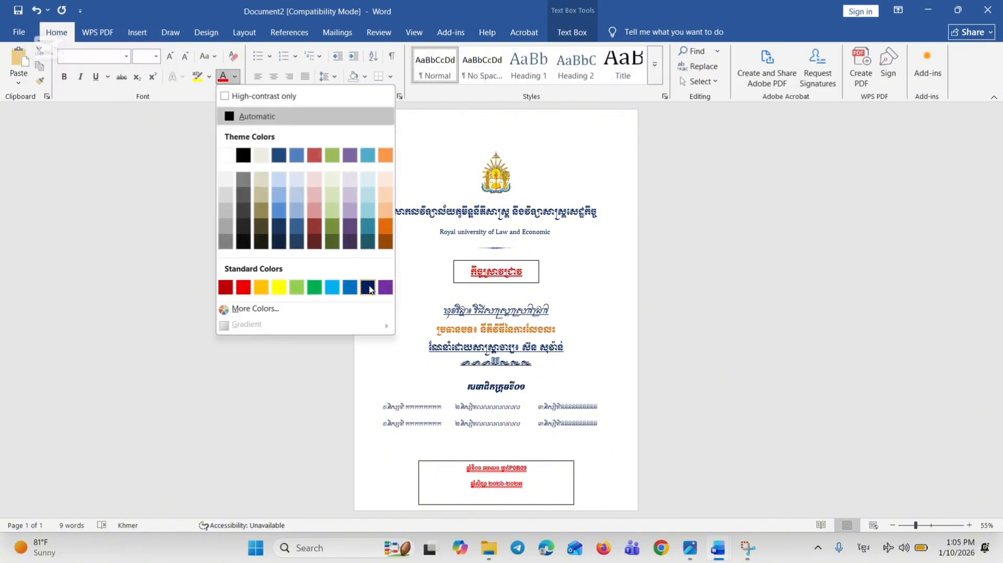
{"action": "left_click", "coordinate": [369, 288]}
{"action": "left_click", "coordinate": [586, 368]}
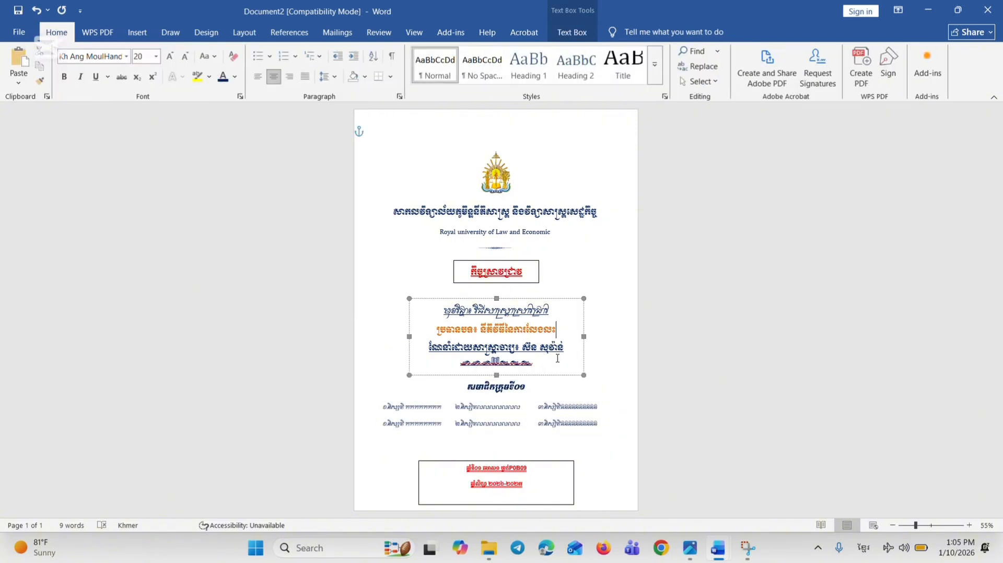
Shrink the class and academic-year box to about 0.94" high by 2.72" wide and centre it horizontally
{"action": "left_click", "coordinate": [518, 468]}
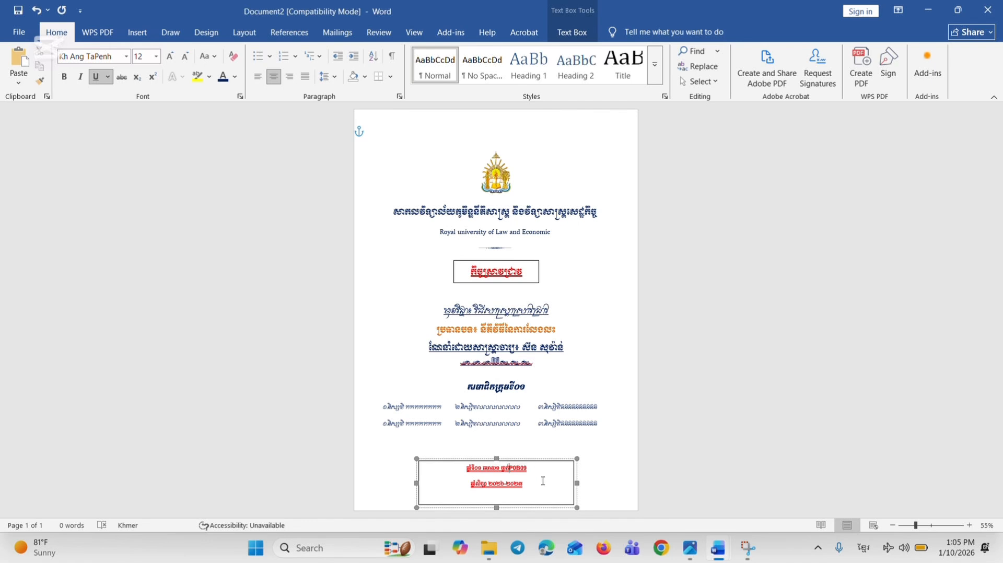
{"action": "left_click_drag", "start_coordinate": [497, 507], "coordinate": [497, 493]}
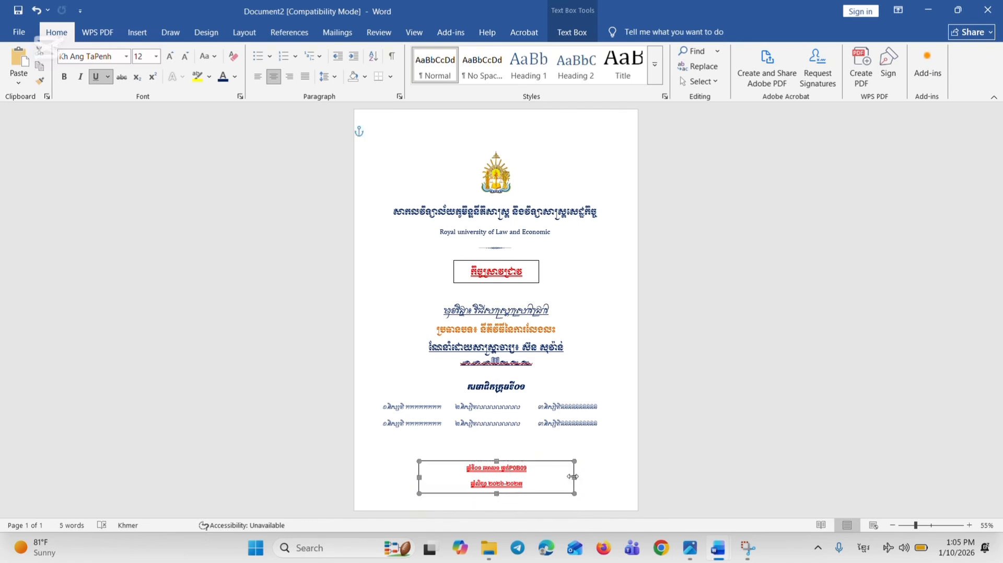
{"action": "left_click_drag", "start_coordinate": [574, 477], "coordinate": [536, 480]}
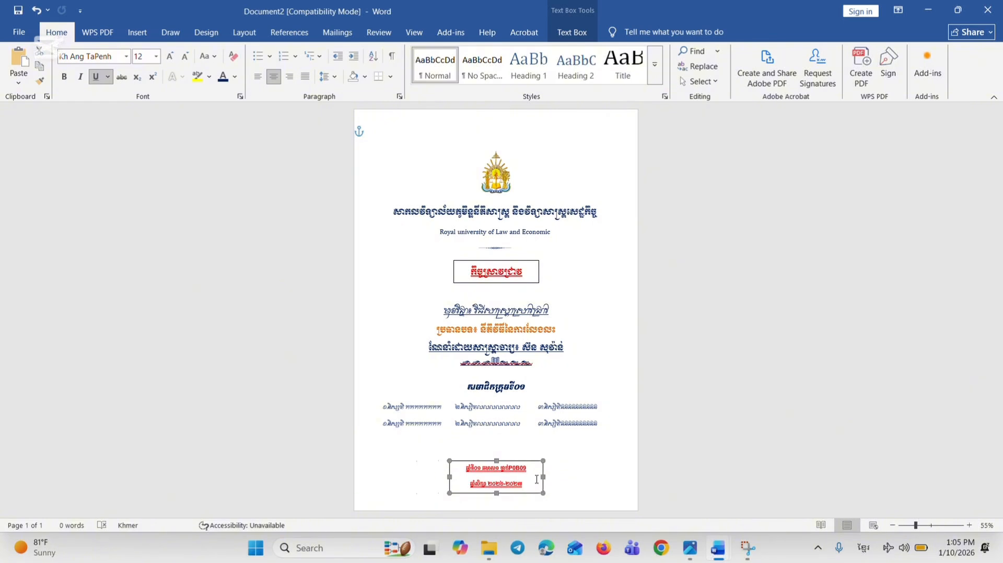
{"action": "left_click", "coordinate": [574, 32]}
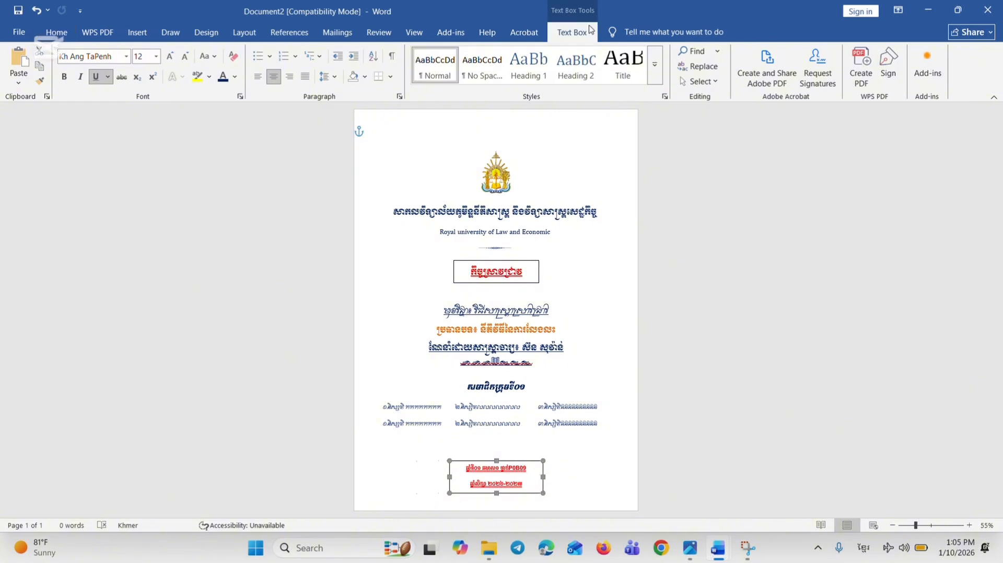
{"action": "left_click", "coordinate": [807, 51]}
{"action": "left_click", "coordinate": [804, 90]}
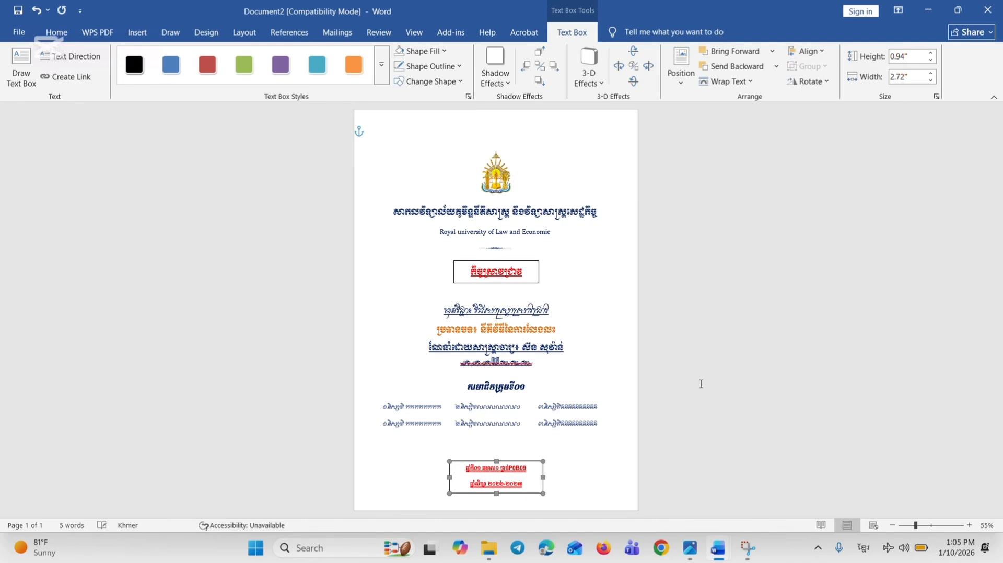
{"action": "key", "text": "Escape"}
Nudge the bordered red title box slightly down, away from the ornament under the university name
{"action": "left_click", "coordinate": [935, 526]}
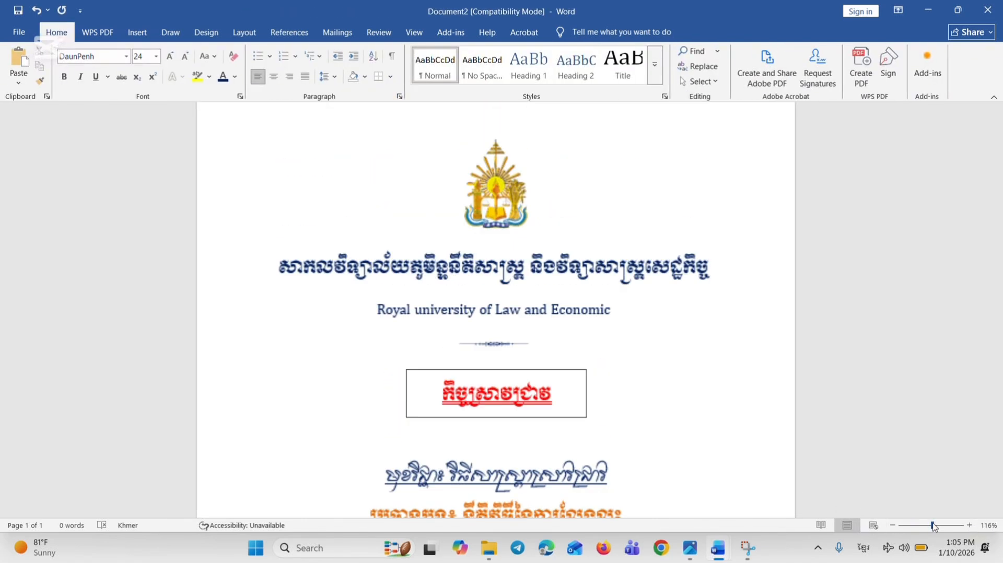
{"action": "scroll", "coordinate": [656, 369], "scroll_direction": "down", "scroll_amount": 3}
{"action": "left_click", "coordinate": [456, 273]}
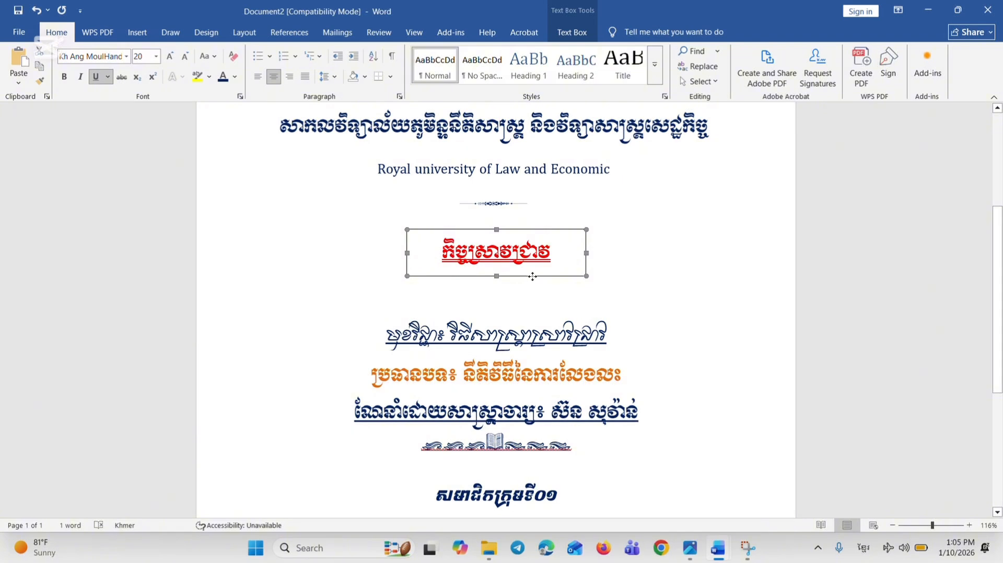
{"action": "key", "text": "Down"}
{"action": "key", "text": "Down"}
{"action": "key", "text": "Down"}
{"action": "key", "text": "Down"}
{"action": "key", "text": "Down"}
{"action": "key", "text": "Down"}
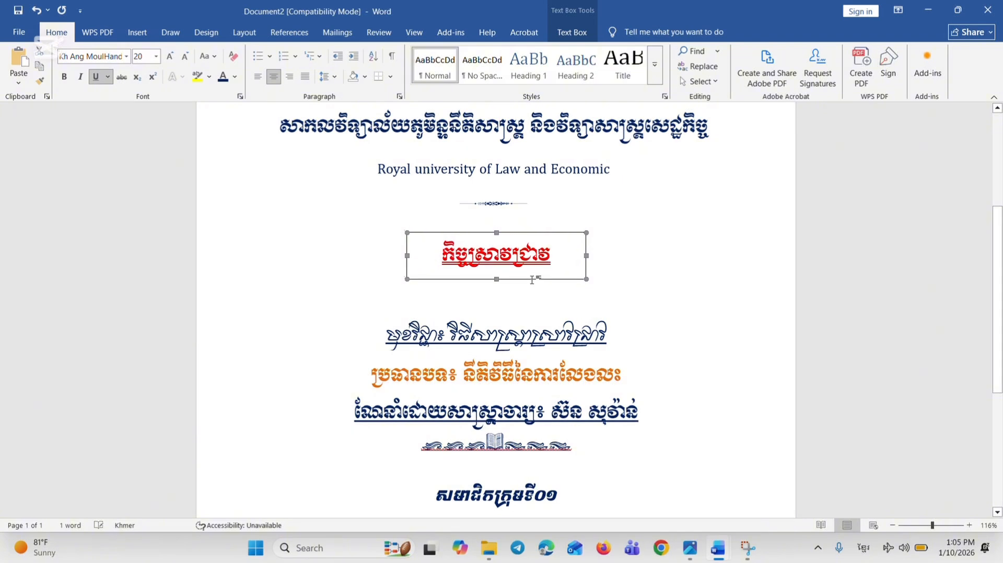
{"action": "key", "text": "Down"}
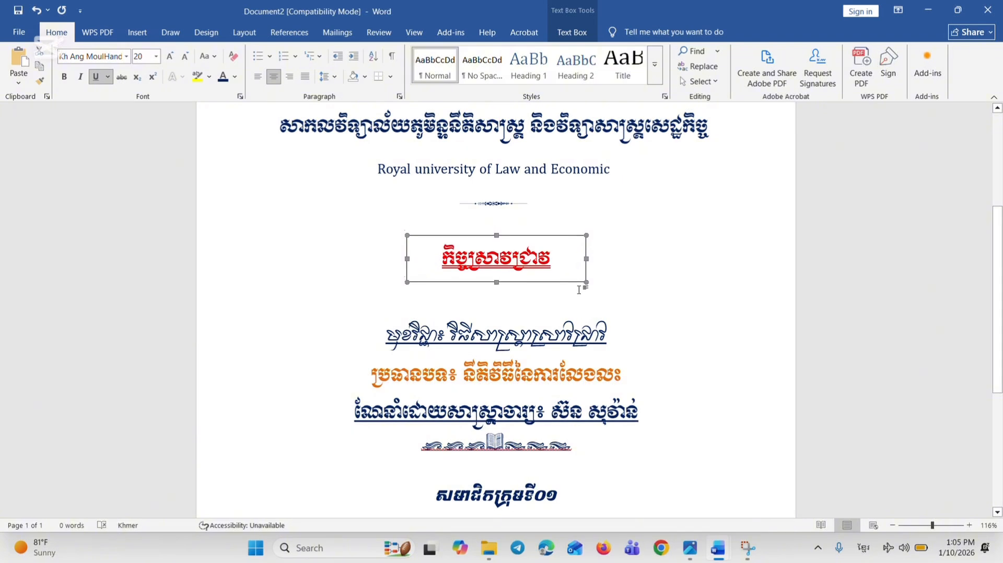
{"action": "left_click", "coordinate": [627, 296]}
Review the lower part of the cover and check the full page layout in the print preview
{"action": "scroll", "coordinate": [627, 295], "scroll_direction": "up", "scroll_amount": 3}
{"action": "scroll", "coordinate": [544, 341], "scroll_direction": "down", "scroll_amount": 7}
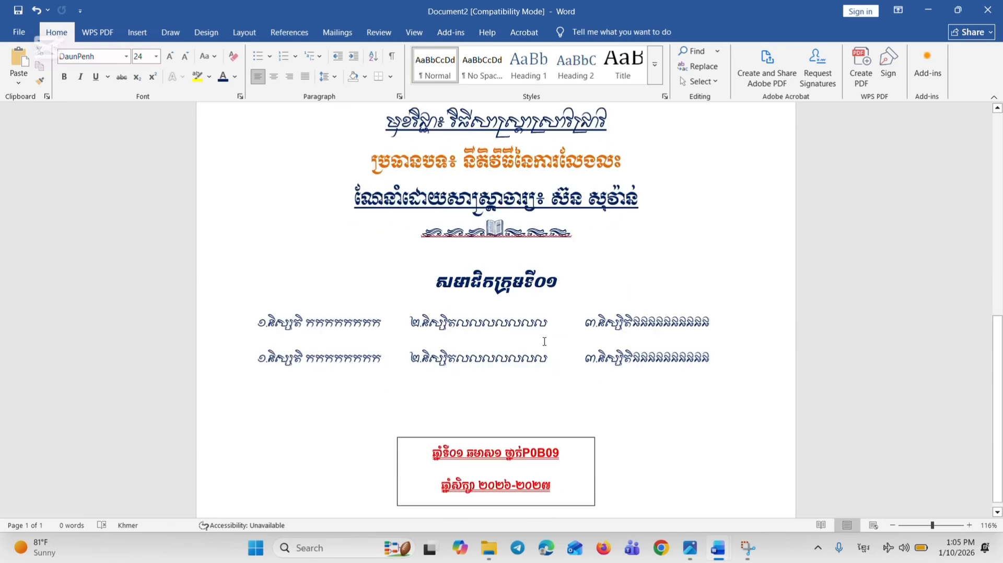
{"action": "scroll", "coordinate": [545, 342], "scroll_direction": "down", "scroll_amount": 1}
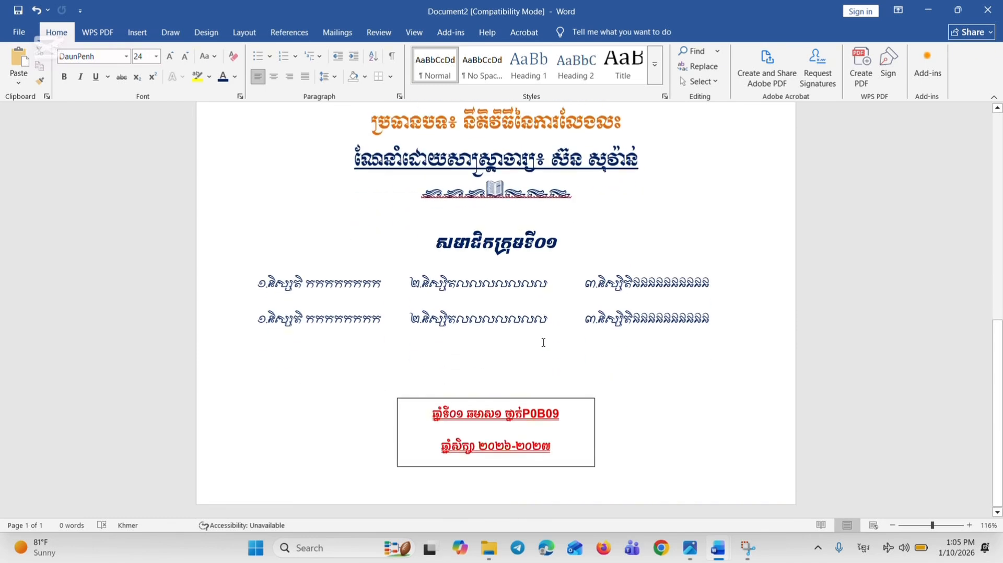
{"action": "key", "text": "ctrl+p"}
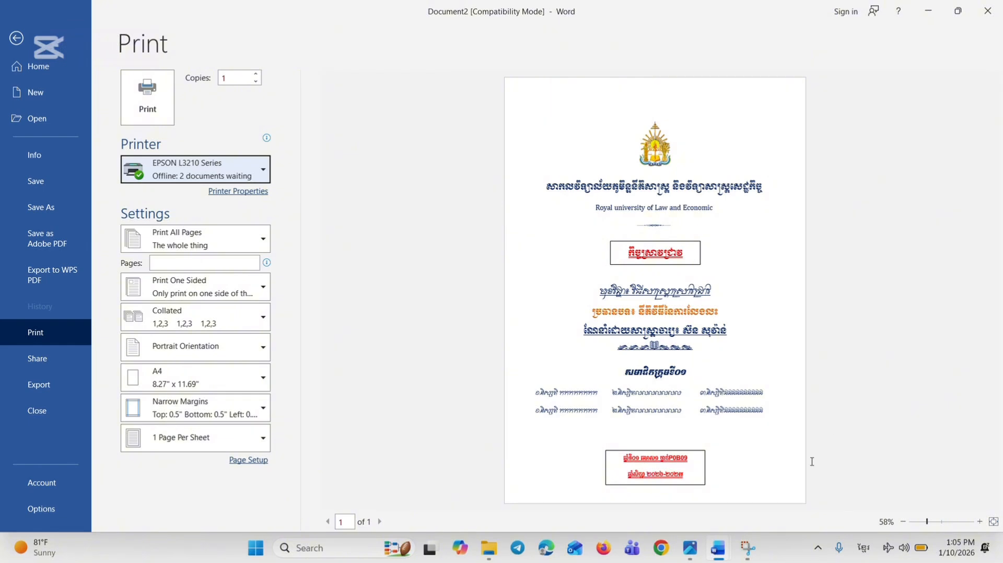
{"action": "left_click", "coordinate": [15, 41]}
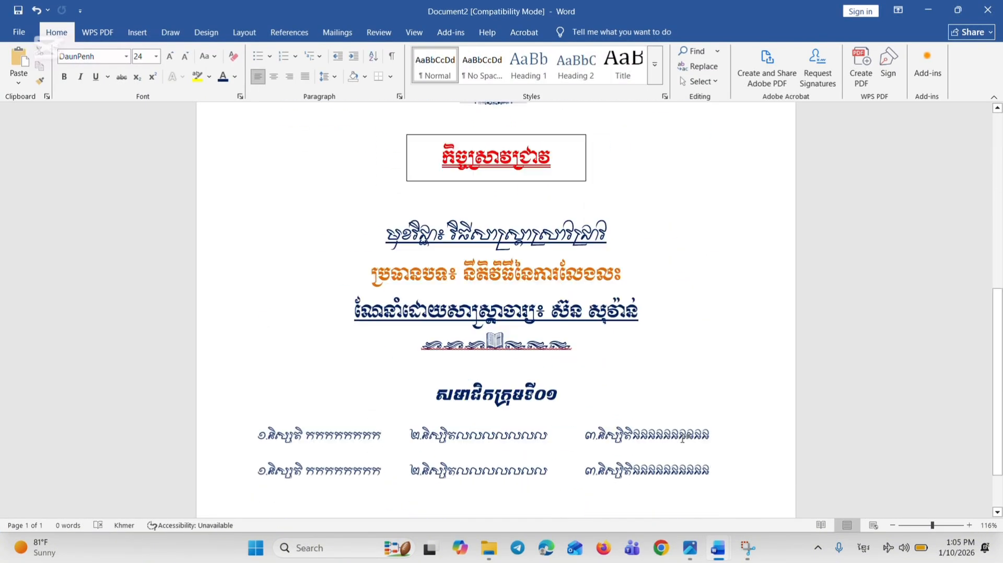
Reduce the class and academic-year text to 11 pt and remove the space after its paragraphs
{"action": "scroll", "coordinate": [682, 439], "scroll_direction": "down", "scroll_amount": 4}
{"action": "left_click", "coordinate": [586, 419]}
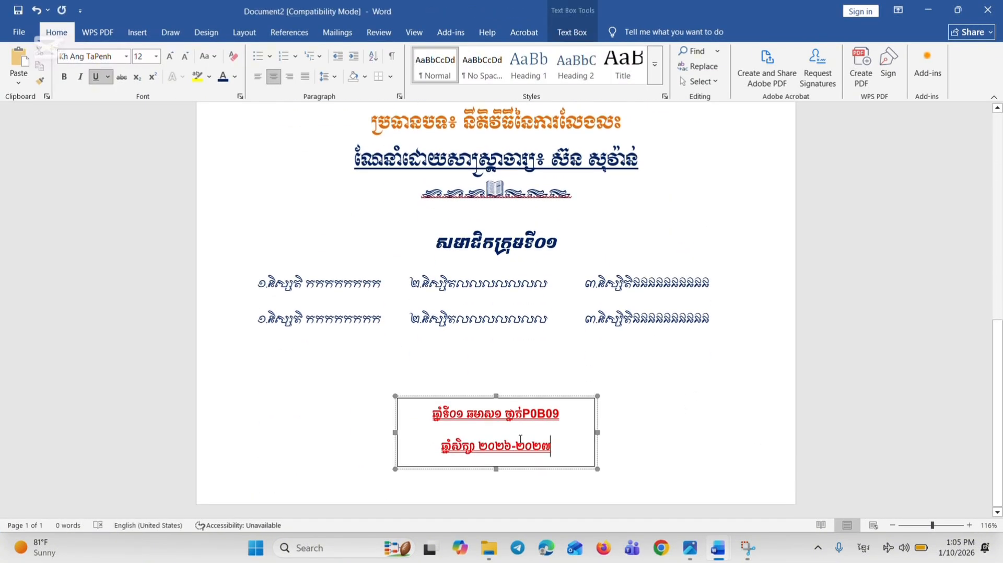
{"action": "left_click_drag", "start_coordinate": [552, 448], "coordinate": [432, 413]}
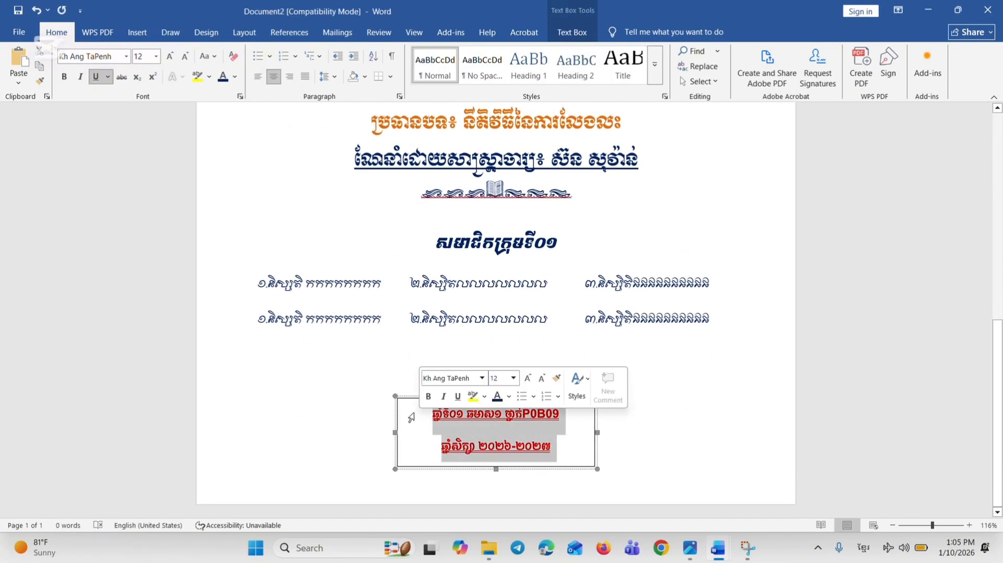
{"action": "left_click", "coordinate": [185, 56]}
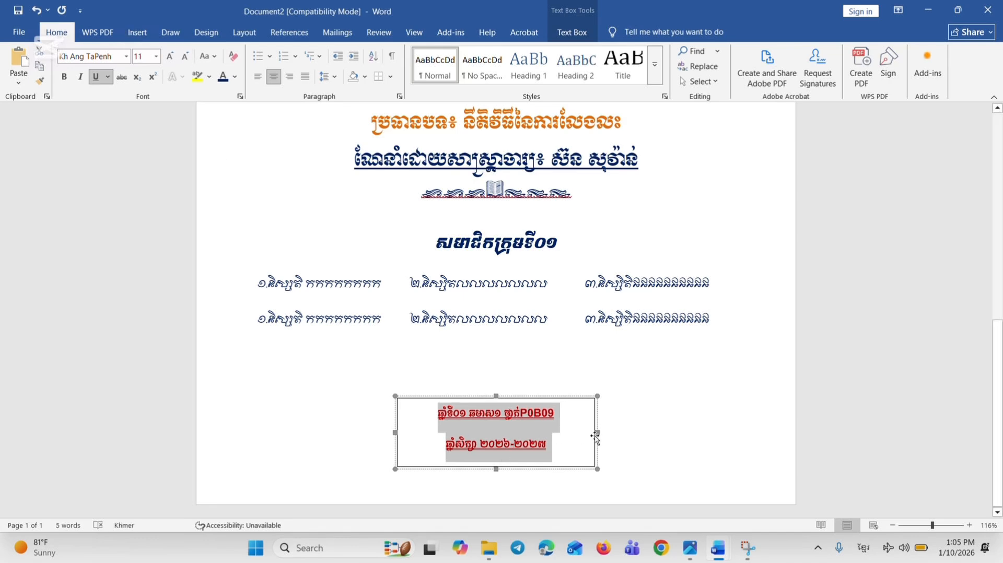
{"action": "left_click", "coordinate": [329, 76]}
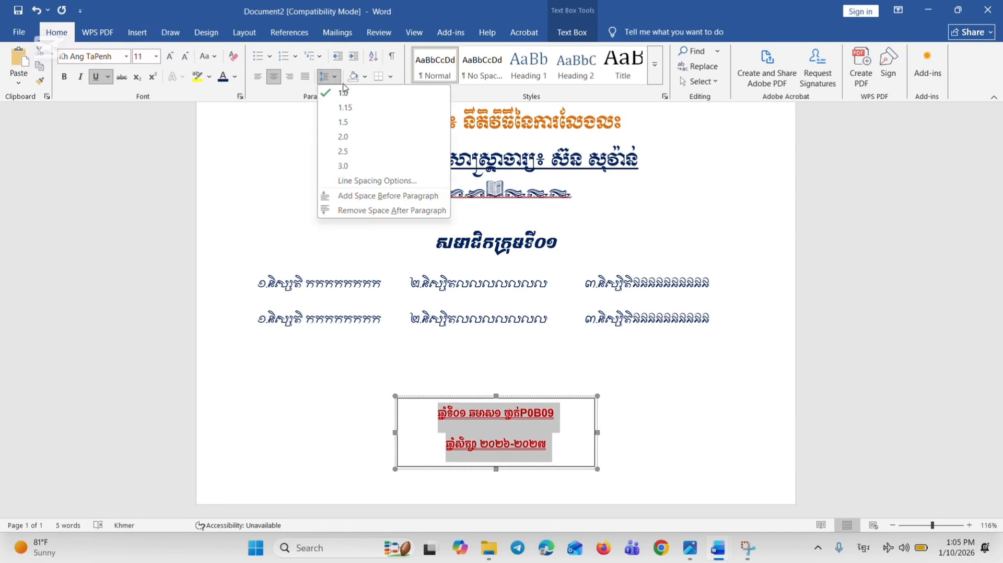
{"action": "left_click", "coordinate": [359, 210]}
Shorten the class and academic-year box to about 0.66" high and move it slightly lower on the page
{"action": "left_click", "coordinate": [564, 469]}
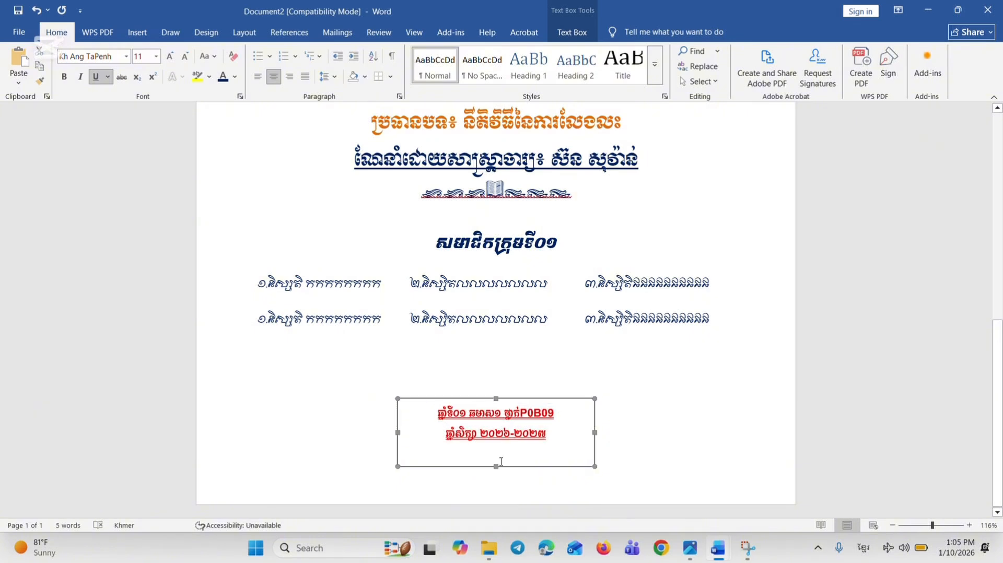
{"action": "left_click_drag", "start_coordinate": [496, 466], "coordinate": [496, 446]}
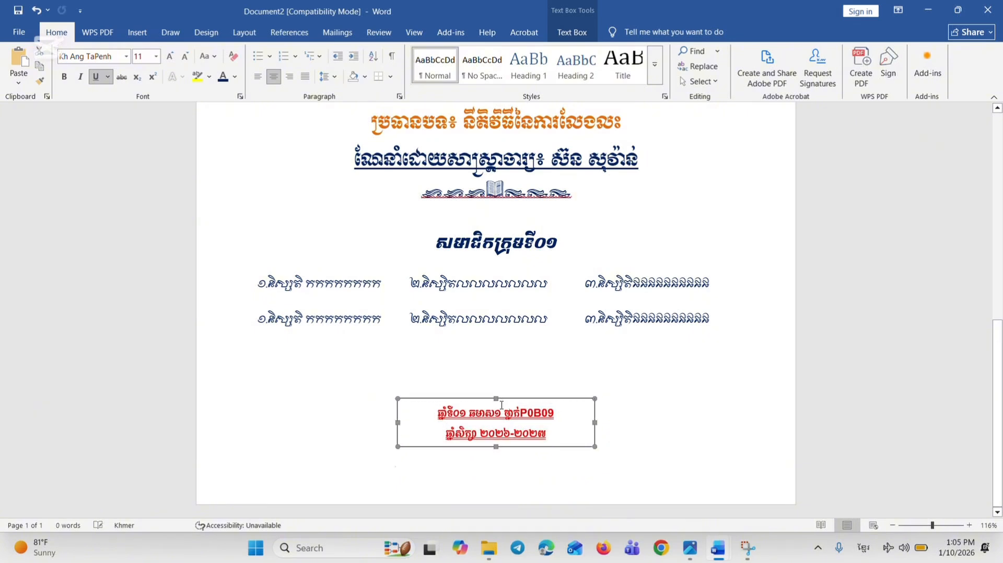
{"action": "left_click_drag", "start_coordinate": [503, 403], "coordinate": [520, 415]}
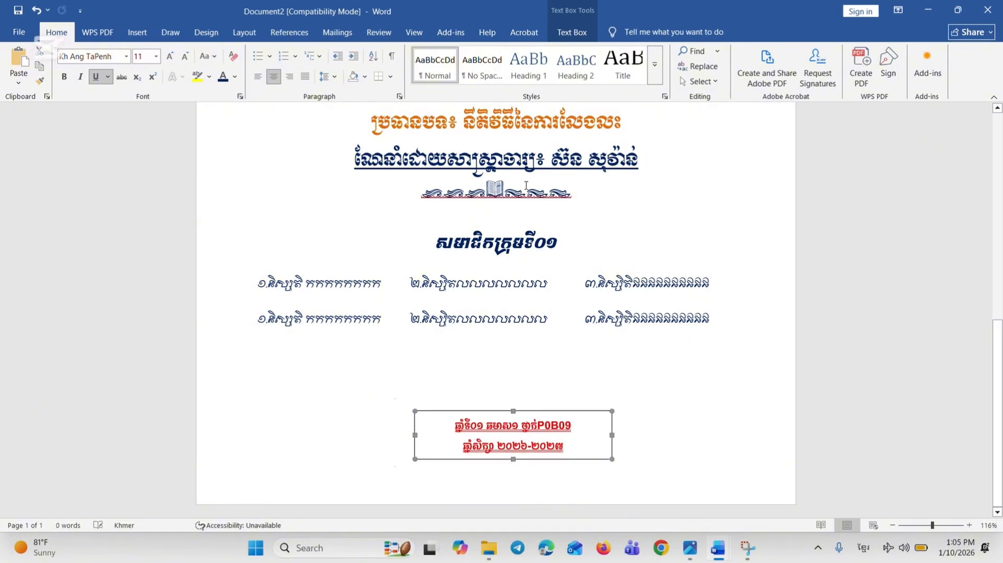
Give the class and academic-year box a 1½ pt outline in standard red
{"action": "left_click", "coordinate": [575, 32]}
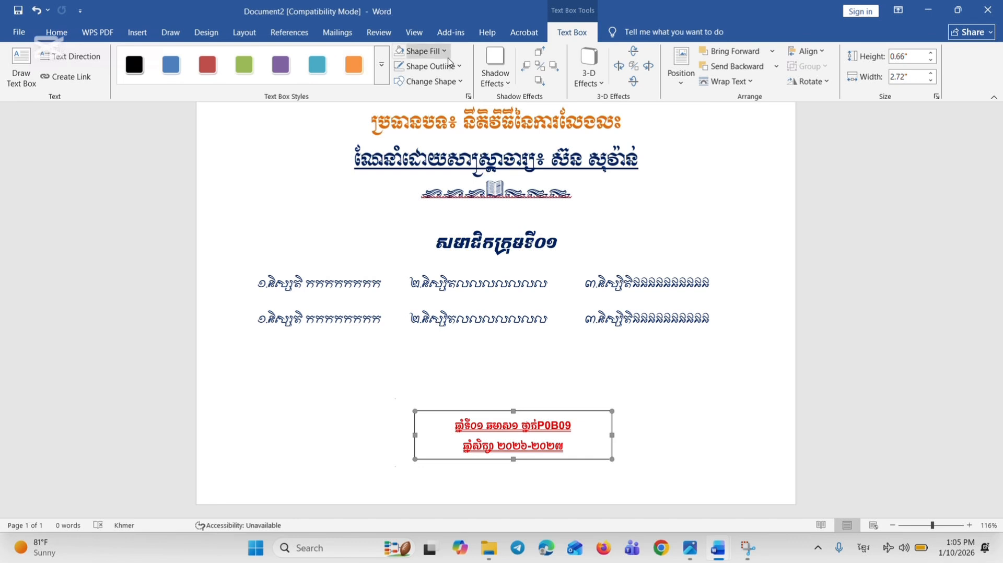
{"action": "left_click", "coordinate": [461, 65]}
{"action": "mouse_move", "coordinate": [455, 315]}
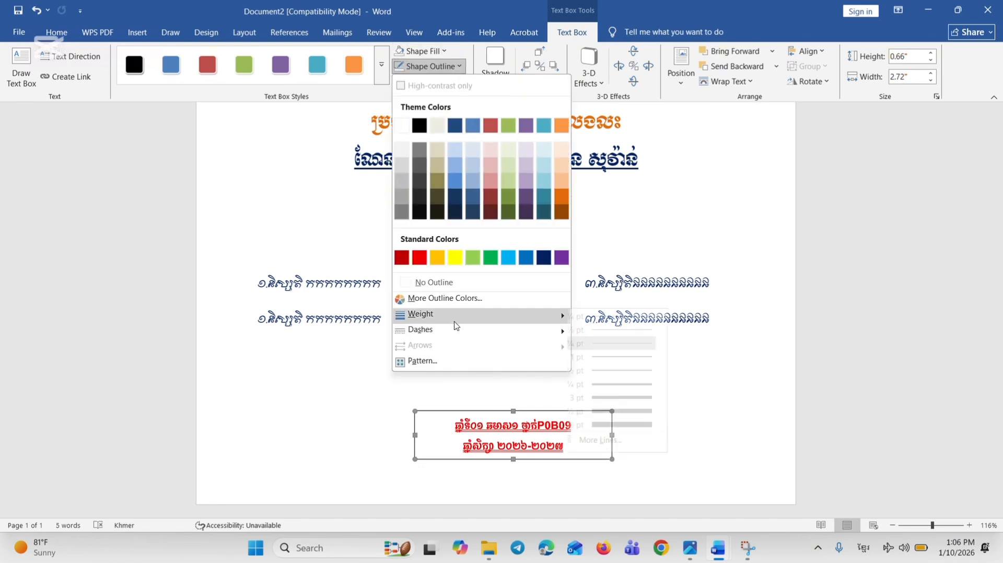
{"action": "left_click", "coordinate": [601, 371]}
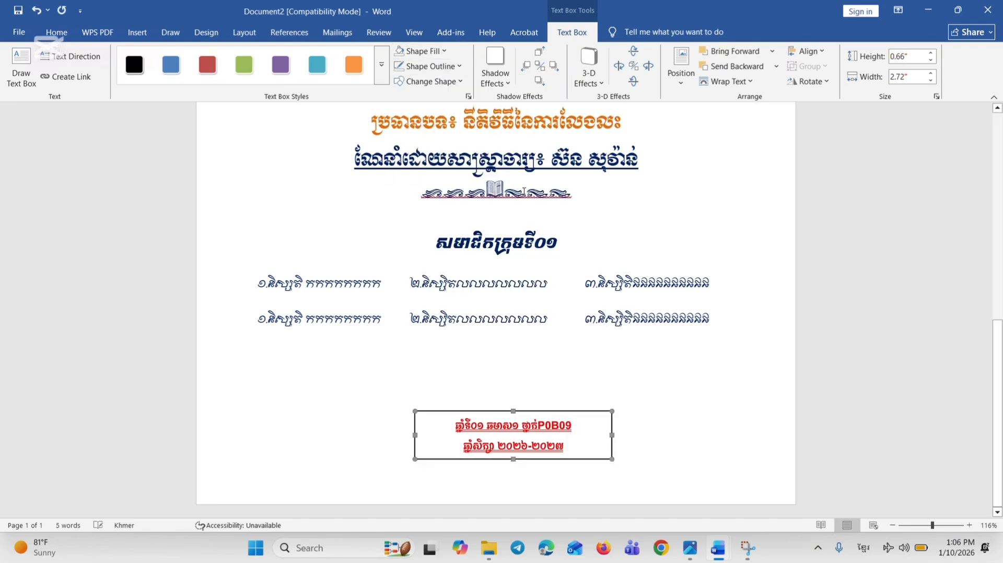
{"action": "left_click", "coordinate": [459, 66]}
{"action": "left_click", "coordinate": [416, 257]}
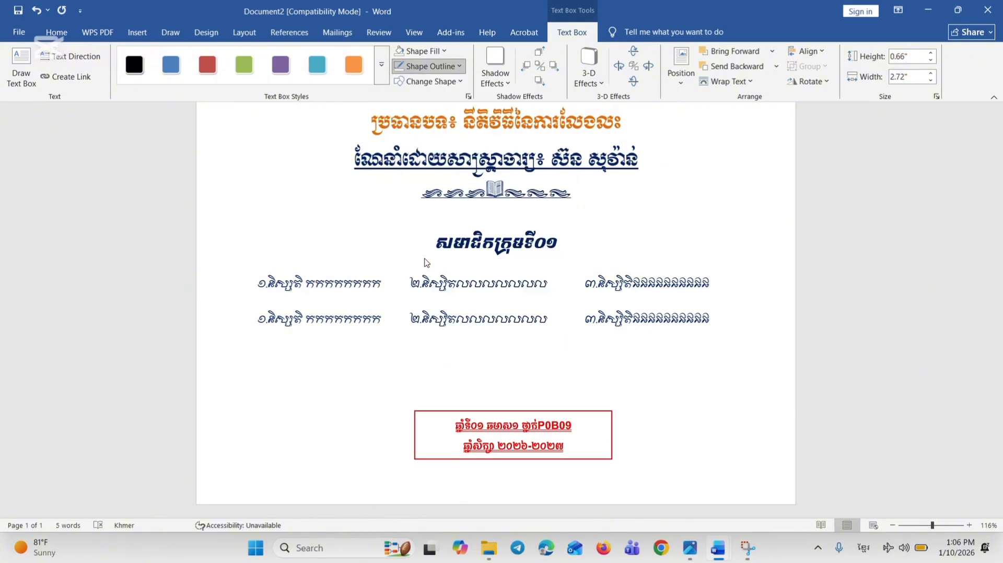
Centre the class and academic-year box horizontally between the margins
{"action": "left_click", "coordinate": [804, 51]}
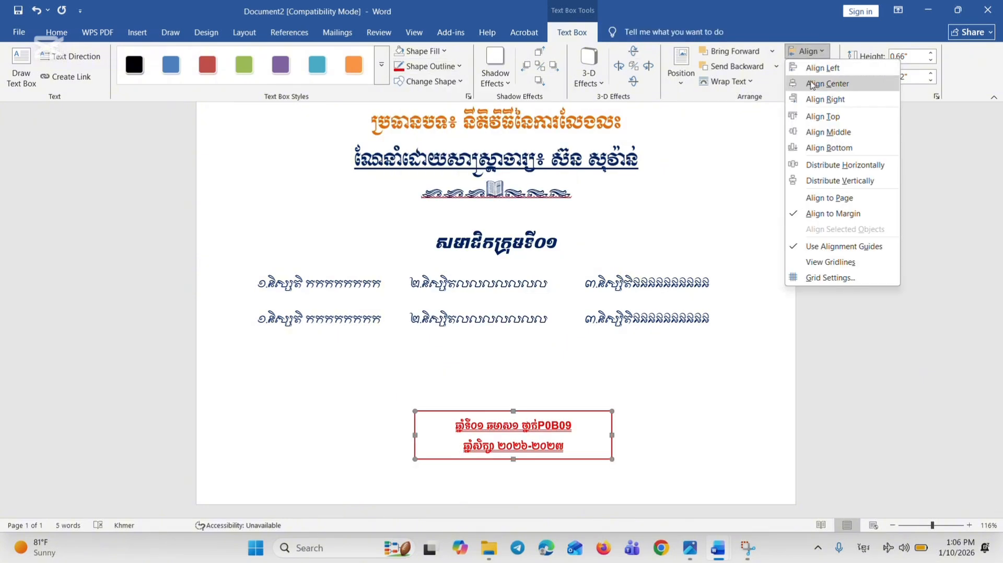
{"action": "left_click", "coordinate": [812, 83]}
{"action": "left_click", "coordinate": [734, 213]}
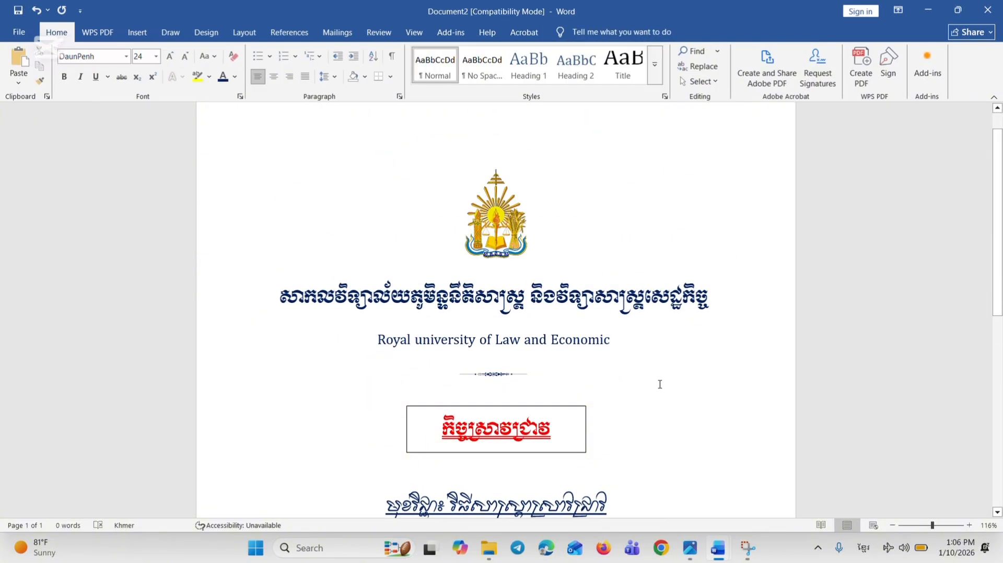
Nudge the university name box and the emblem above it slightly down the page
{"action": "left_click", "coordinate": [525, 303]}
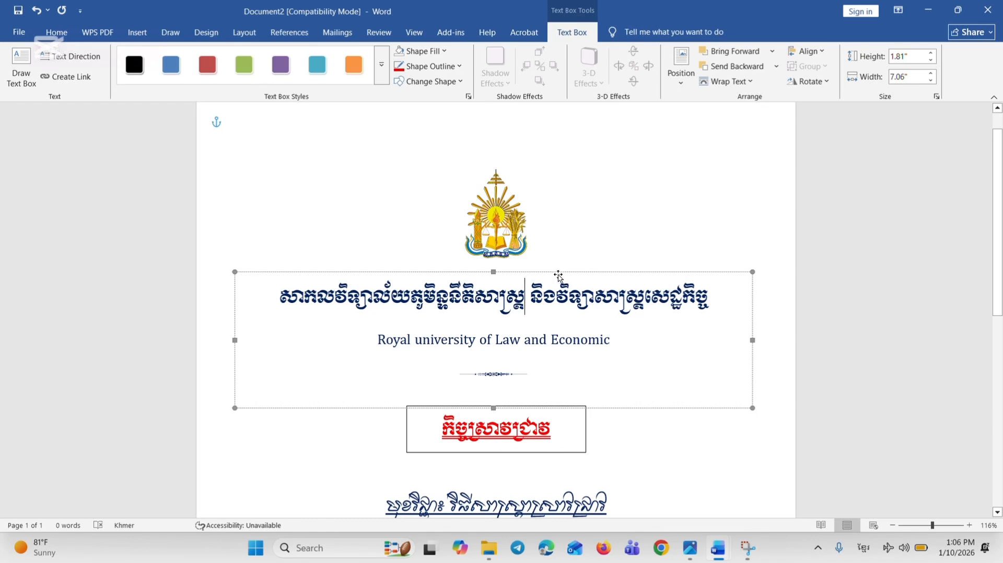
{"action": "left_click_drag", "start_coordinate": [558, 280], "coordinate": [558, 282]}
{"action": "left_click", "coordinate": [510, 240]}
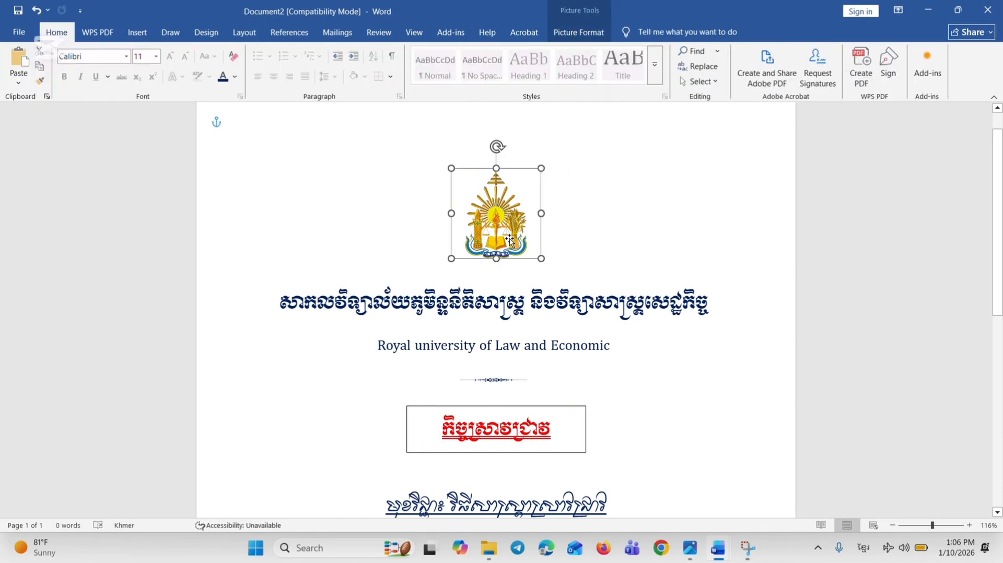
{"action": "left_click", "coordinate": [758, 335]}
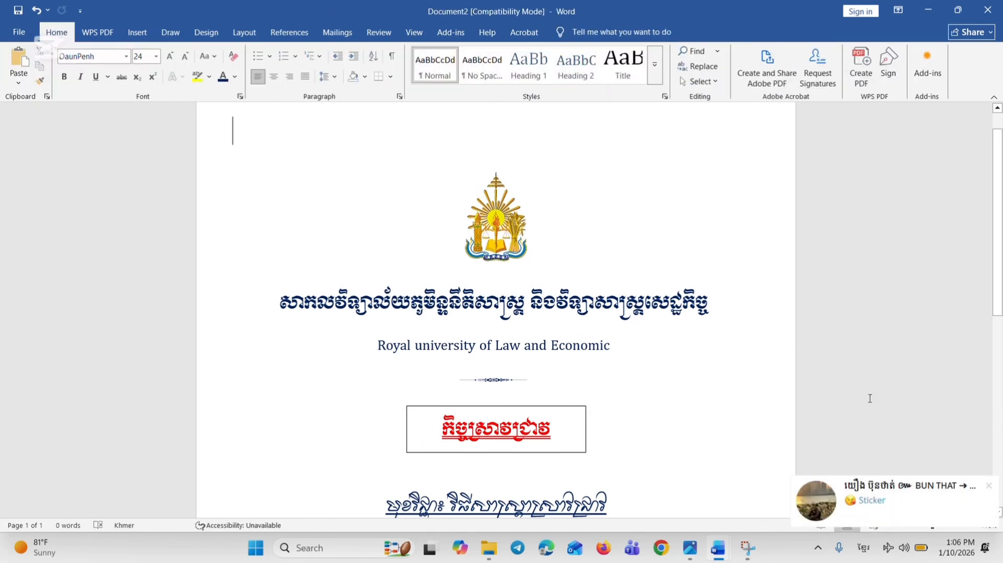
{"action": "left_click", "coordinate": [990, 487]}
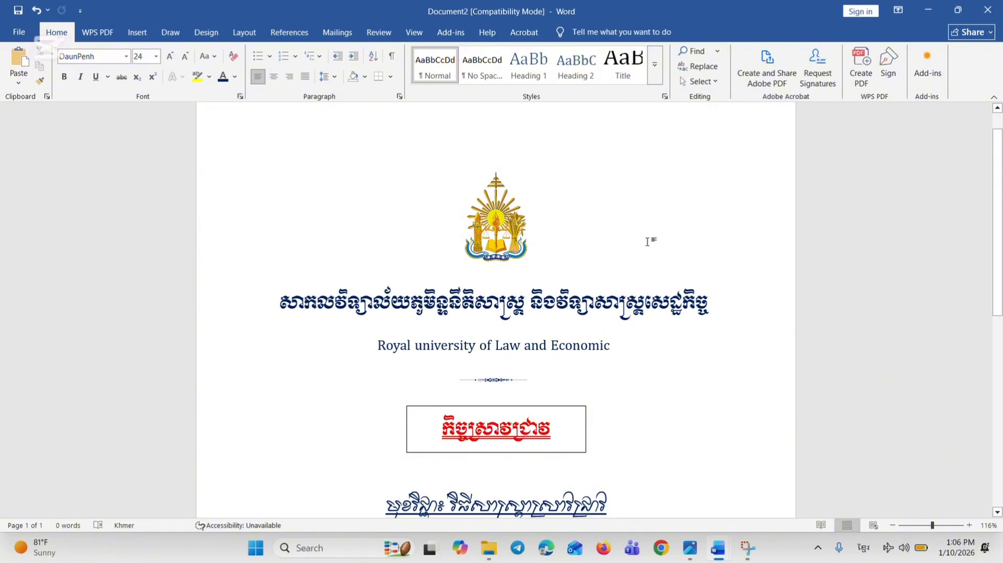
Check the adjusted cover page in the print preview and return to the document
{"action": "key", "text": "ctrl+p"}
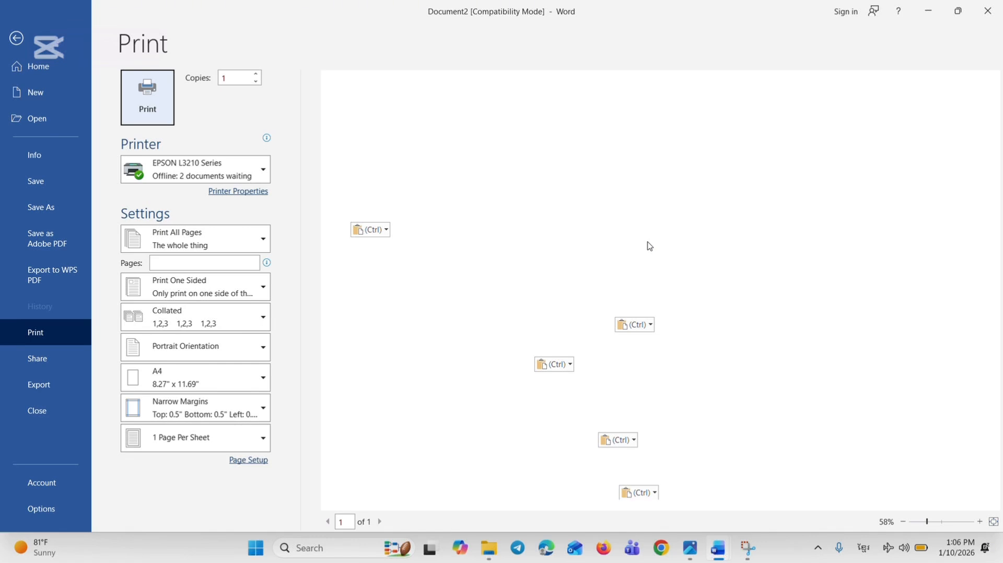
{"action": "key", "text": "Escape"}
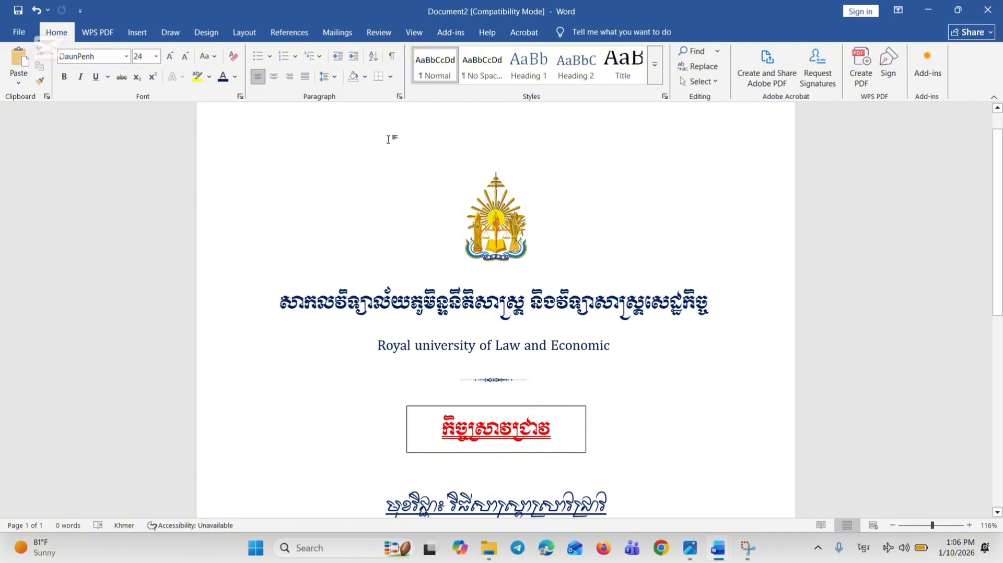
Choose a dark-blue line art page border with ornamental corners for the whole document
{"action": "left_click", "coordinate": [390, 78]}
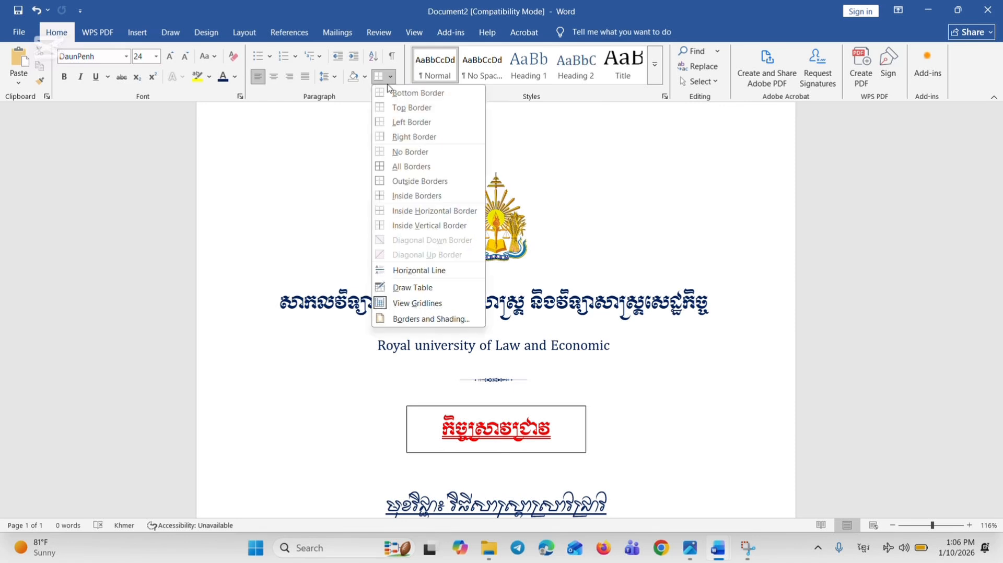
{"action": "left_click", "coordinate": [323, 123]}
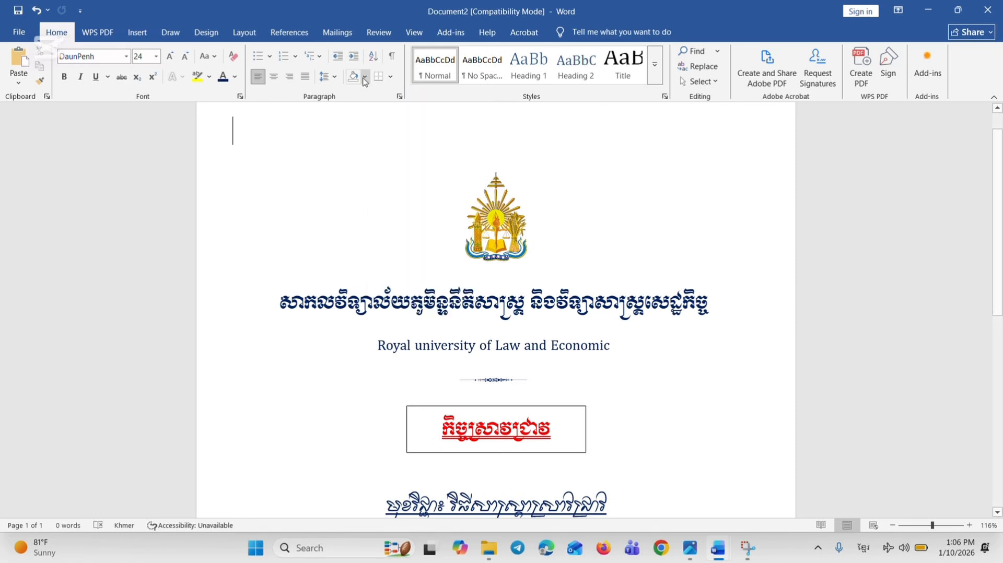
{"action": "left_click", "coordinate": [390, 77]}
{"action": "left_click", "coordinate": [432, 319]}
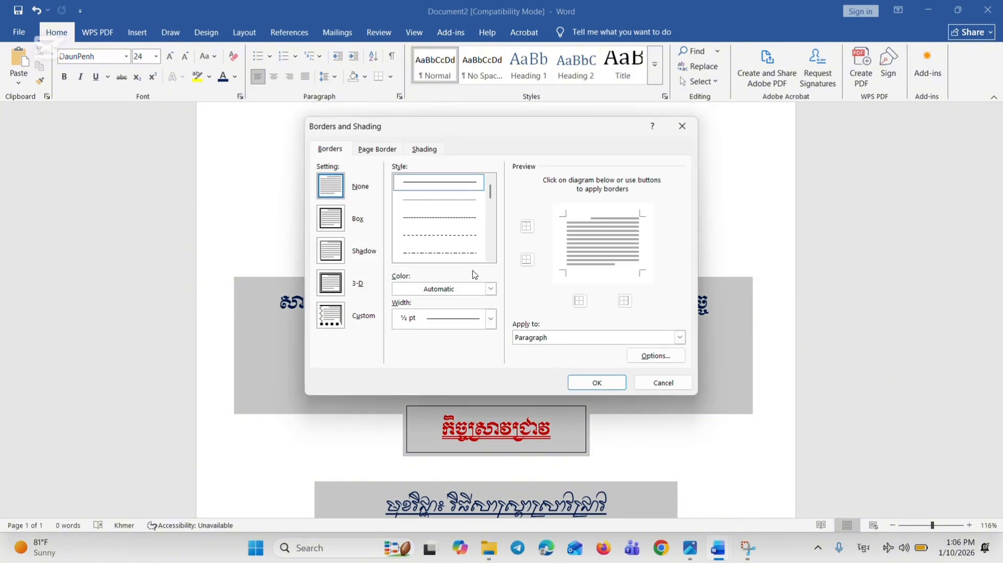
{"action": "scroll", "coordinate": [442, 219], "scroll_direction": "down", "scroll_amount": 1}
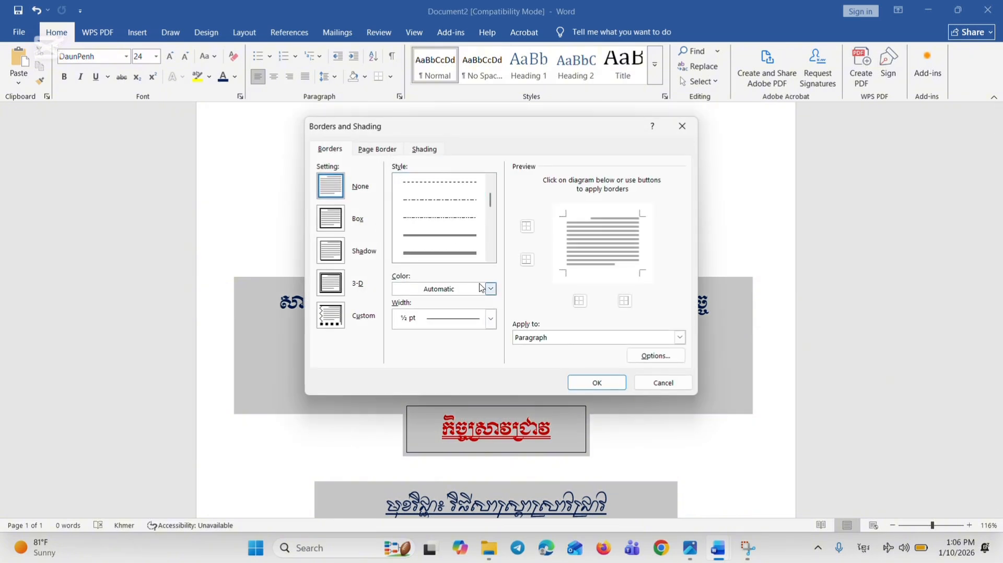
{"action": "left_click", "coordinate": [378, 149]}
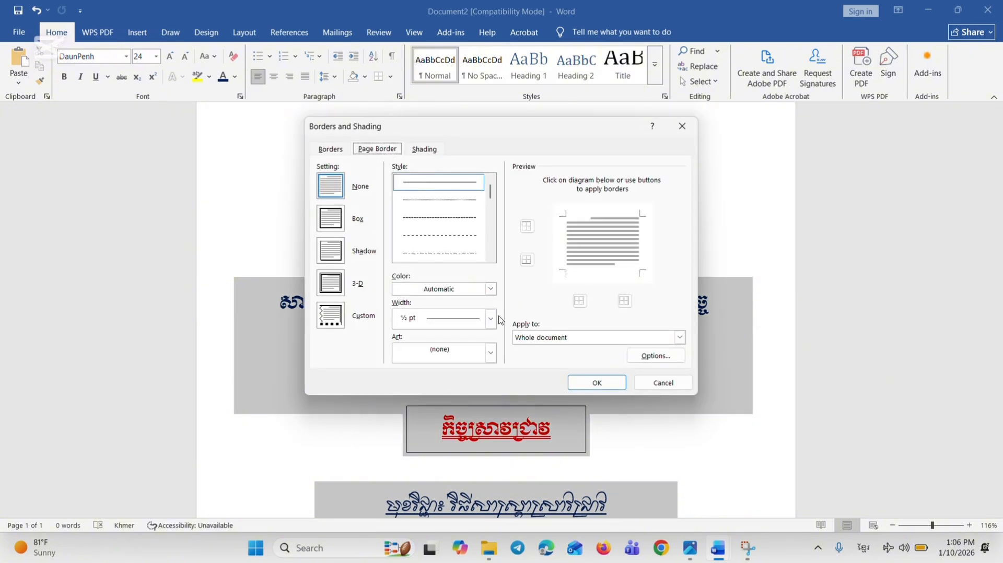
{"action": "left_click", "coordinate": [490, 353]}
{"action": "scroll", "coordinate": [448, 395], "scroll_direction": "down", "scroll_amount": 1}
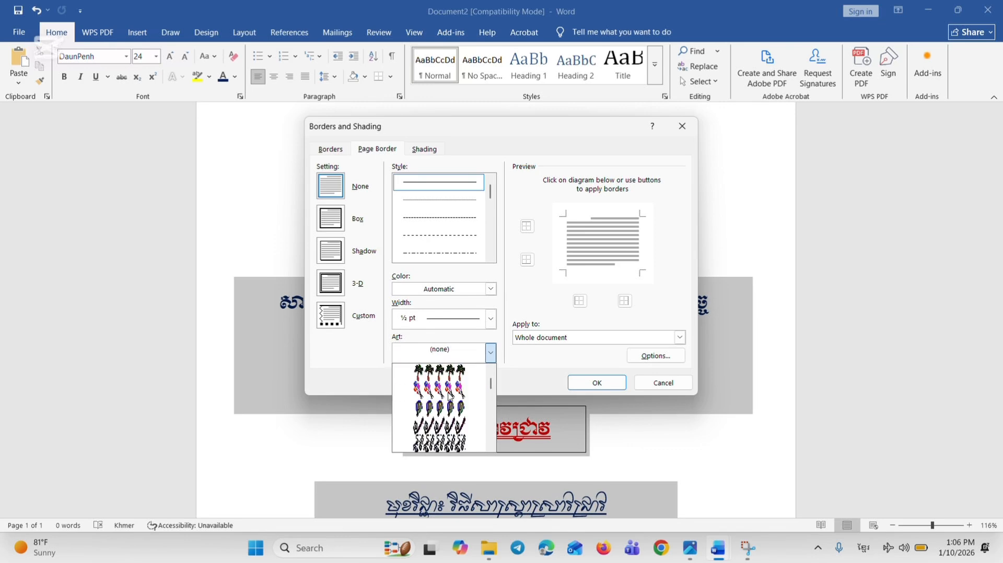
{"action": "scroll", "coordinate": [450, 397], "scroll_direction": "down", "scroll_amount": 6}
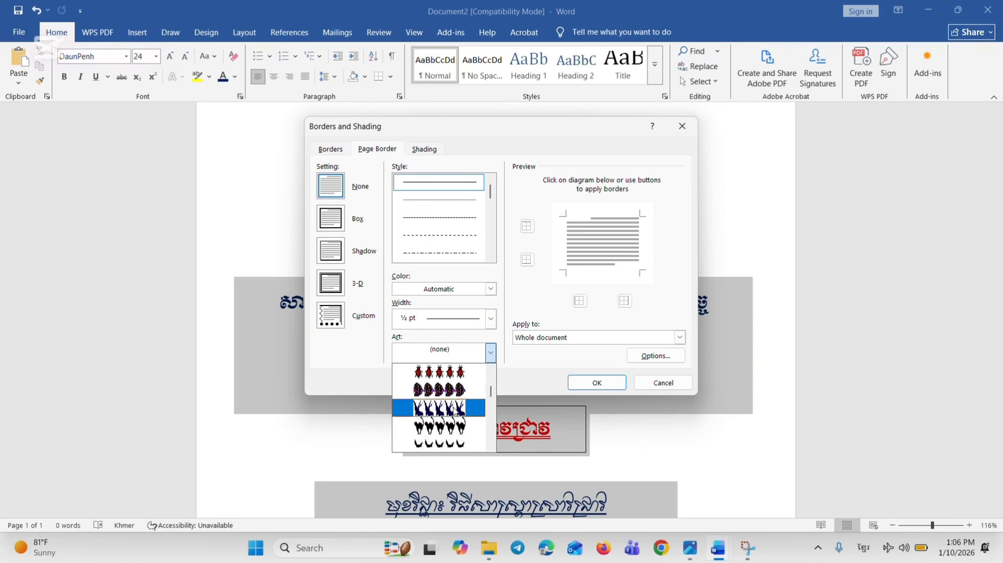
{"action": "scroll", "coordinate": [457, 410], "scroll_direction": "down", "scroll_amount": 6}
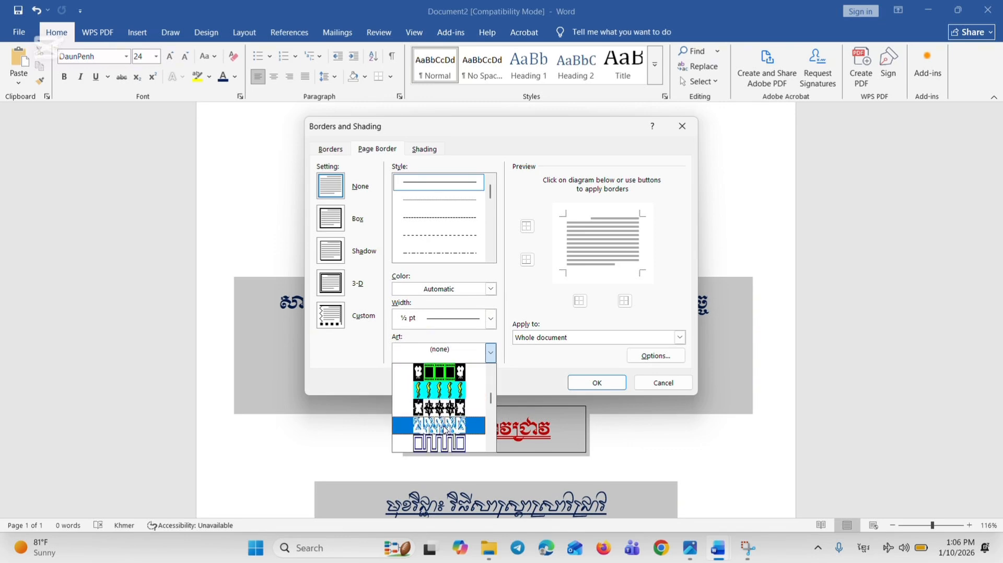
{"action": "scroll", "coordinate": [446, 429], "scroll_direction": "down", "scroll_amount": 1}
{"action": "left_click", "coordinate": [439, 380]}
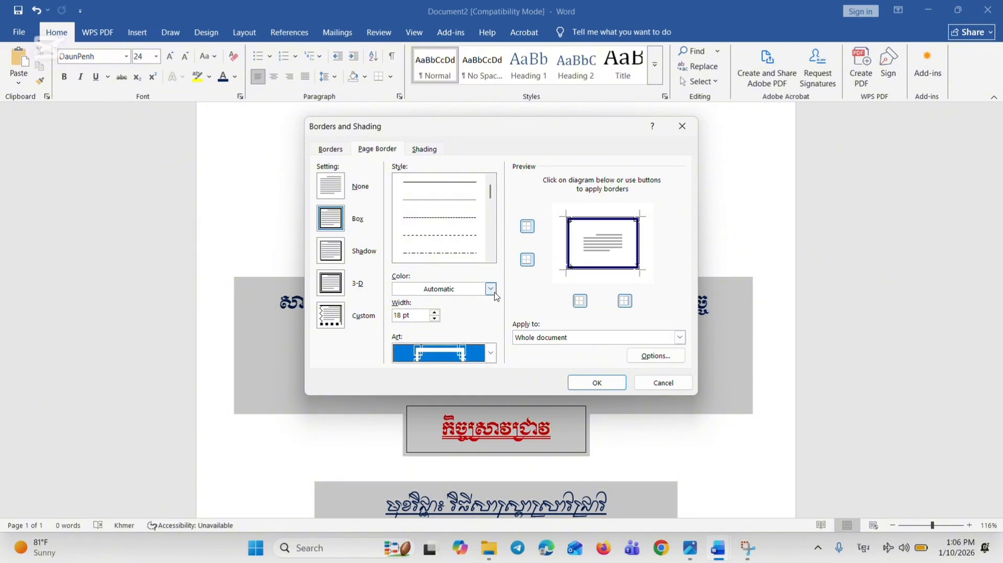
Set the art page border's width to 14 pt and apply it to the whole document
{"action": "left_click", "coordinate": [434, 319]}
{"action": "left_click", "coordinate": [435, 318]}
{"action": "left_click", "coordinate": [434, 318]}
{"action": "left_click", "coordinate": [434, 318]}
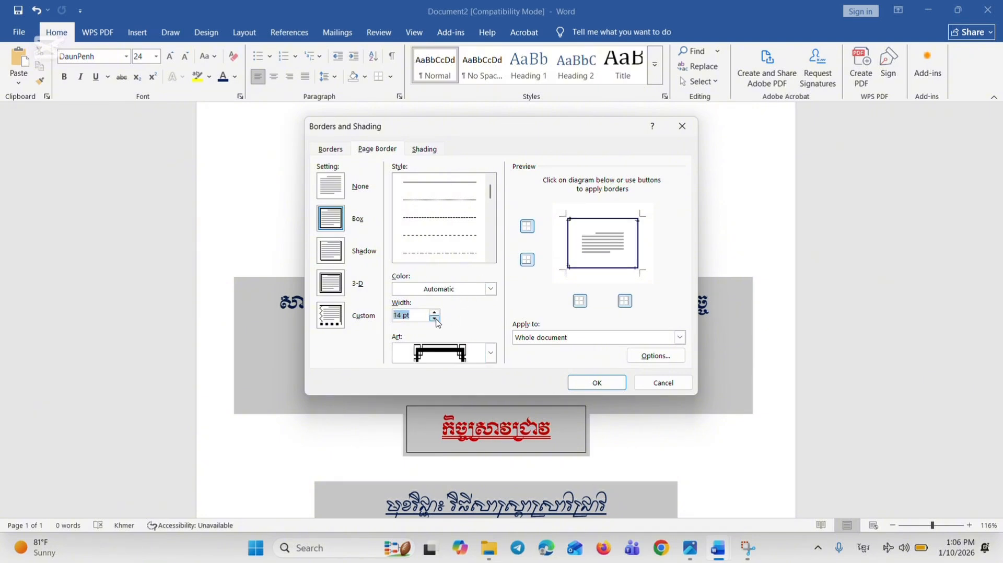
{"action": "left_click", "coordinate": [434, 319]}
{"action": "left_click", "coordinate": [434, 318]}
{"action": "left_click", "coordinate": [435, 312]}
{"action": "left_click", "coordinate": [434, 313]}
{"action": "left_click", "coordinate": [597, 383]}
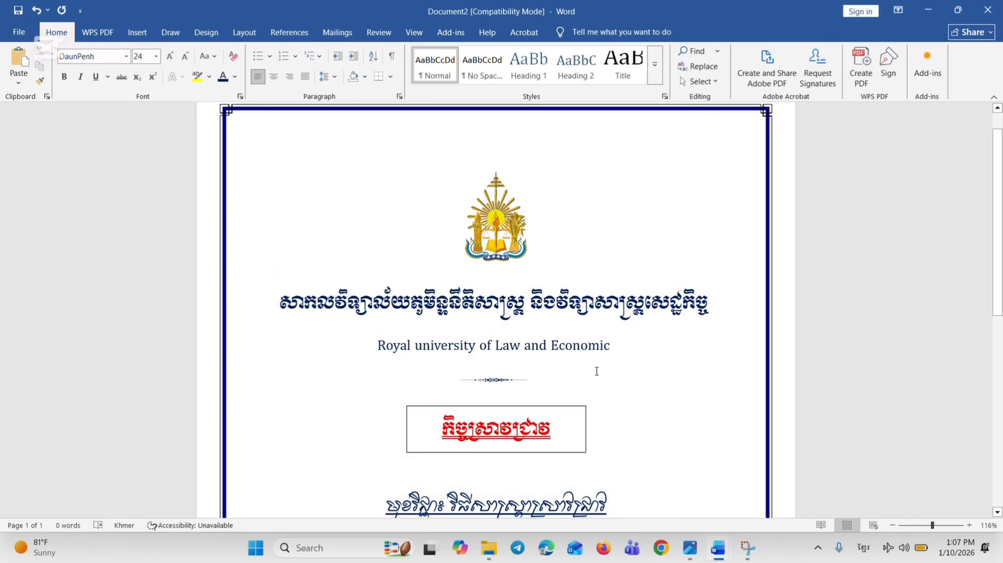
Check the bordered cover page in the document and in the print preview
{"action": "scroll", "coordinate": [475, 321], "scroll_direction": "down", "scroll_amount": 8}
{"action": "scroll", "coordinate": [475, 322], "scroll_direction": "down", "scroll_amount": 1}
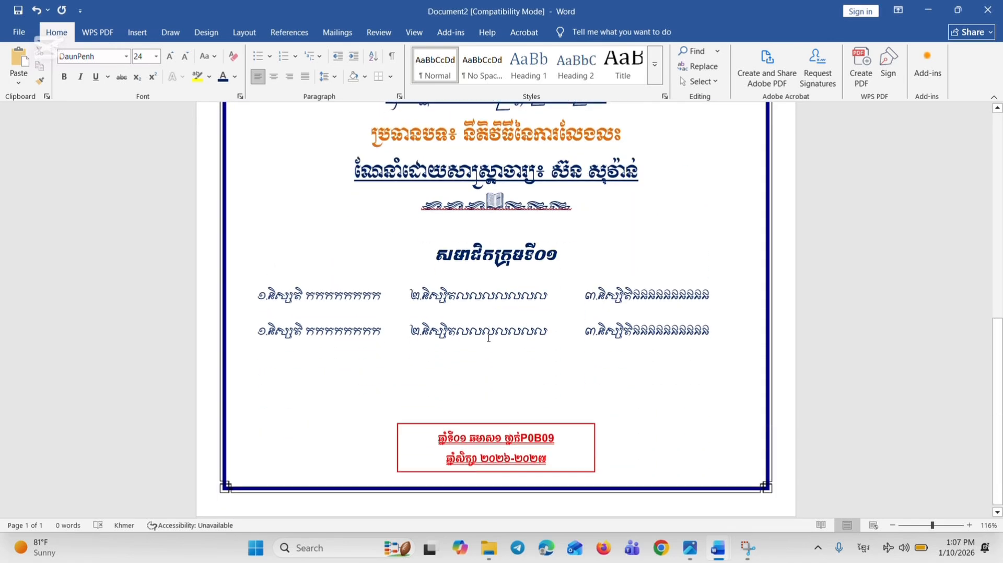
{"action": "key", "text": "ctrl+p"}
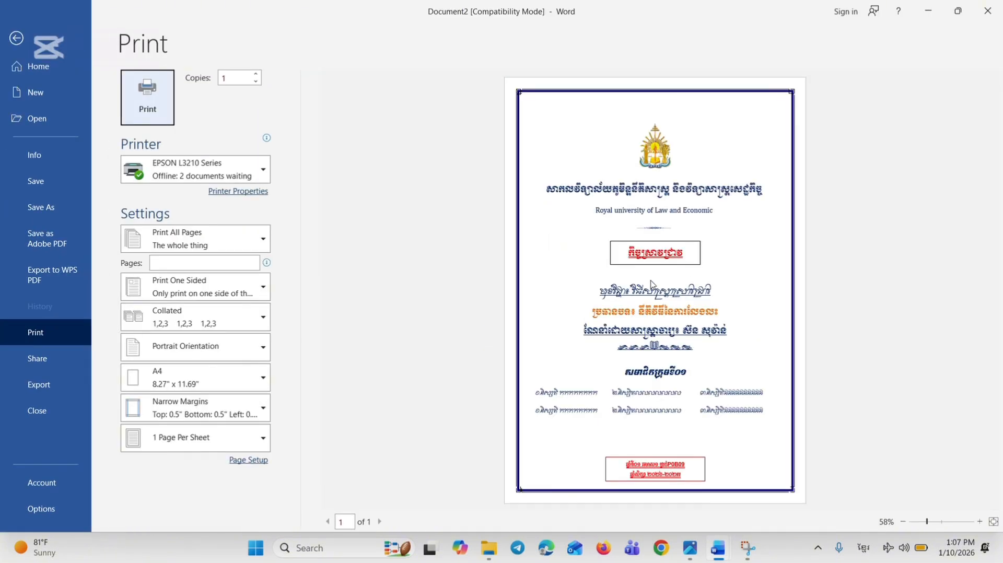
{"action": "left_click", "coordinate": [11, 47]}
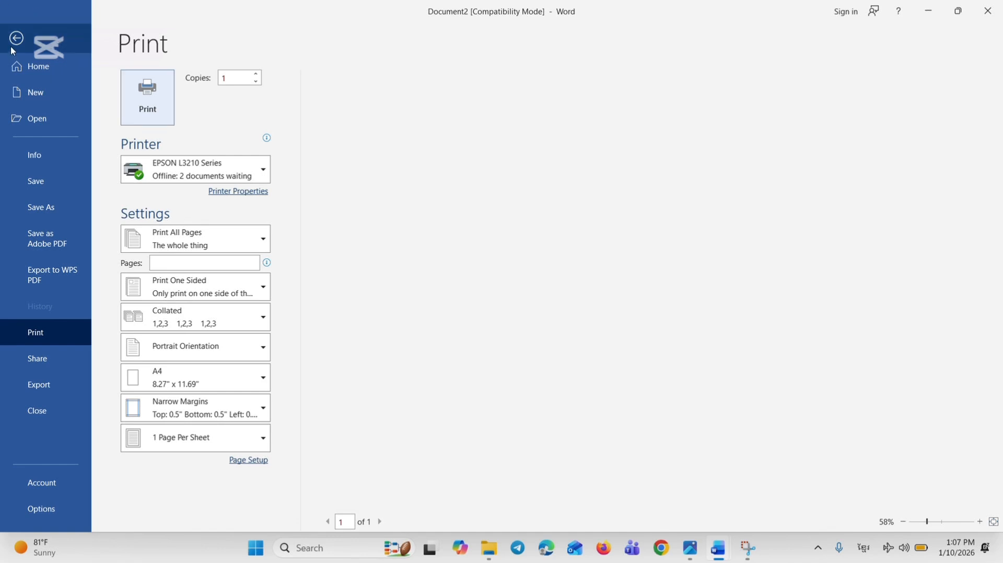
{"action": "scroll", "coordinate": [463, 225], "scroll_direction": "up", "scroll_amount": 10}
{"action": "scroll", "coordinate": [470, 241], "scroll_direction": "down", "scroll_amount": 9}
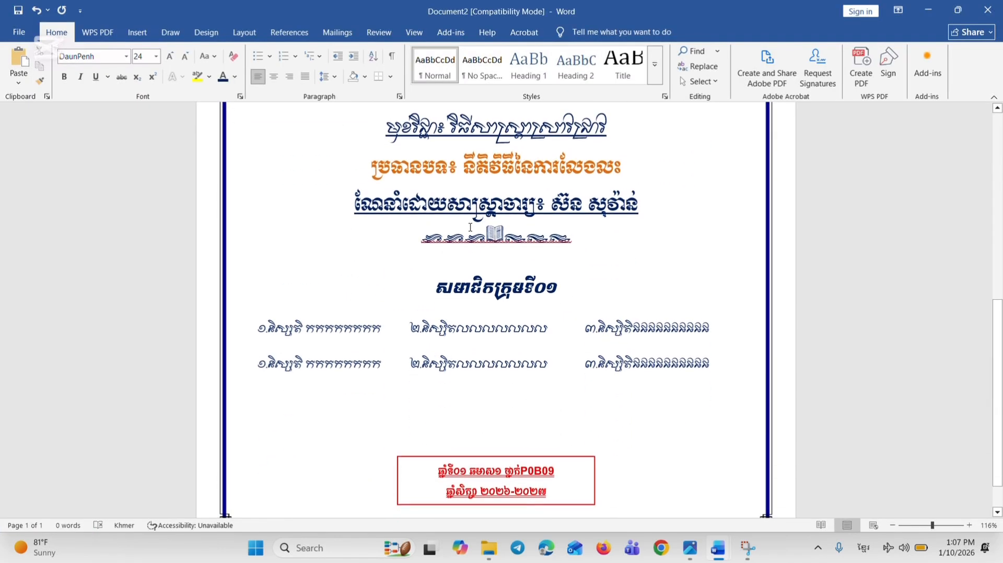
{"action": "scroll", "coordinate": [470, 228], "scroll_direction": "up", "scroll_amount": 9}
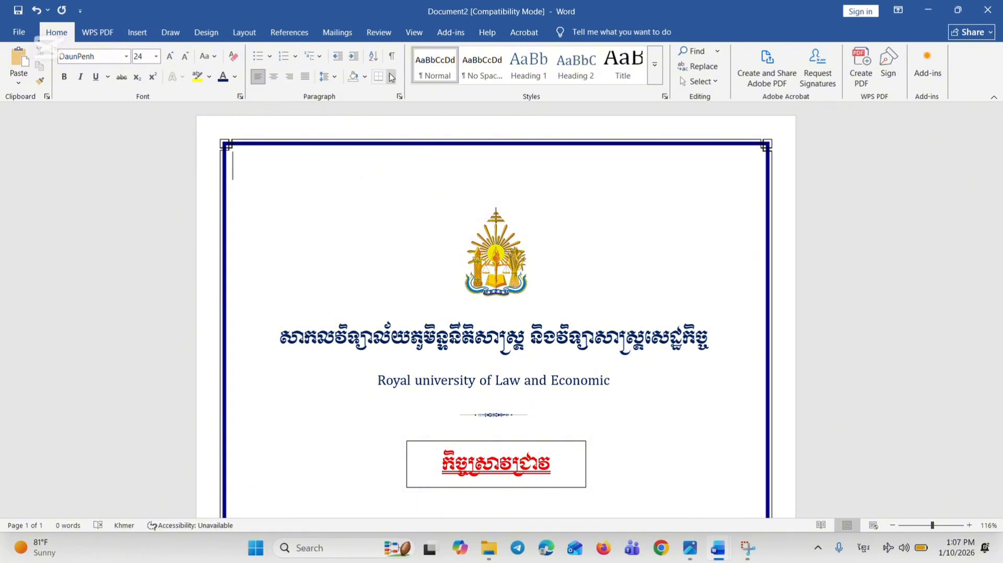
Remove the art page border from all four sides of the page
{"action": "left_click", "coordinate": [391, 78]}
{"action": "left_click", "coordinate": [421, 316]}
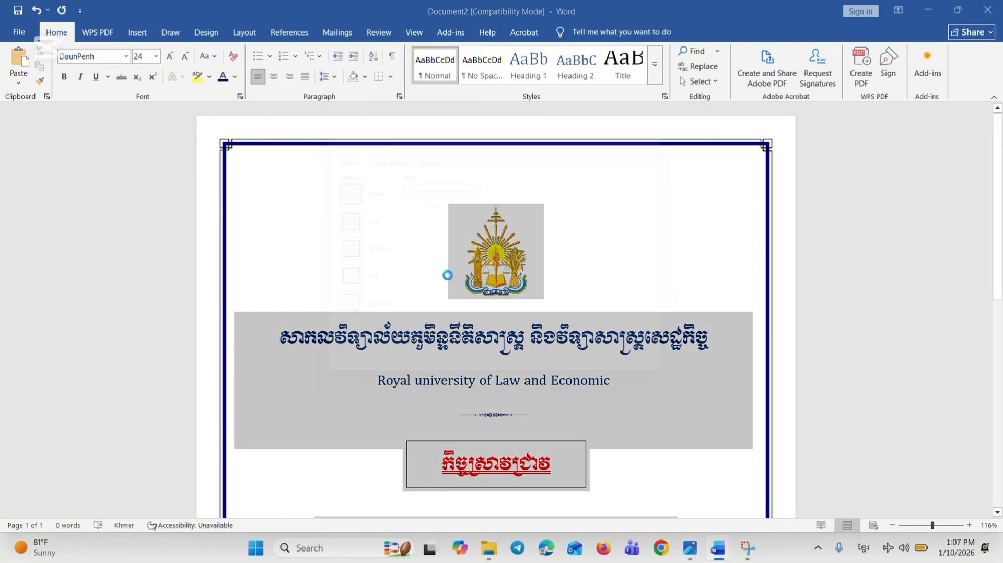
{"action": "left_click", "coordinate": [377, 150]}
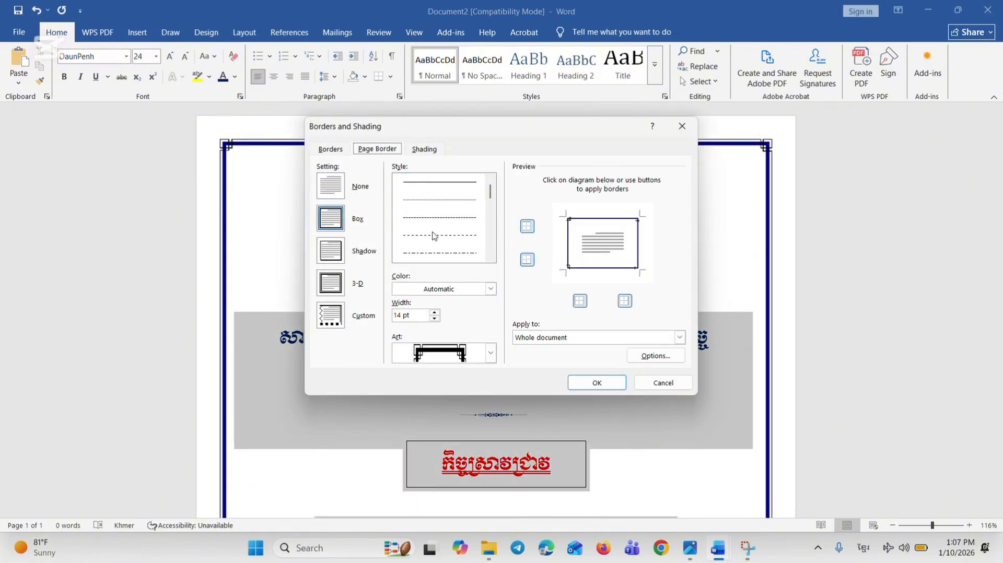
{"action": "left_click", "coordinate": [583, 269]}
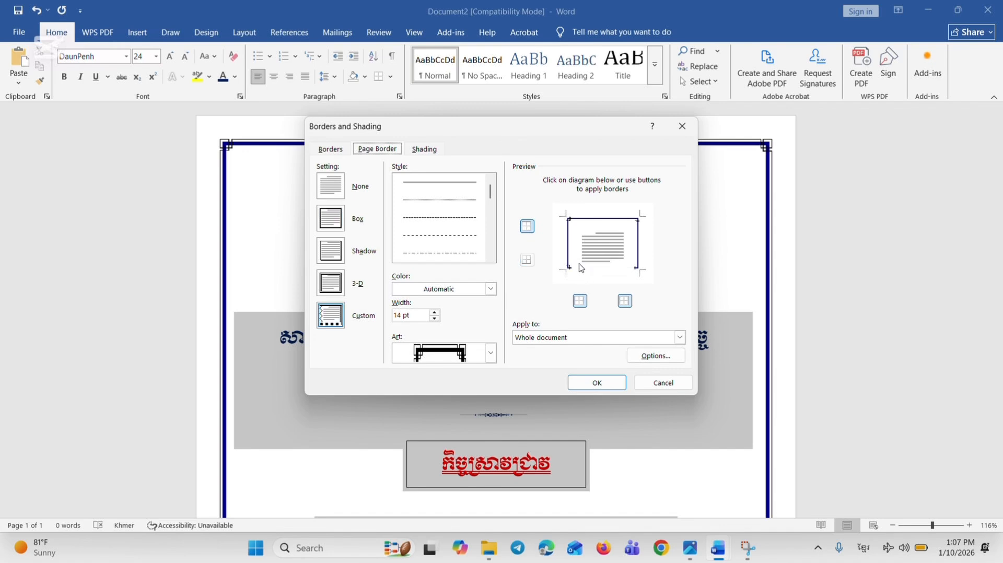
{"action": "left_click", "coordinate": [571, 255]}
{"action": "left_click", "coordinate": [604, 218]}
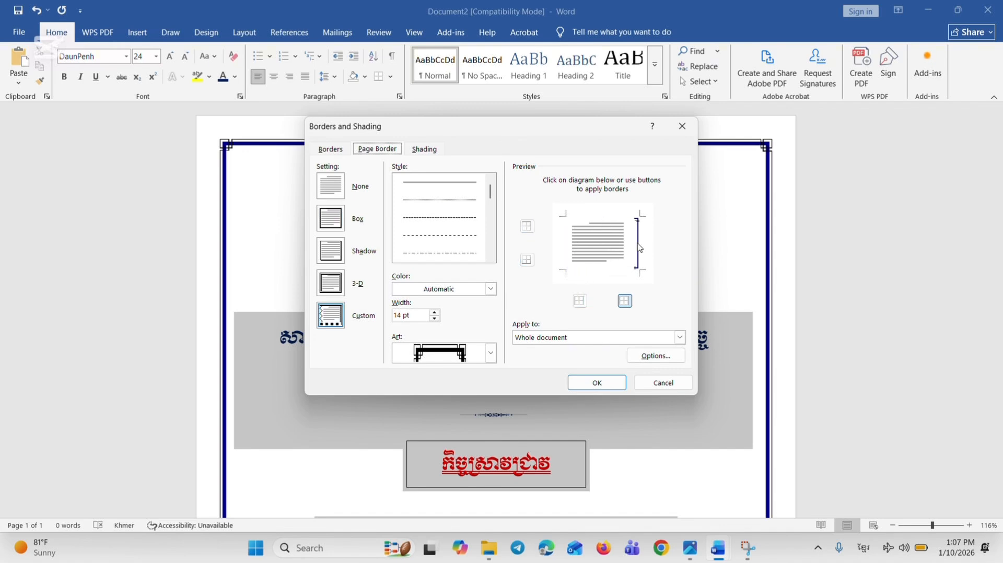
{"action": "left_click", "coordinate": [638, 245]}
{"action": "left_click", "coordinate": [598, 382]}
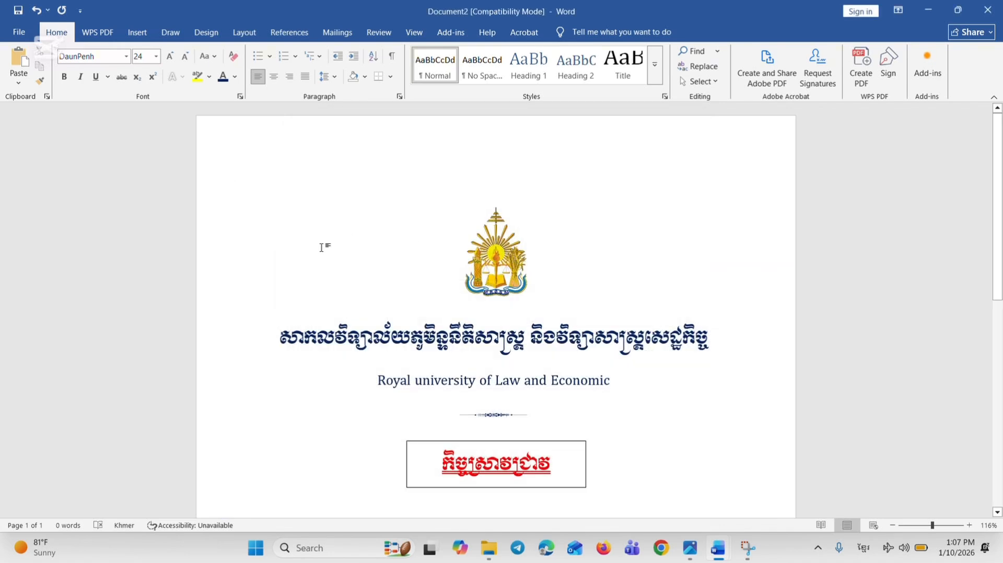
{"action": "left_click", "coordinate": [171, 33]}
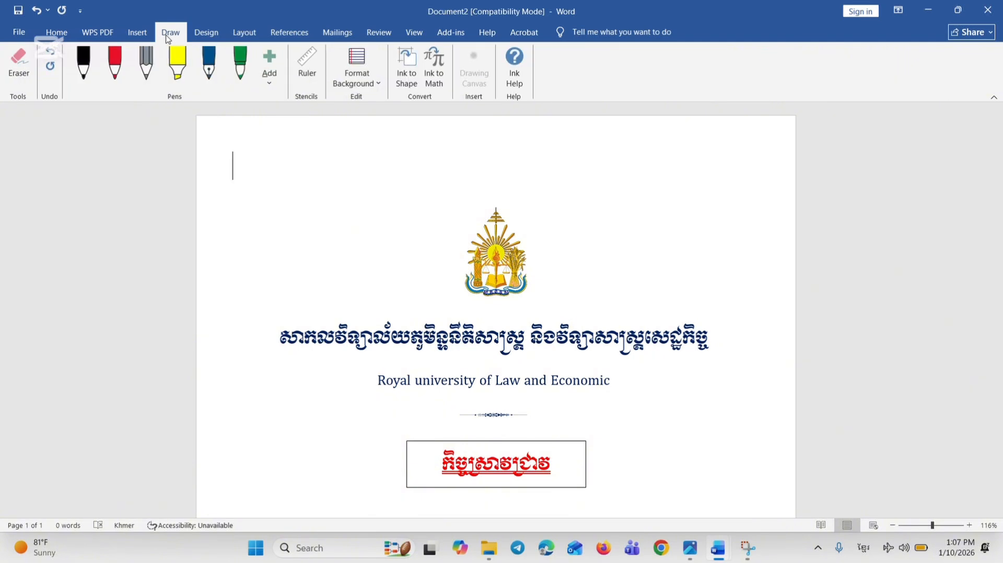
{"action": "left_click", "coordinate": [137, 33]}
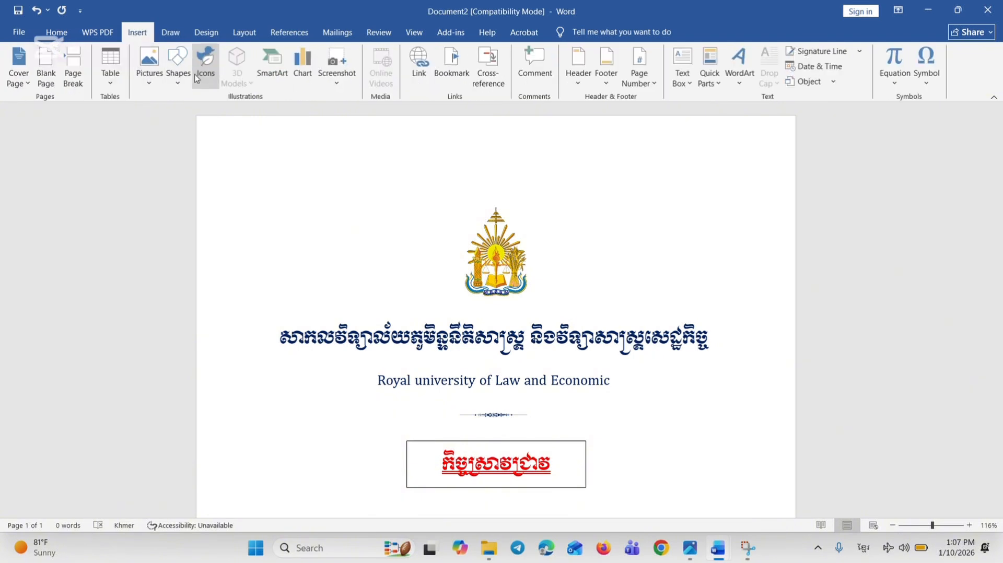
{"action": "left_click", "coordinate": [205, 64]}
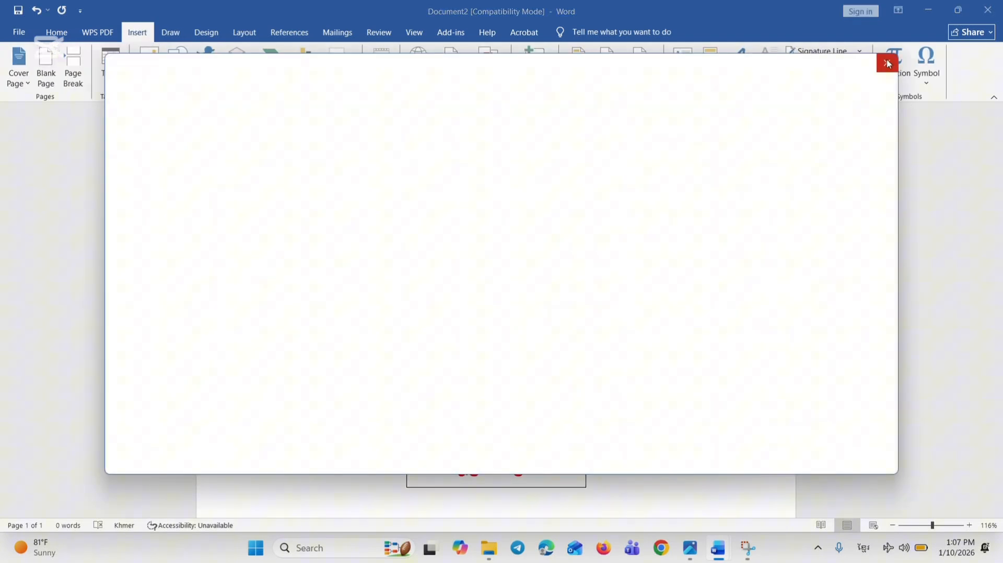
{"action": "left_click", "coordinate": [888, 64]}
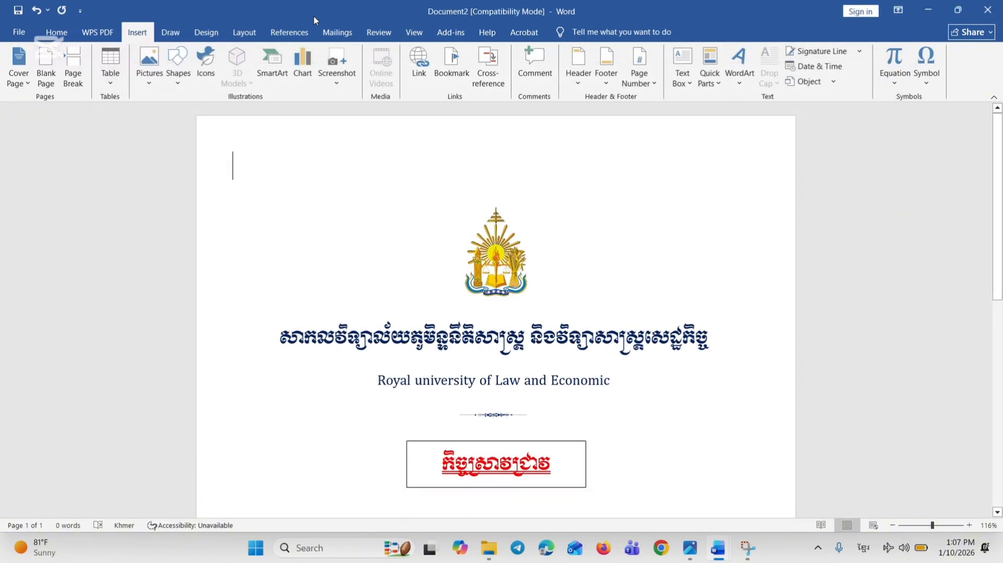
Try a rounded rectangle about 7.96" wide and 1.14" high across the top of the page, and delete it
{"action": "left_click", "coordinate": [177, 65]}
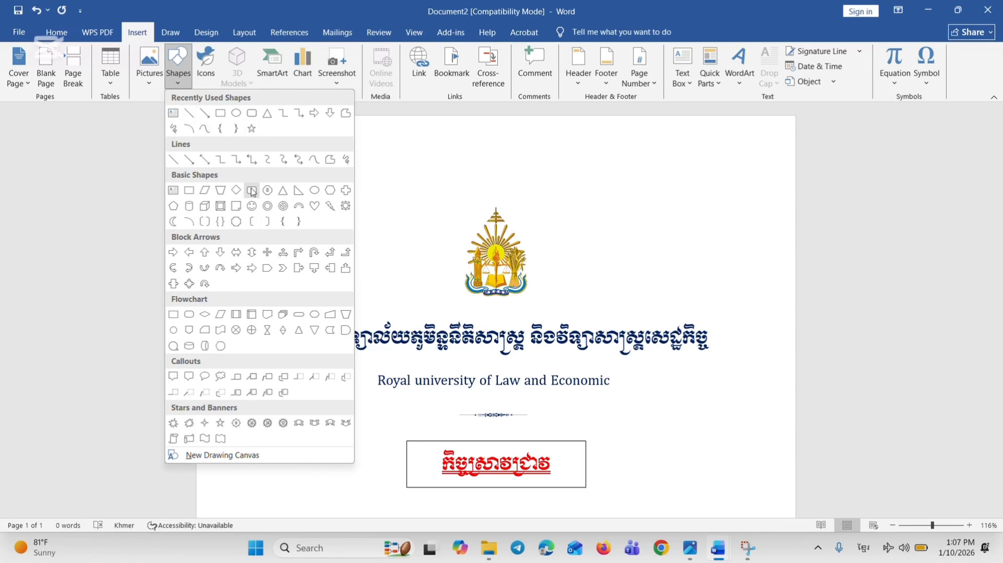
{"action": "left_click", "coordinate": [251, 191]}
{"action": "mouse_move", "coordinate": [215, 121]}
{"action": "left_mouse_down"}
{"action": "mouse_move", "coordinate": [761, 209]}
{"action": "mouse_move", "coordinate": [793, 204]}
{"action": "left_mouse_up"}
{"action": "left_click_drag", "start_coordinate": [530, 112], "coordinate": [529, 112]}
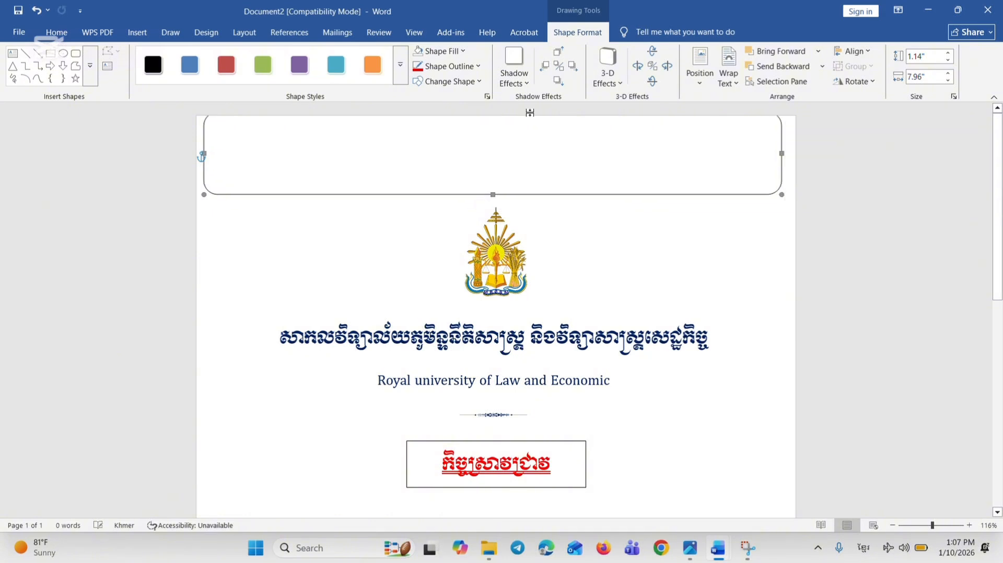
{"action": "left_click", "coordinate": [556, 186]}
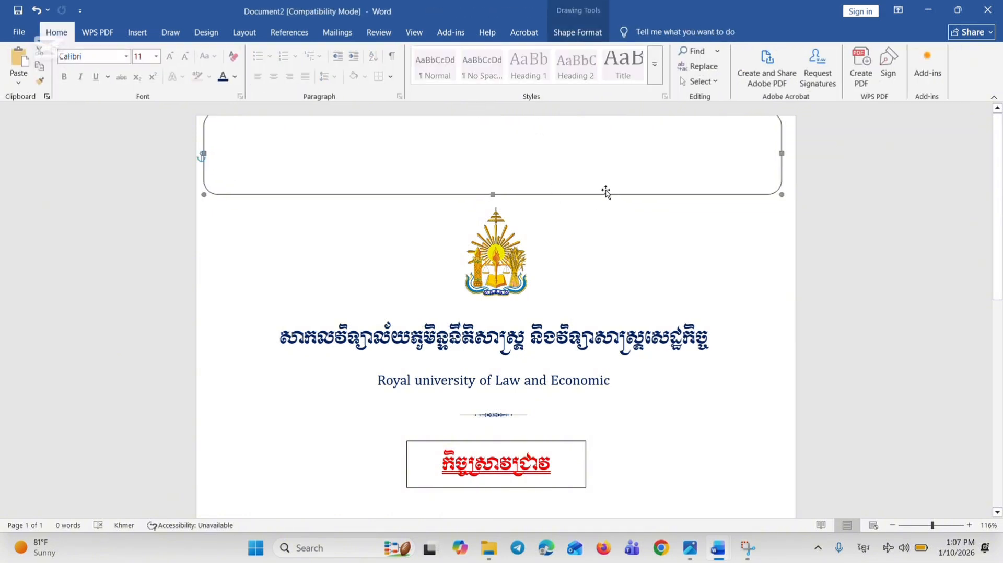
{"action": "key", "text": "Delete"}
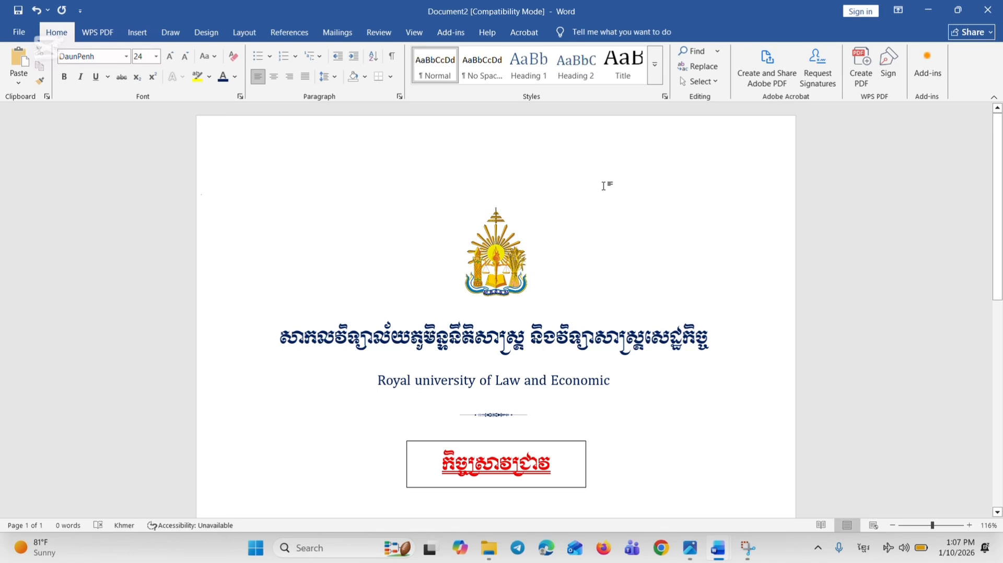
Check the borderless cover page in the print preview and look through the whole page in the document
{"action": "key", "text": "ctrl+p"}
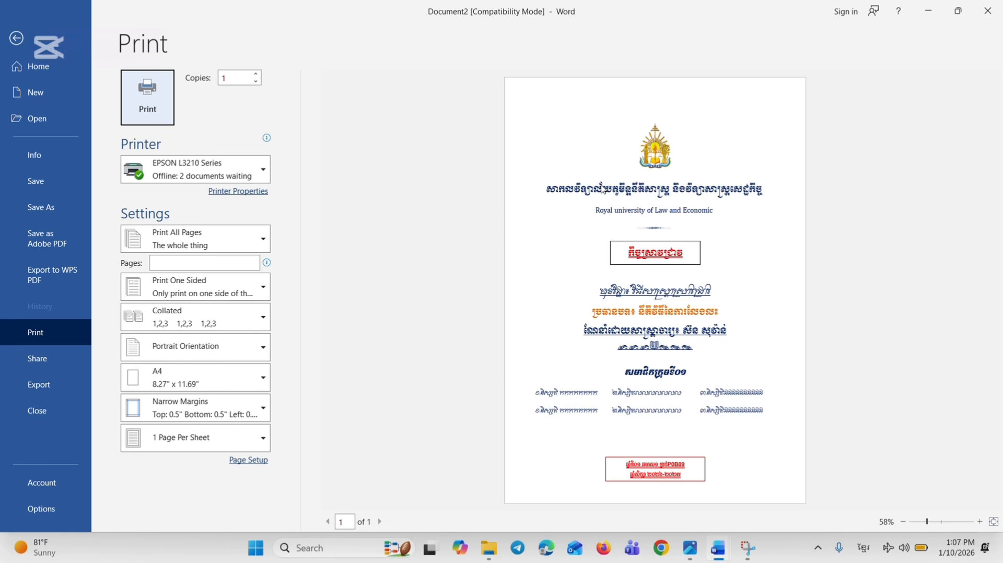
{"action": "left_click", "coordinate": [14, 45]}
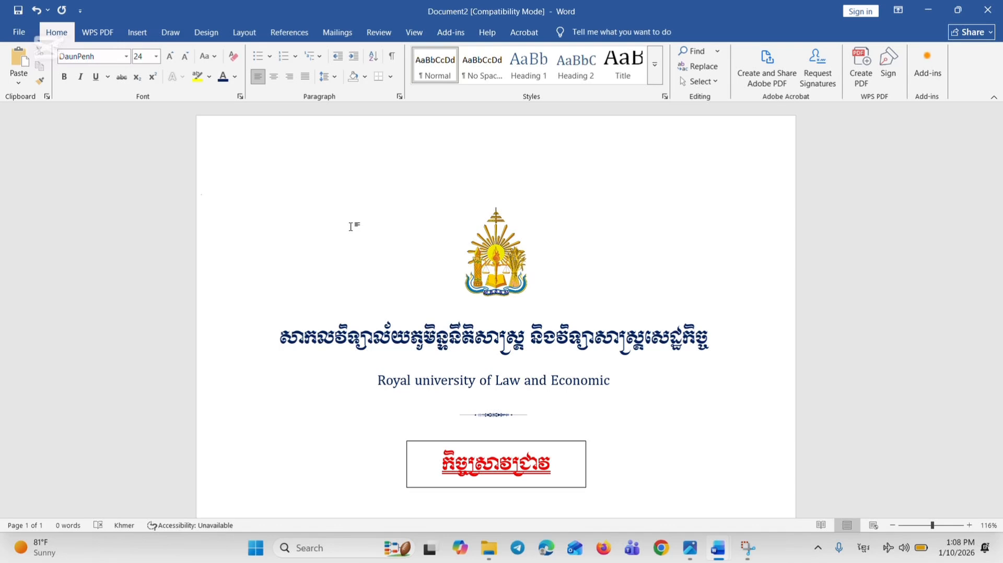
{"action": "scroll", "coordinate": [307, 209], "scroll_direction": "down", "scroll_amount": 6}
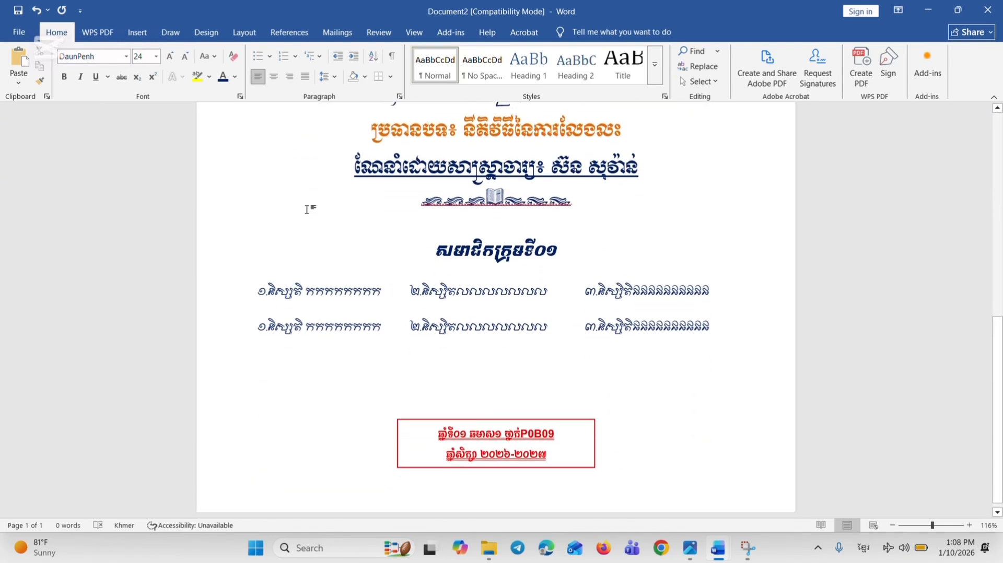
{"action": "scroll", "coordinate": [365, 462], "scroll_direction": "up", "scroll_amount": 6}
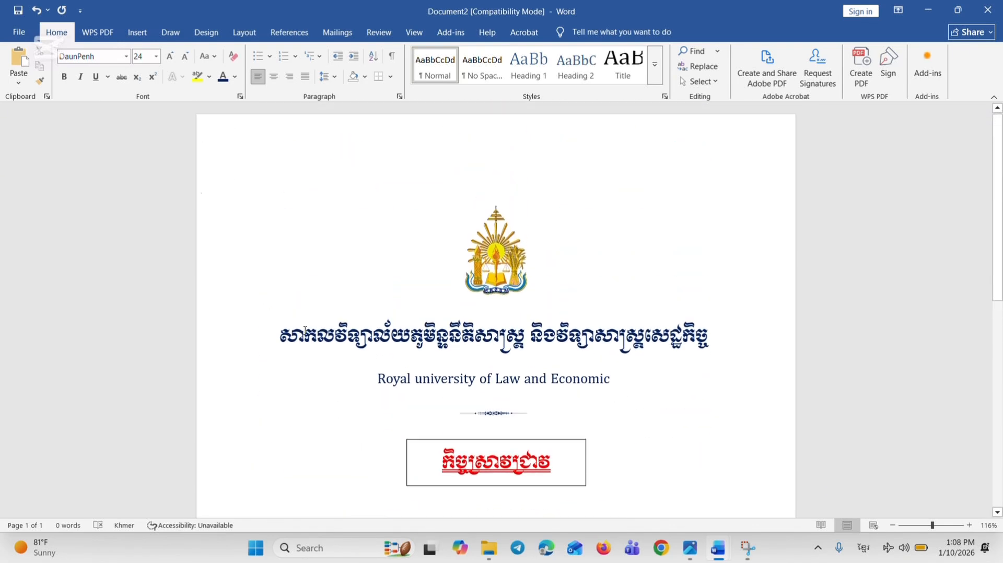